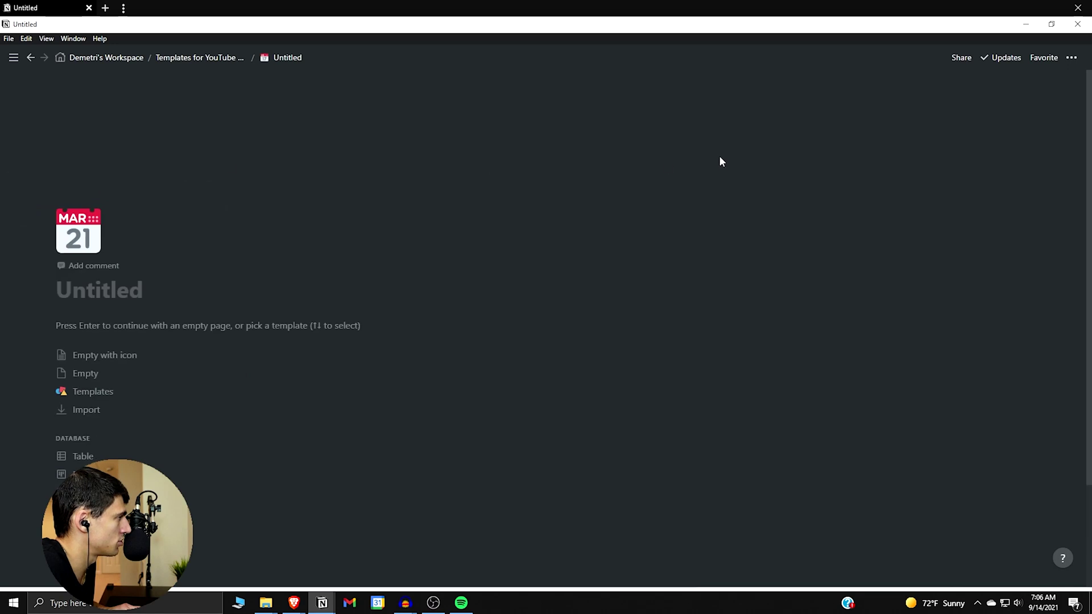
Step: Replace the page cover with the first Unsplash image found for "calendar"
left_click(964, 223)
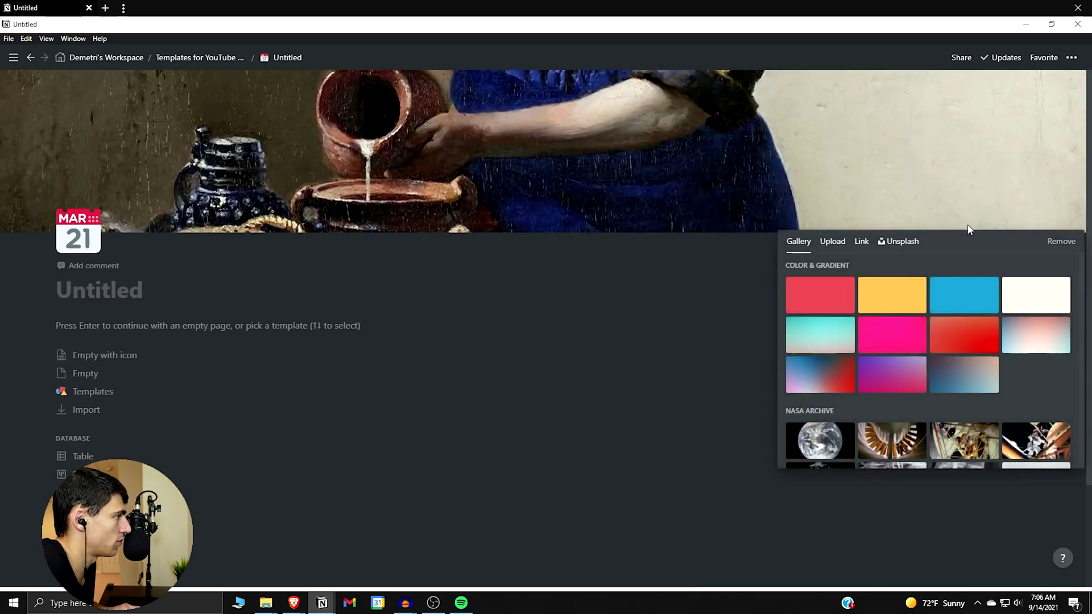
left_click(899, 244)
type("calendar")
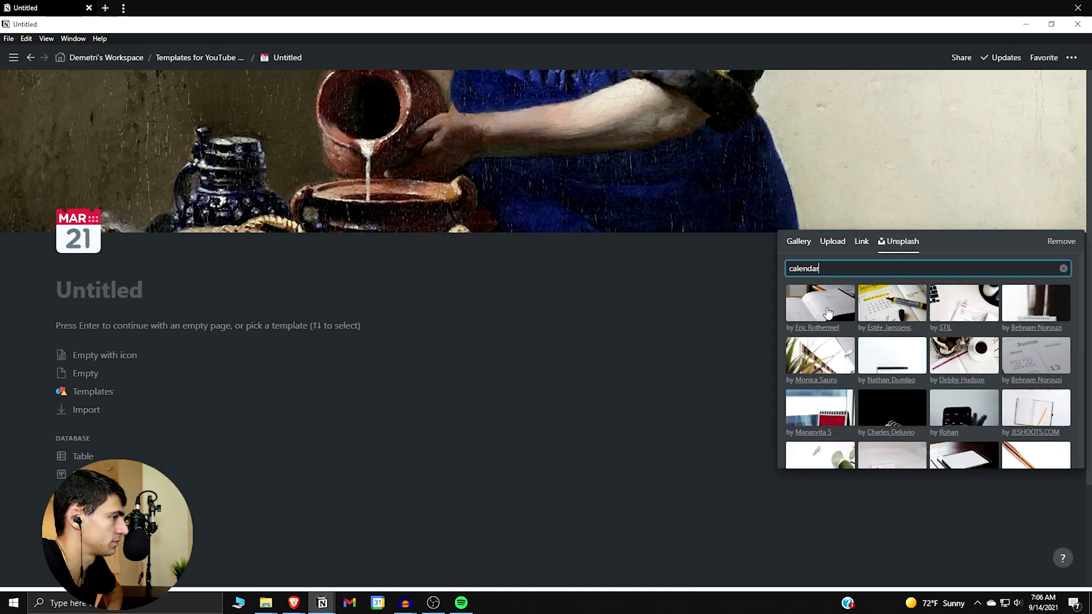
left_click(819, 301)
Step: Title the page "Weekly Agenda"
left_click(384, 291)
type("W")
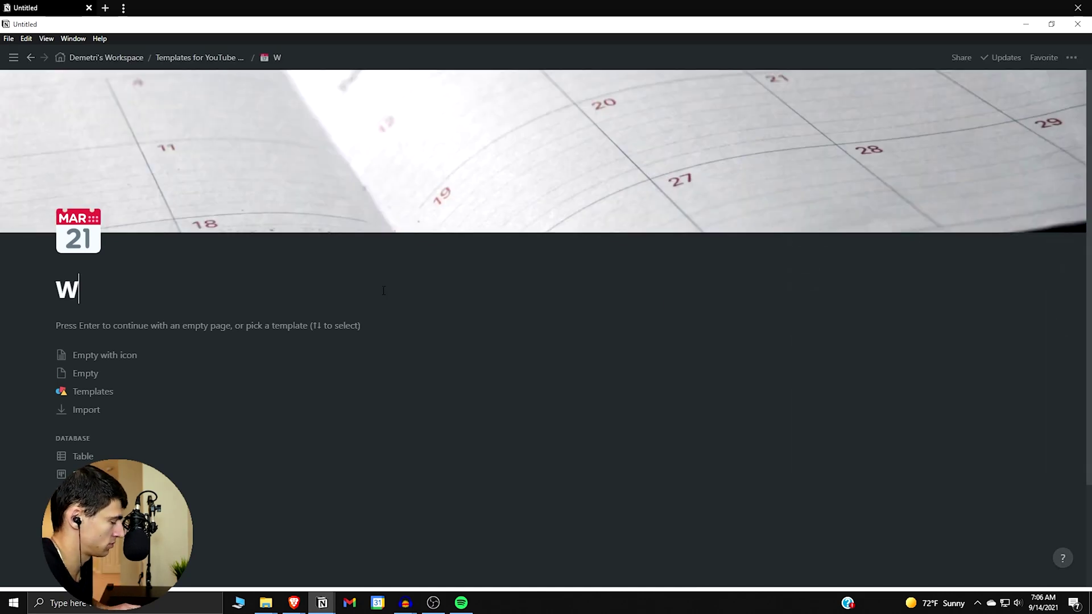
type("eekly Agenda")
key("BackSpace")
key("BackSpace")
type("nda")
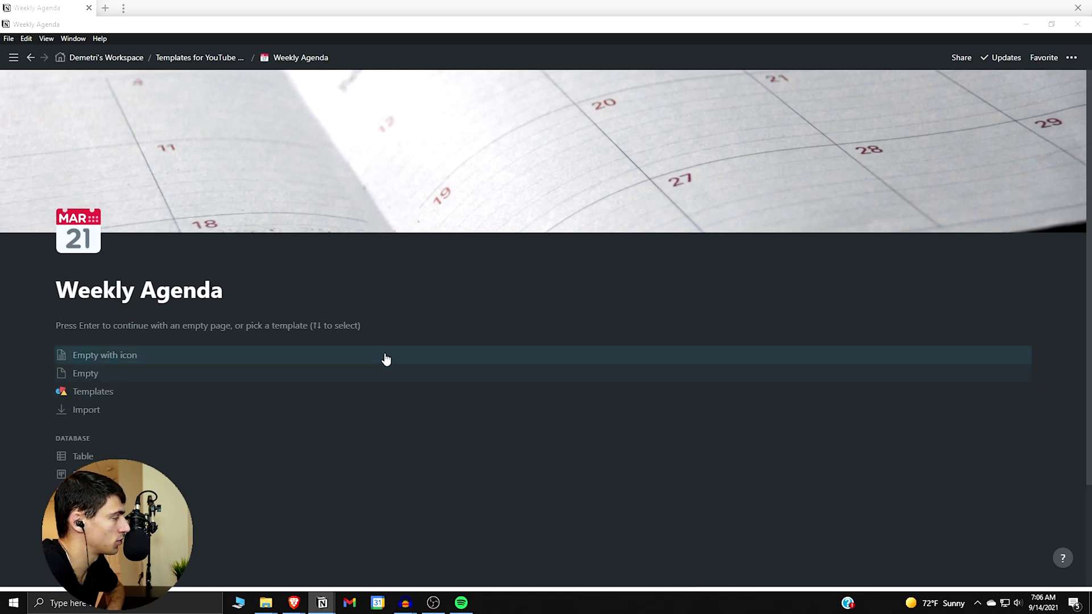
Step: Start the empty page body with a Heading 1 reading "Mon", leaving a blank line above it, and insert a divider below the heading
left_click(327, 329)
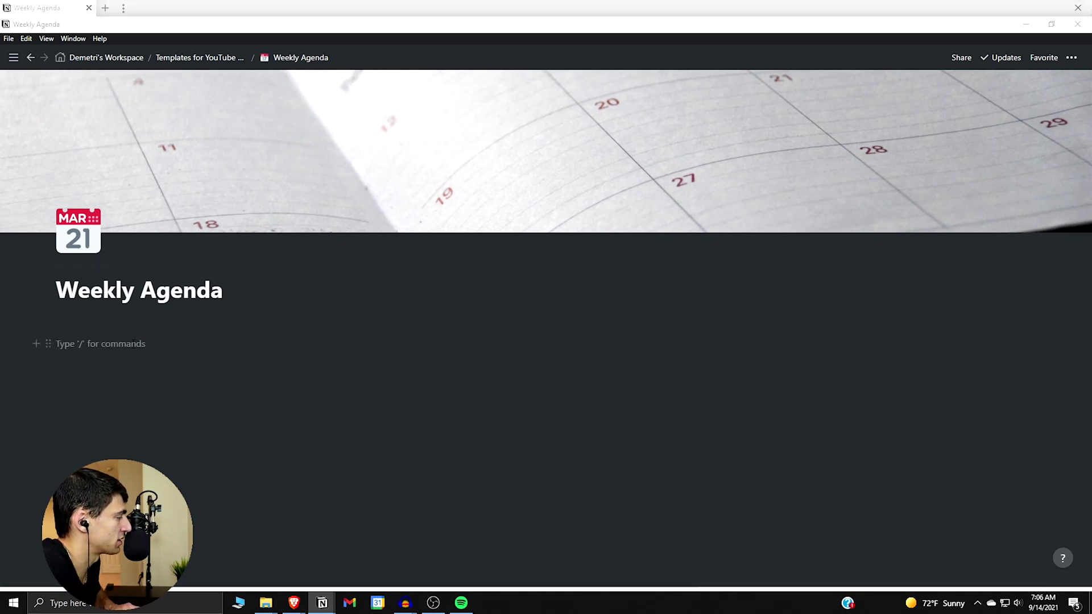
left_click(133, 344)
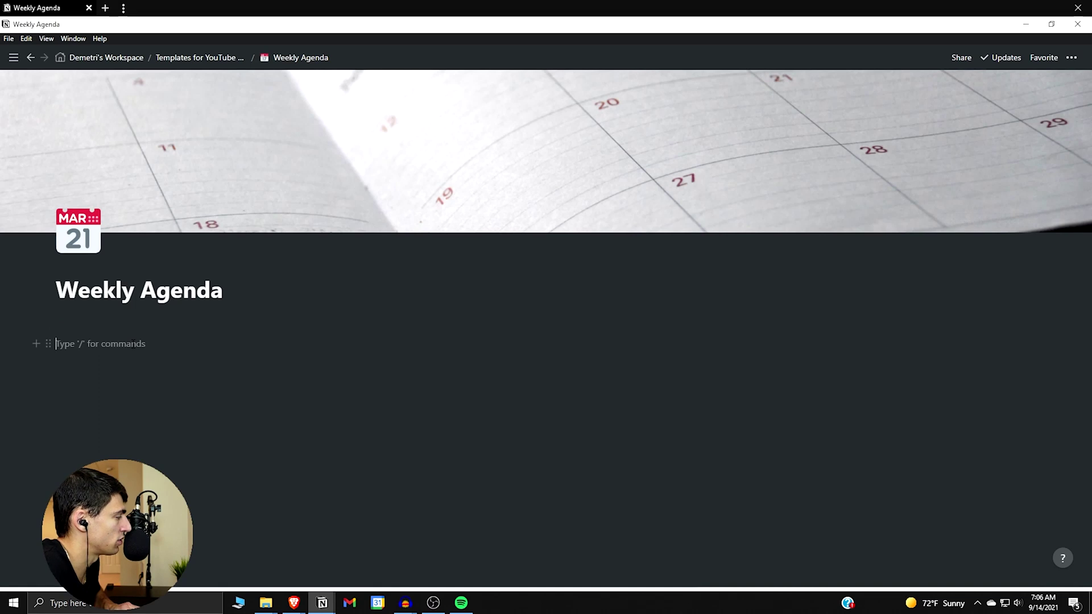
type("/h1")
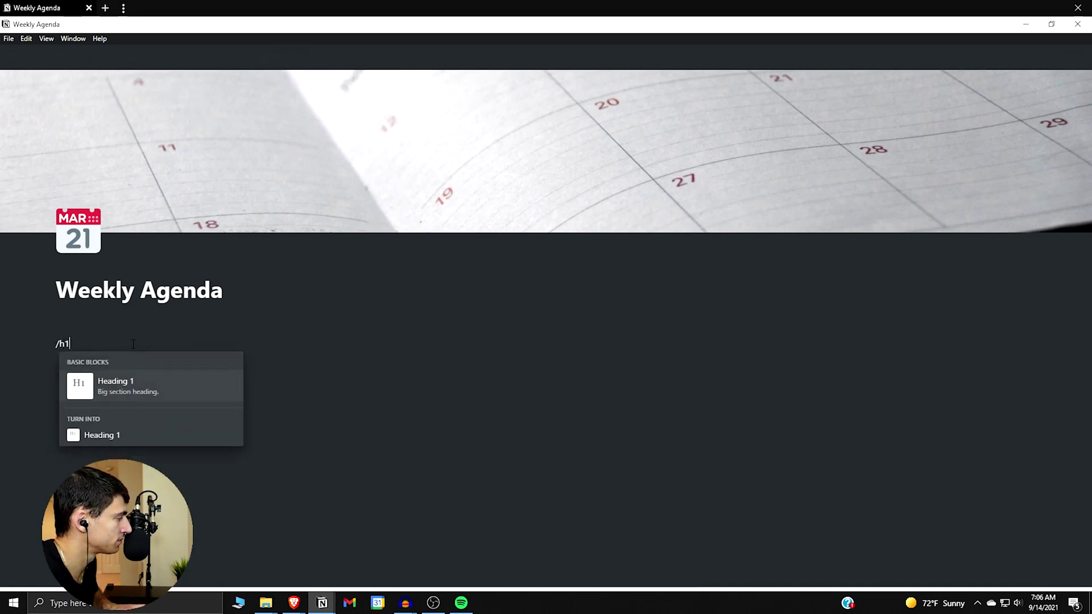
key("Return")
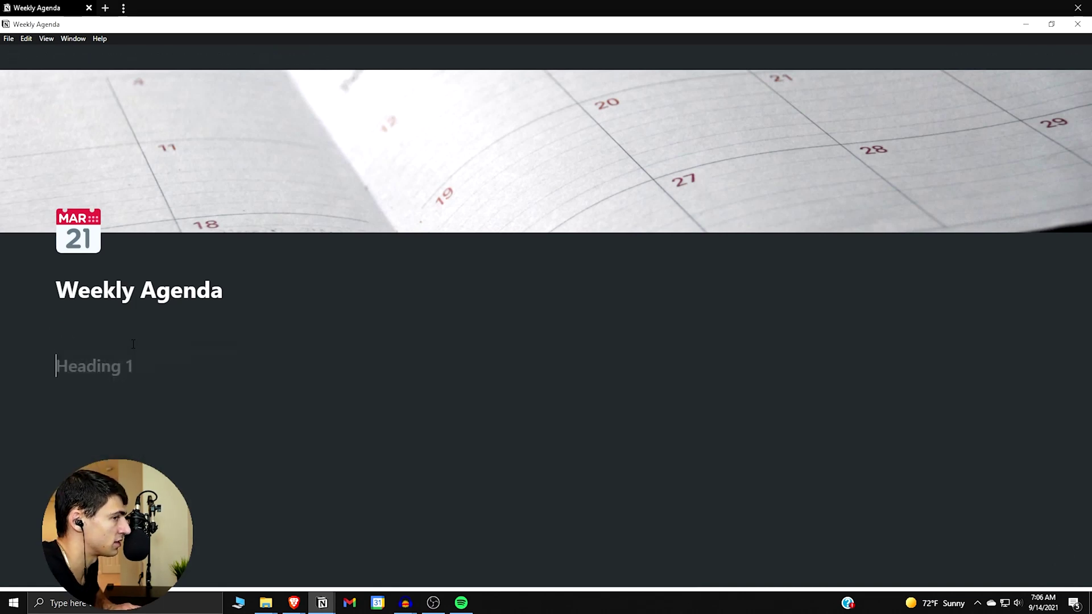
type("Mon")
key("Return")
type("/div")
key("Return")
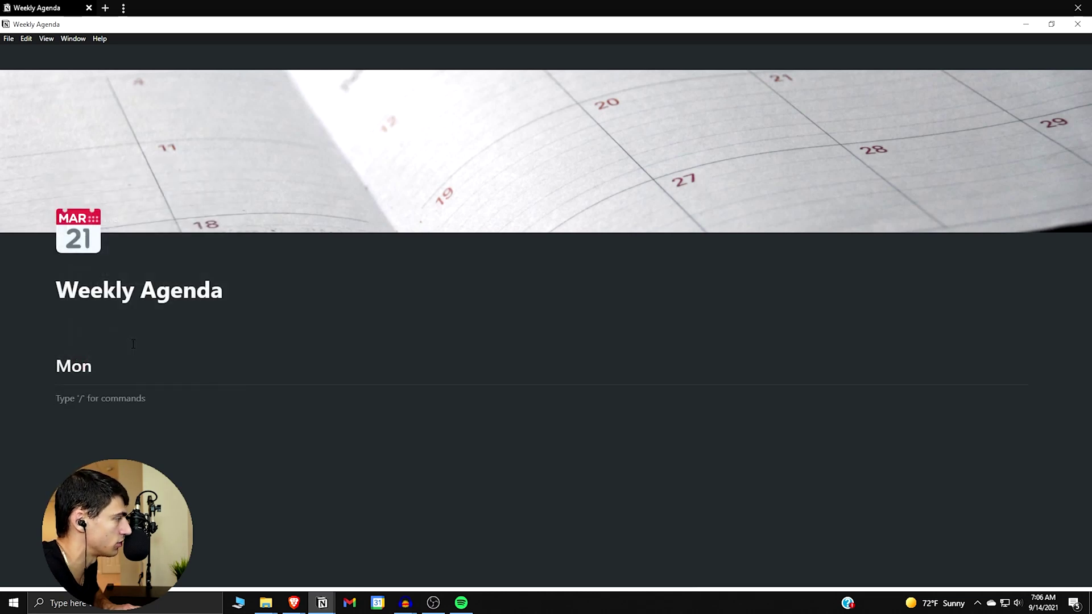
Step: Add a "Most Important Tasks" label under the Mon divider with two empty to-do checkboxes and a closing divider
type("Most I")
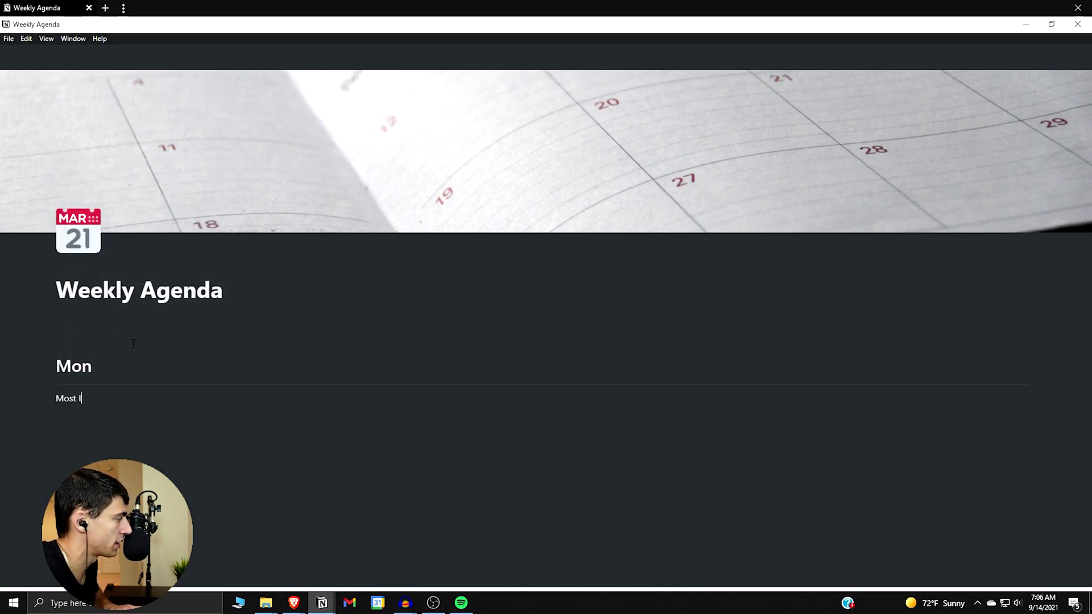
type("mportant Tasks")
key("Return")
type("/todo")
key("Return")
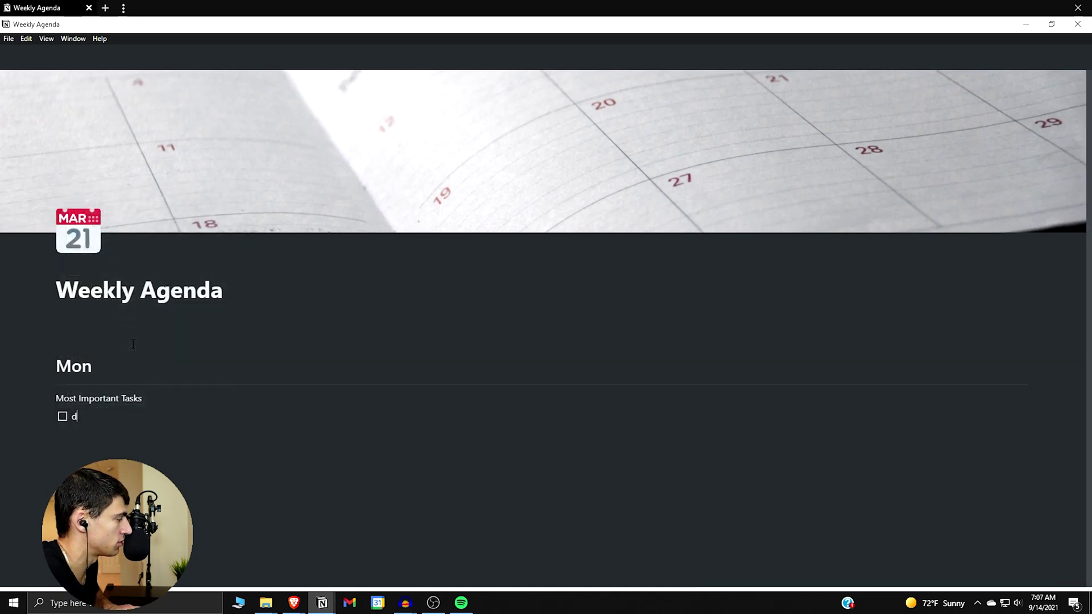
key("BackSpace")
key("BackSpace")
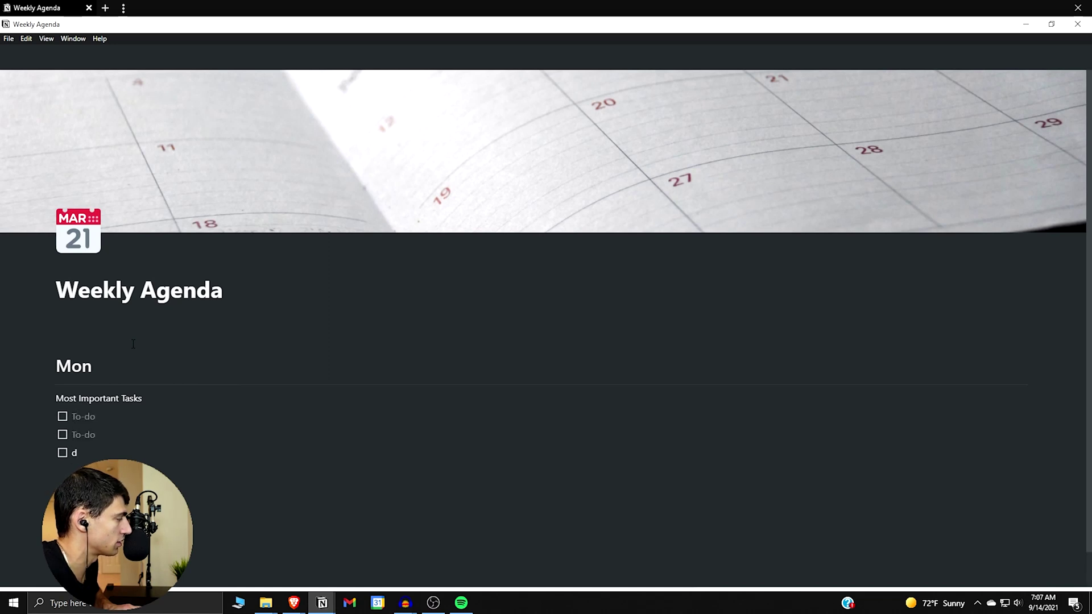
type("/div")
key("Return")
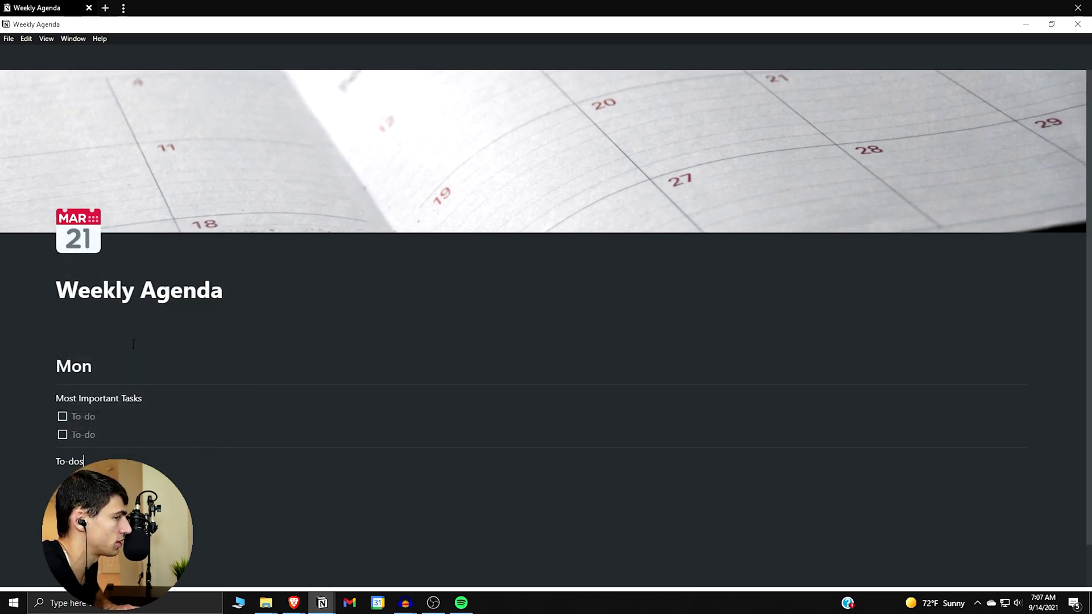
Step: Add a "To-dos" label below the task divider with one empty to-do checkbox and a closing divider
type("To-dos")
key("Return")
type("/to")
key("Return")
type("/")
key("Return")
type("/div")
key("Return")
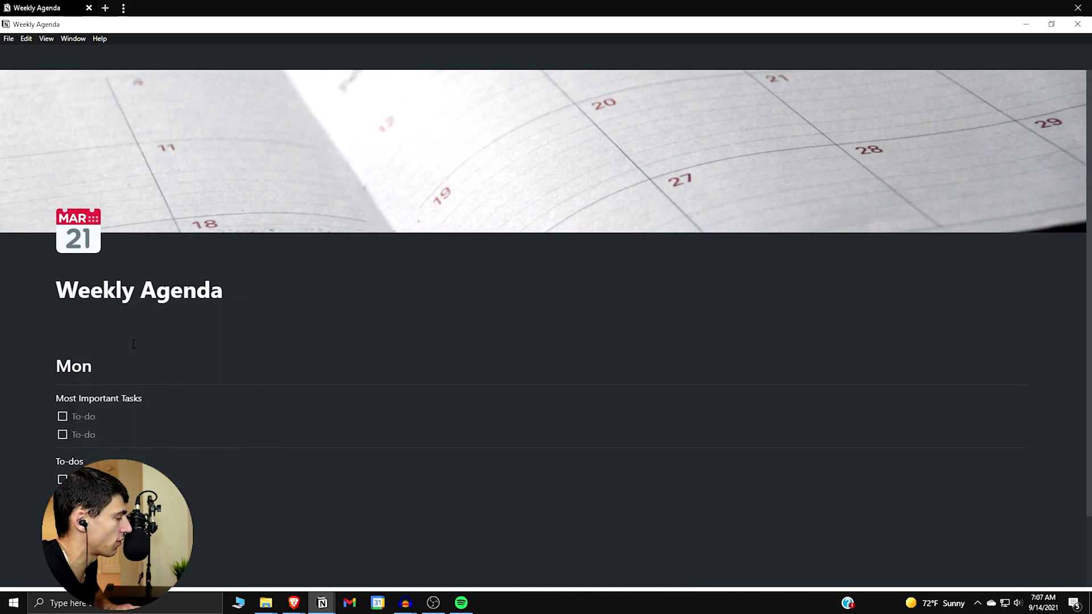
type("/div")
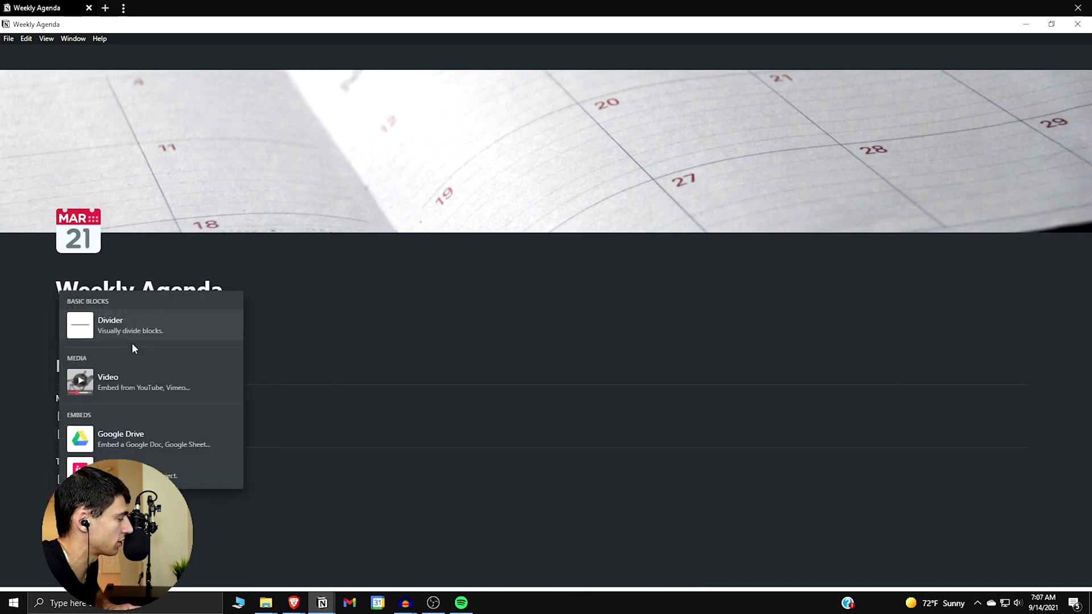
key("Return")
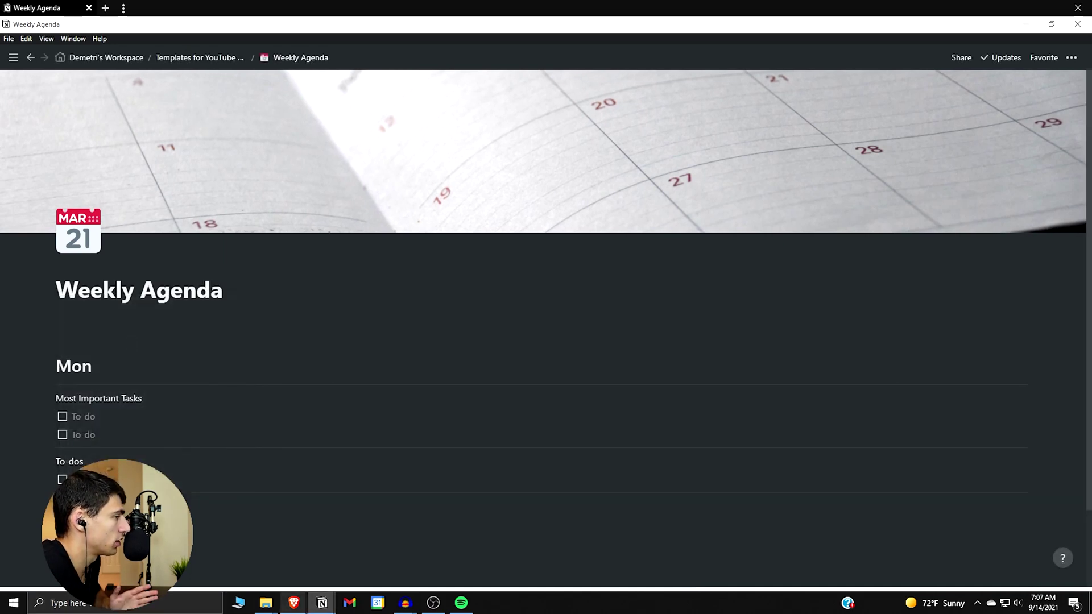
Step: Color the "Mon" heading and the "Most Important Tasks" label blue
double_click(212, 366)
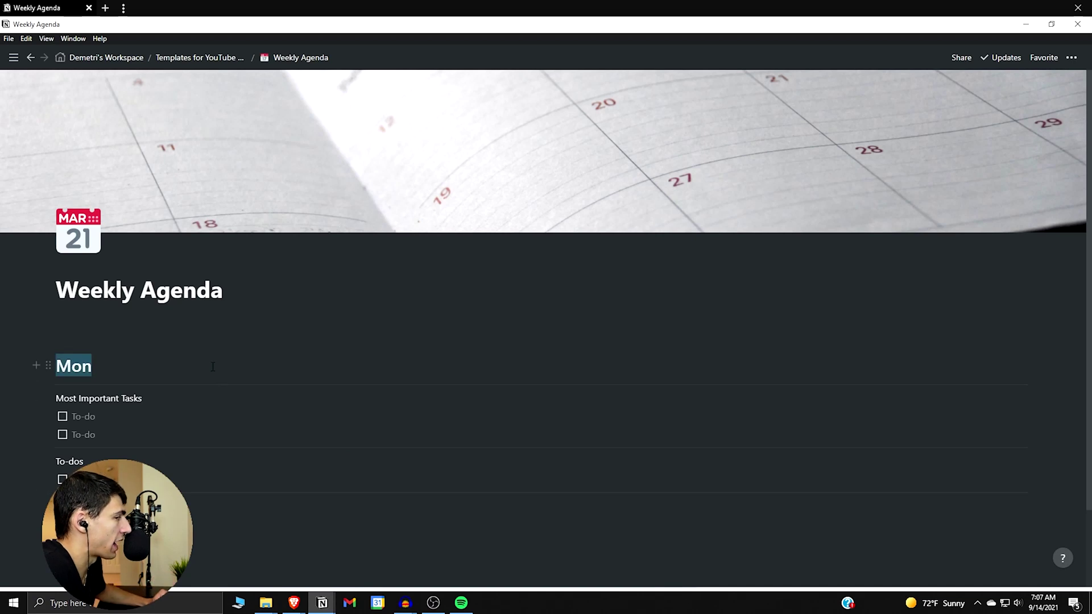
left_click(278, 338)
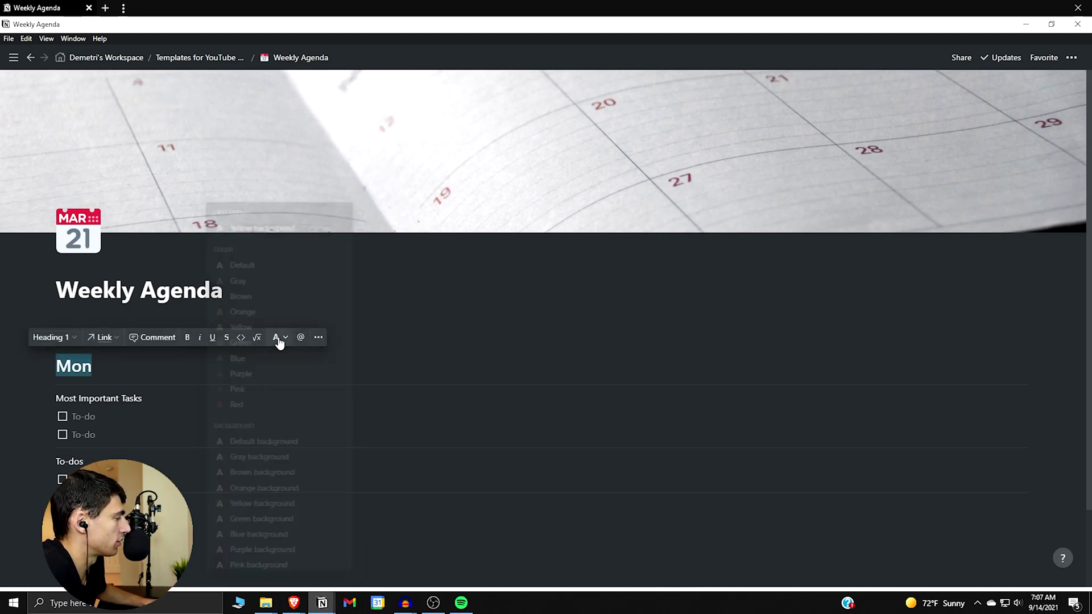
left_click(241, 358)
double_click(138, 392)
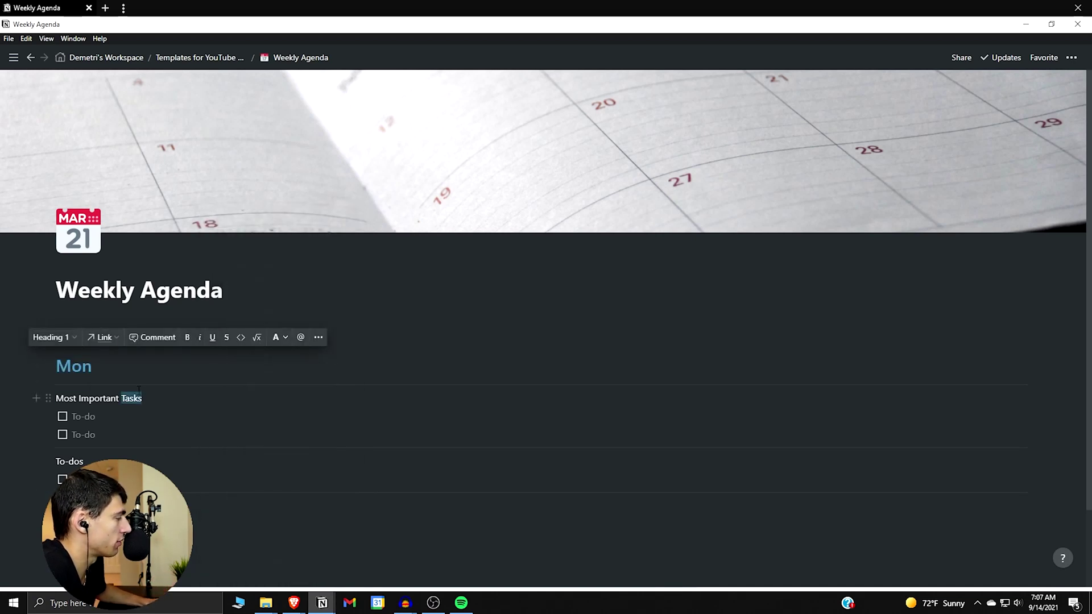
triple_click(139, 392)
left_click(254, 376)
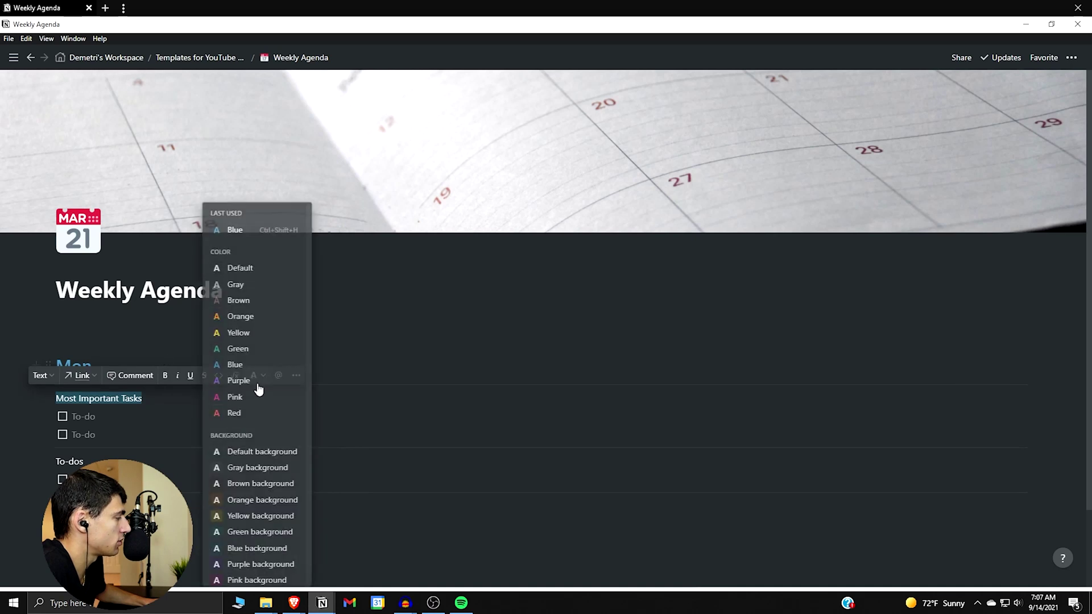
left_click(244, 362)
left_click(157, 417)
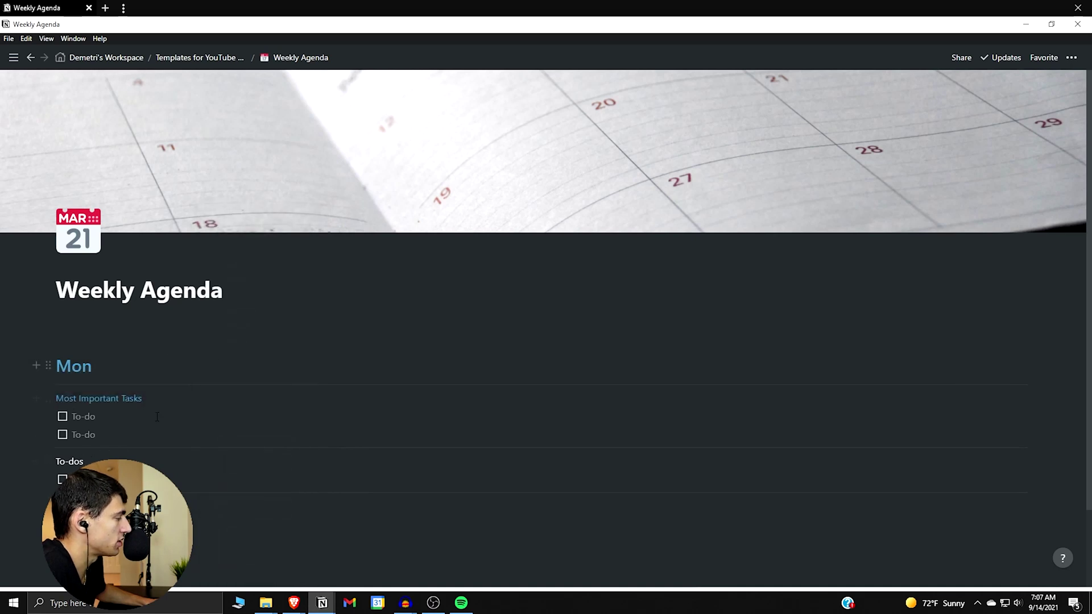
Step: Color the "To-dos" label text blue
left_click(96, 461)
key("ctrl+a")
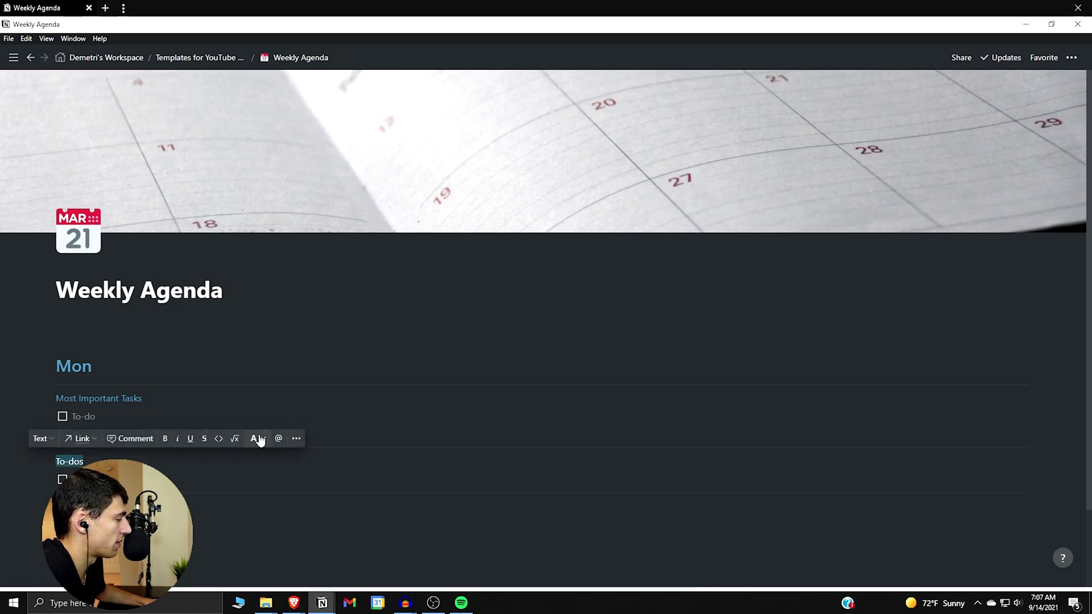
left_click(253, 438)
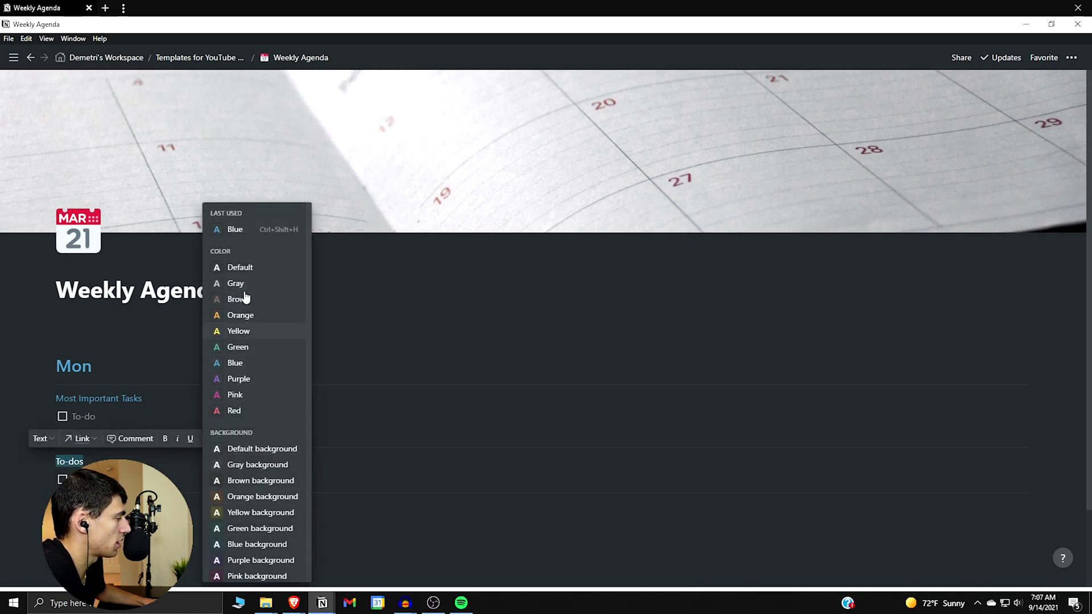
left_click(261, 229)
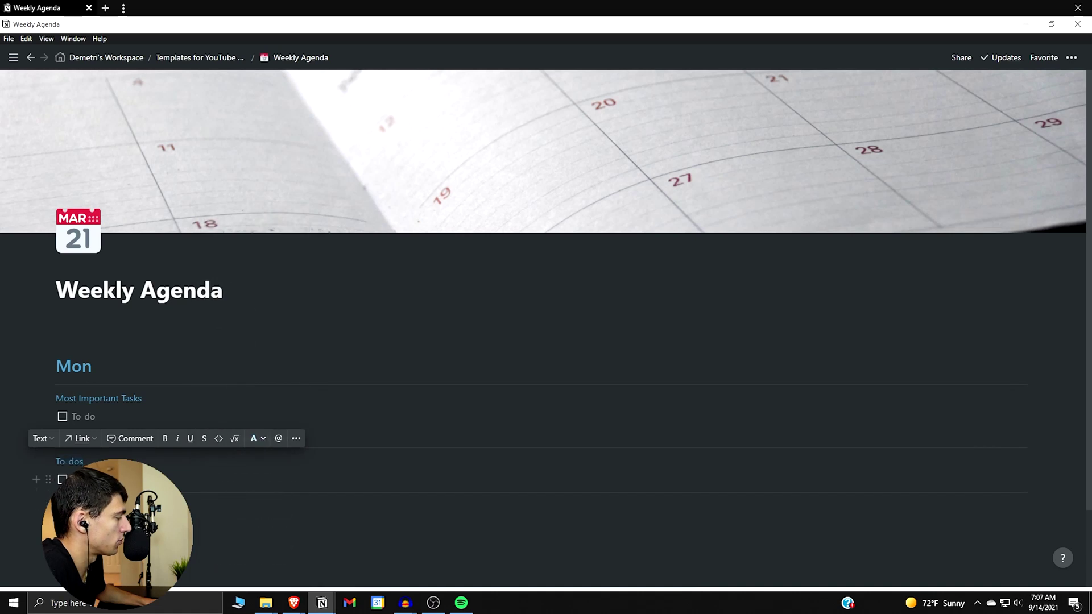
key("Right")
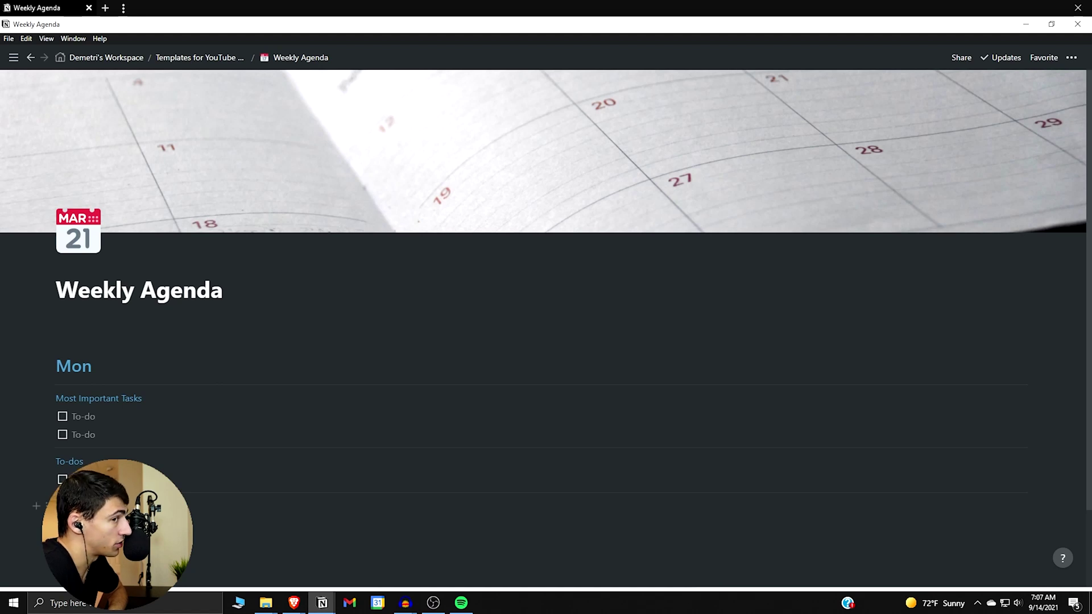
Step: Place empty text blocks above the Mon heading and set two of them side by side as columns
left_click_drag(47, 505, 105, 344)
left_click(103, 344)
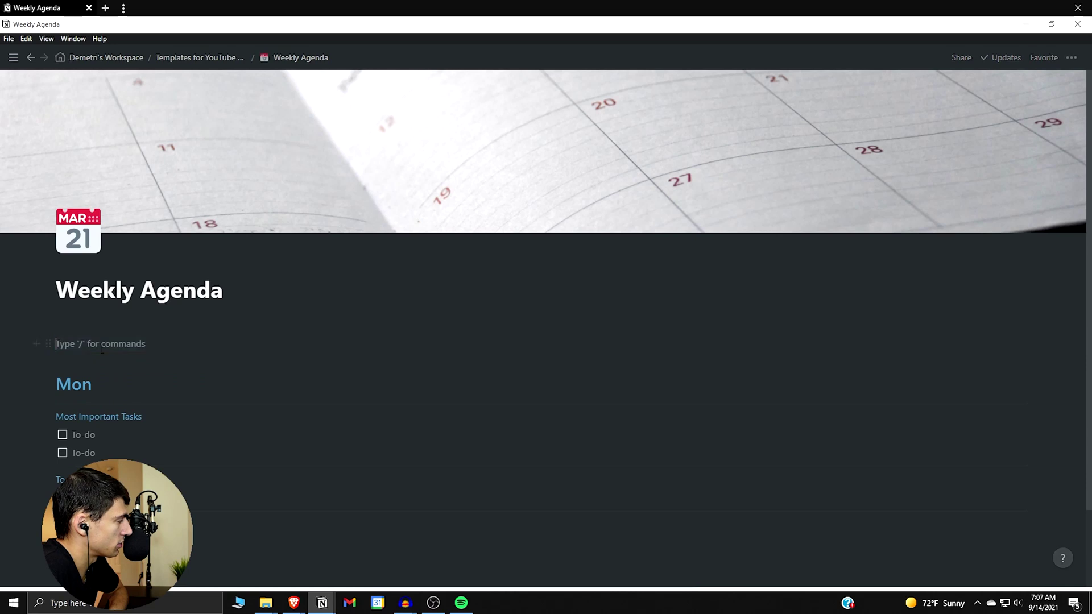
key("Return")
left_click_drag(51, 361, 1031, 353)
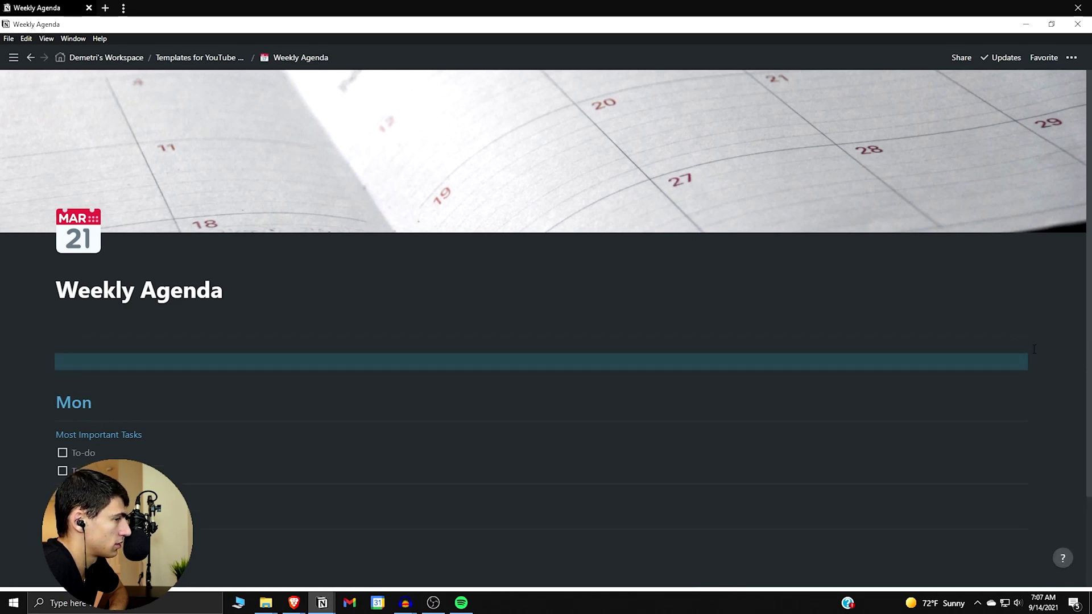
left_click_drag(50, 348, 44, 341)
left_click(50, 369)
left_click(115, 338)
Step: Add blank lines below the title and move one empty block beside the two columns as a third column
left_click(125, 324)
key("Return")
key("Return")
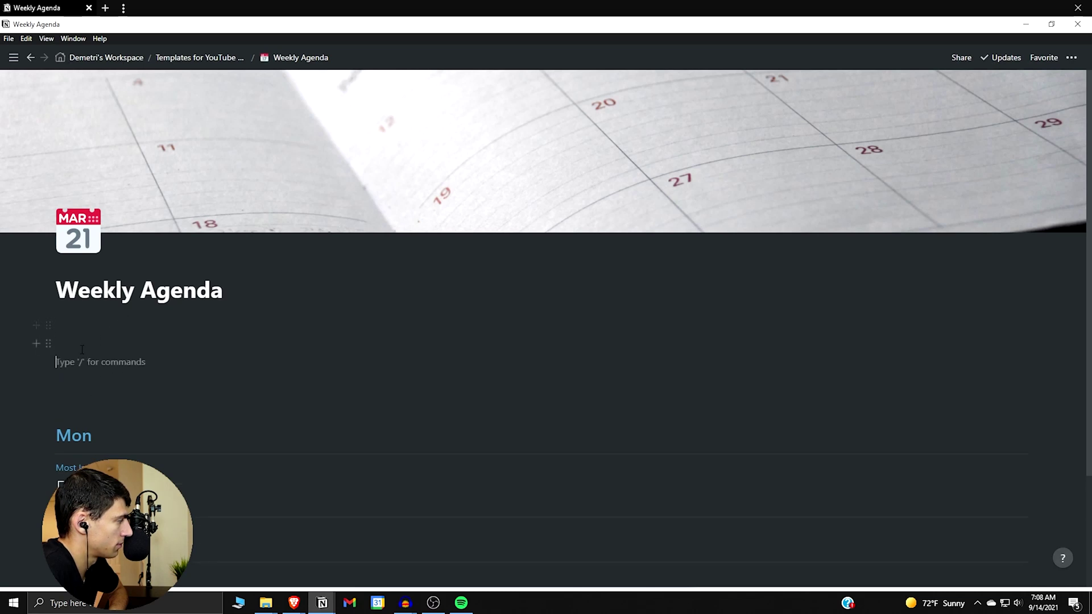
left_click_drag(49, 364, 45, 389)
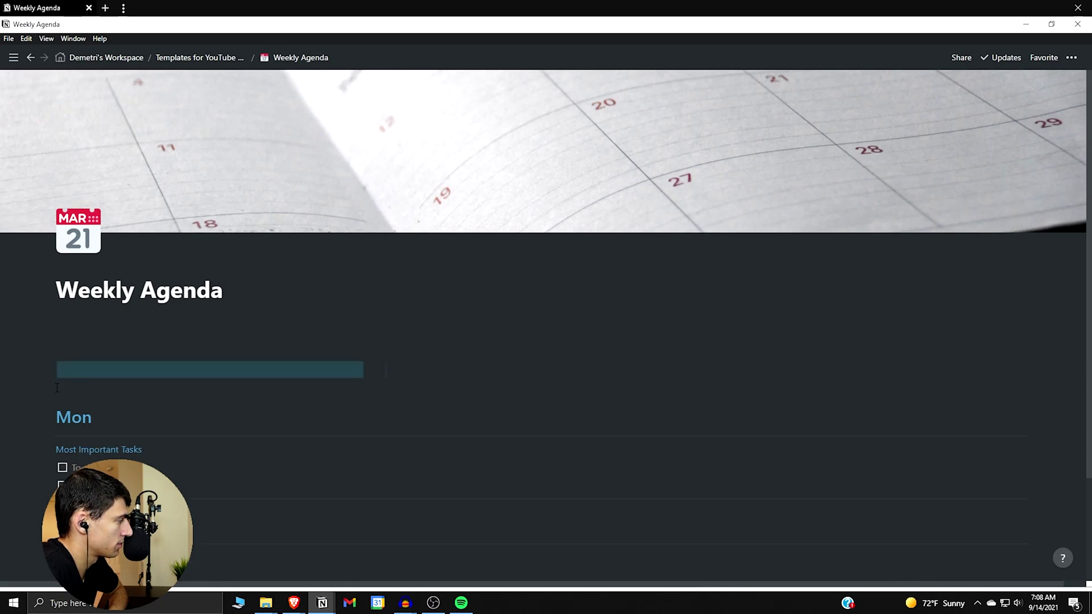
left_click(419, 368)
left_click(751, 372)
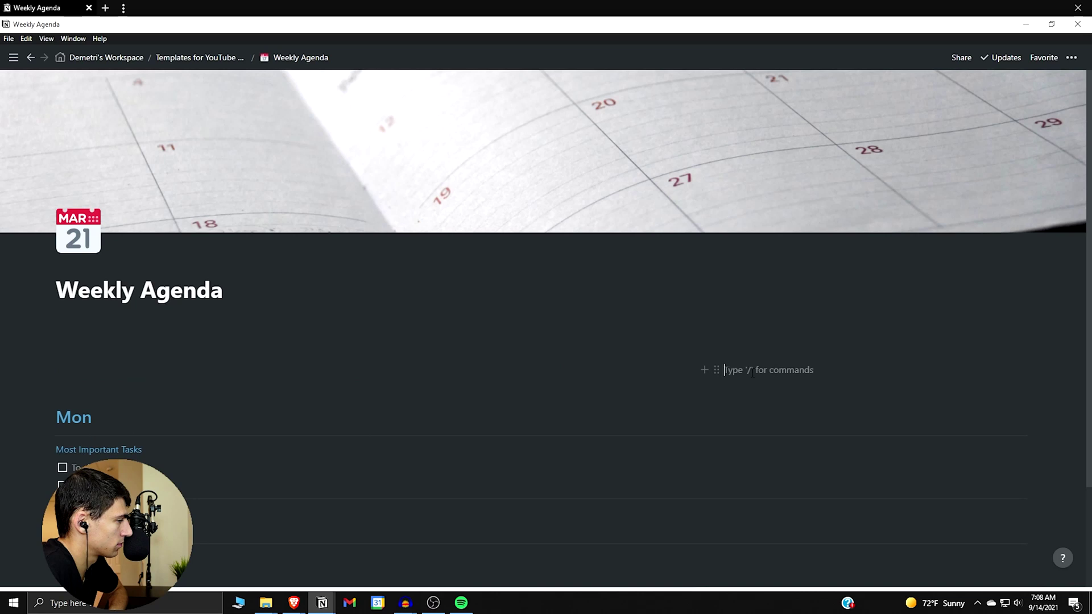
Step: Extend the column row above the Mon heading to five columns using more empty text blocks
left_click(733, 344)
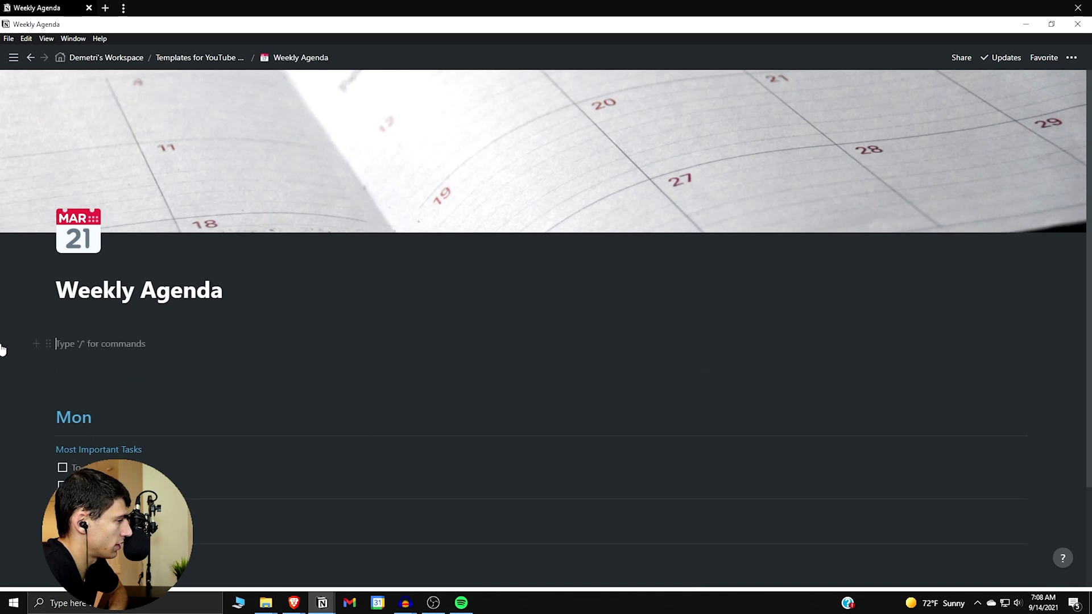
left_click_drag(48, 343, 244, 359)
left_click(195, 323)
key("Return")
left_click(563, 336)
left_click(541, 351)
left_click(756, 349)
left_click(887, 351)
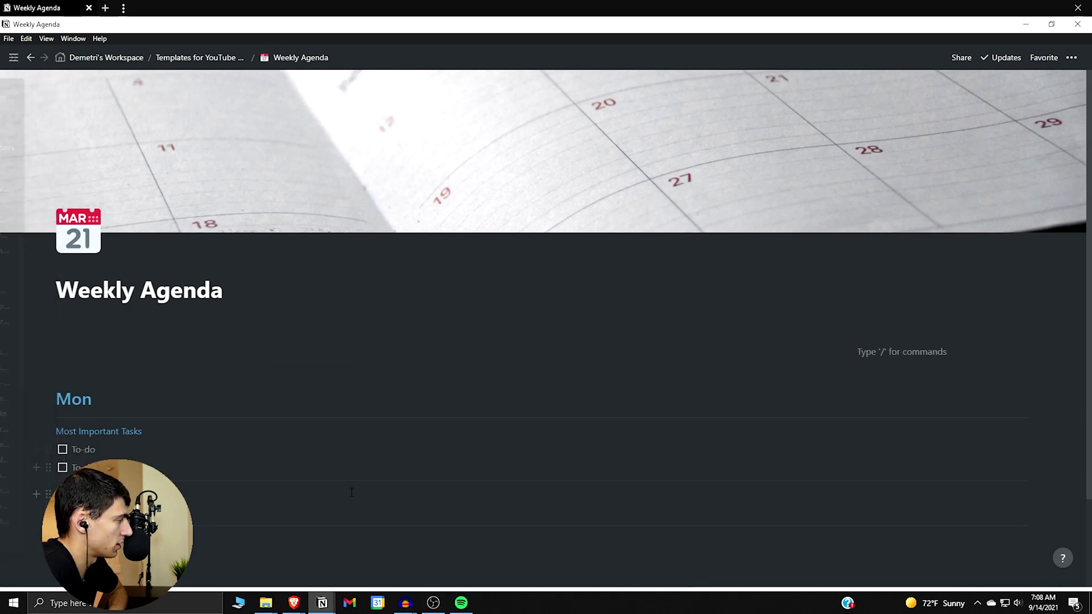
Step: Move the entire Mon section, including its labels, checkboxes and dividers, into the first of the five columns
scroll(352, 492, "down", 1)
left_click_drag(48, 468, 124, 433)
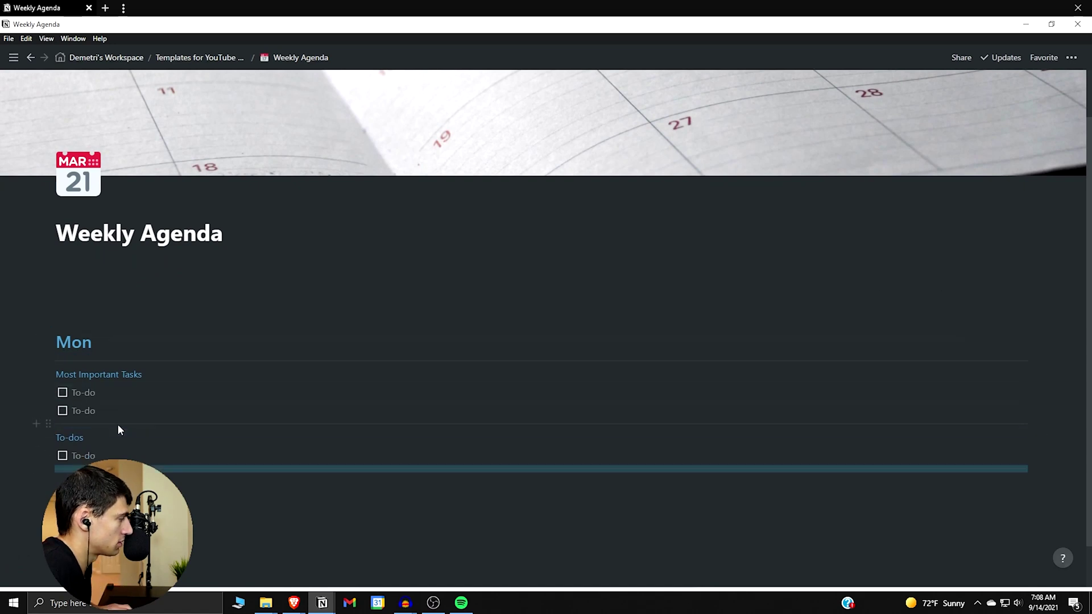
left_click_drag(124, 503, 80, 286)
left_click(419, 318)
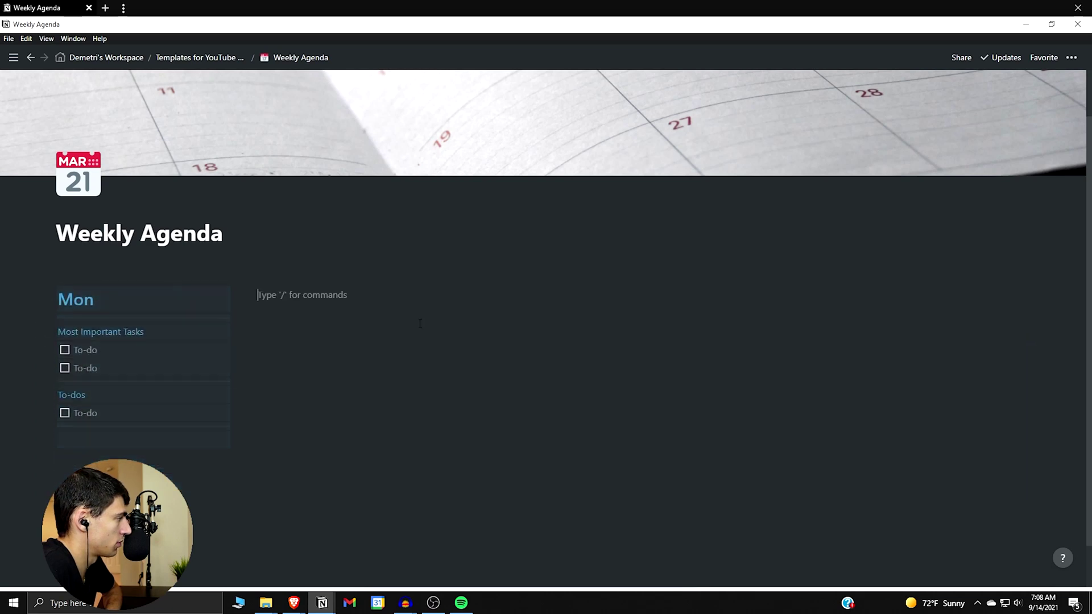
Step: Duplicate the entire Mon section and move the copy into the second column, aligned with the original
left_click_drag(123, 472, 99, 302)
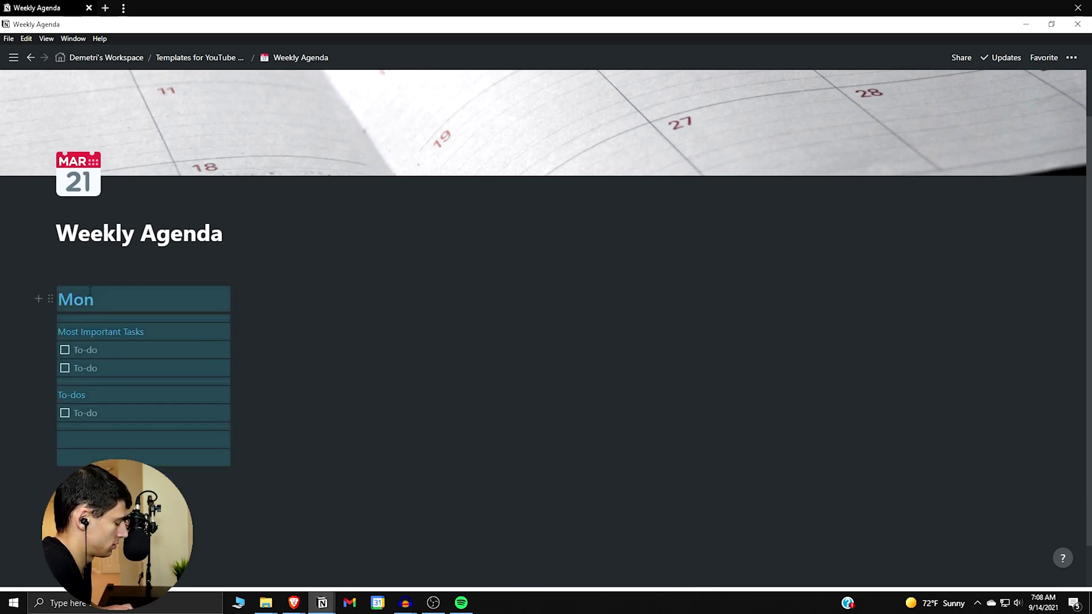
key("ctrl+d")
left_click_drag(51, 382, 309, 211)
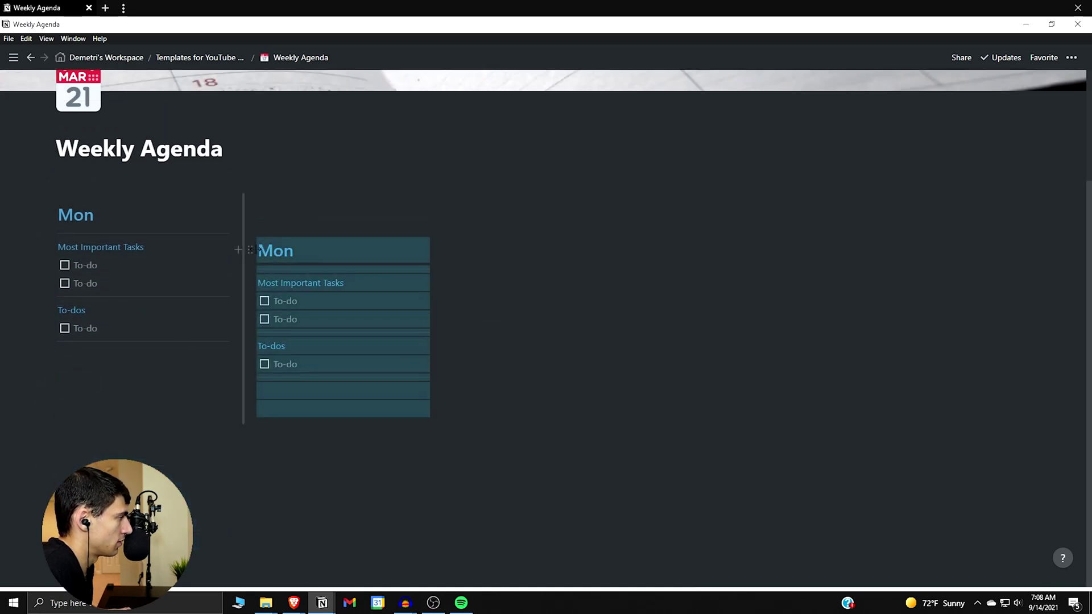
left_click_drag(250, 249, 284, 213)
left_click(316, 409, "shift")
left_click_drag(250, 250, 289, 213)
left_click(288, 230)
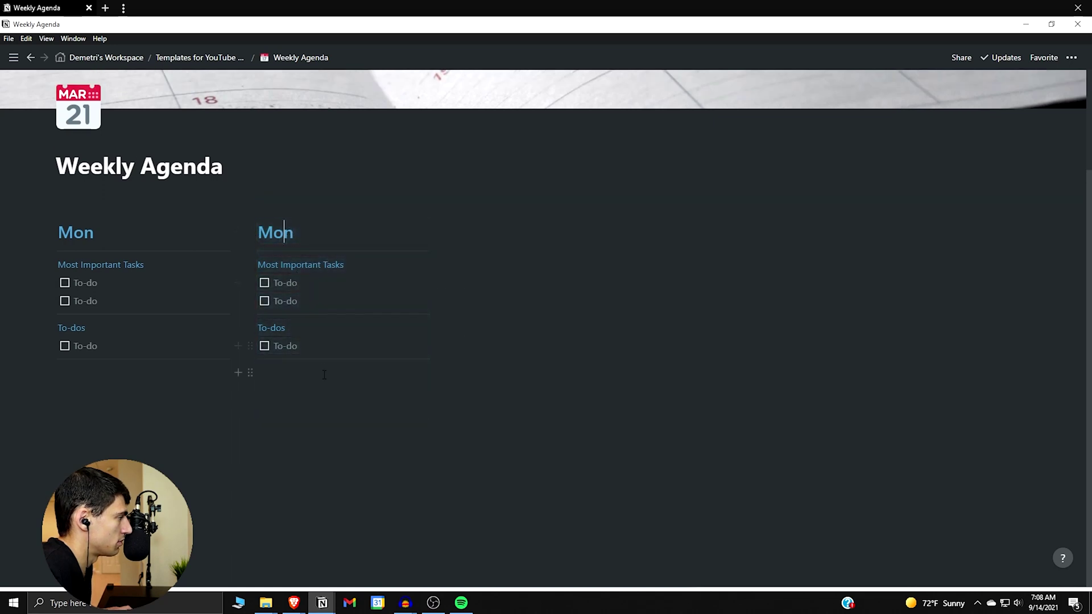
Step: Duplicate the second column's section and move the copy to the head of the third column
left_click_drag(322, 370, 292, 243)
key("ctrl+d")
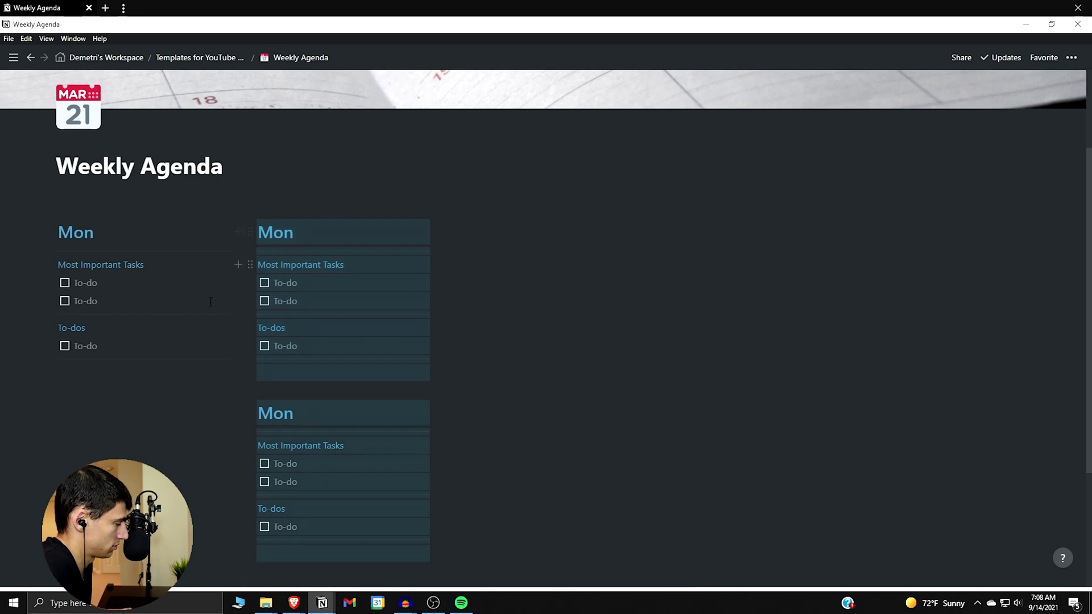
left_click_drag(253, 405, 556, 230)
left_click_drag(448, 267, 476, 226)
Step: Make further copies of the day section and move them into the fourth and fifth columns
key("ctrl+d")
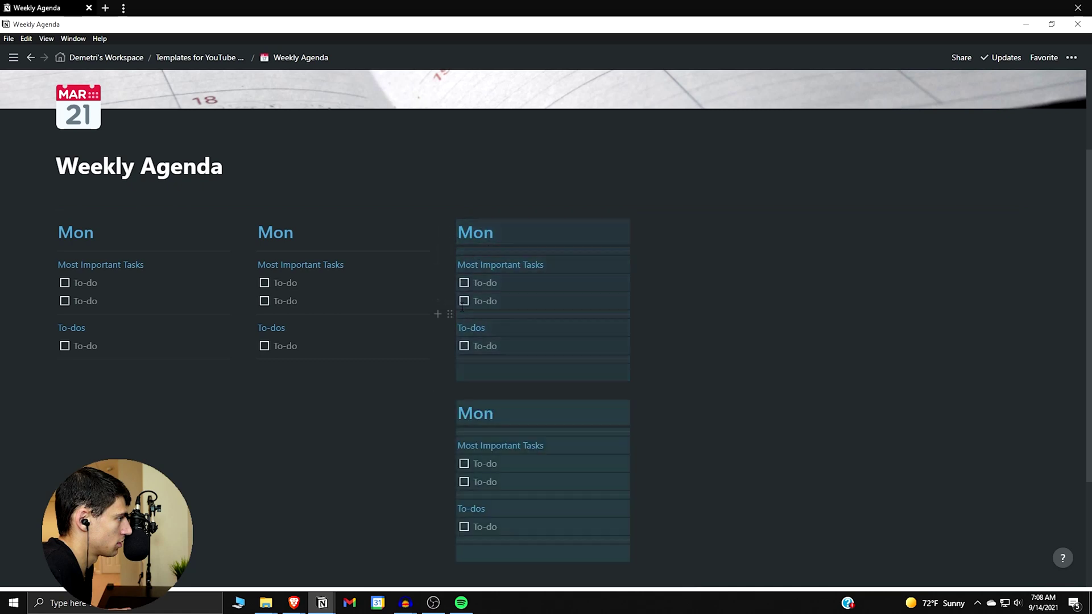
left_click_drag(441, 409, 733, 218)
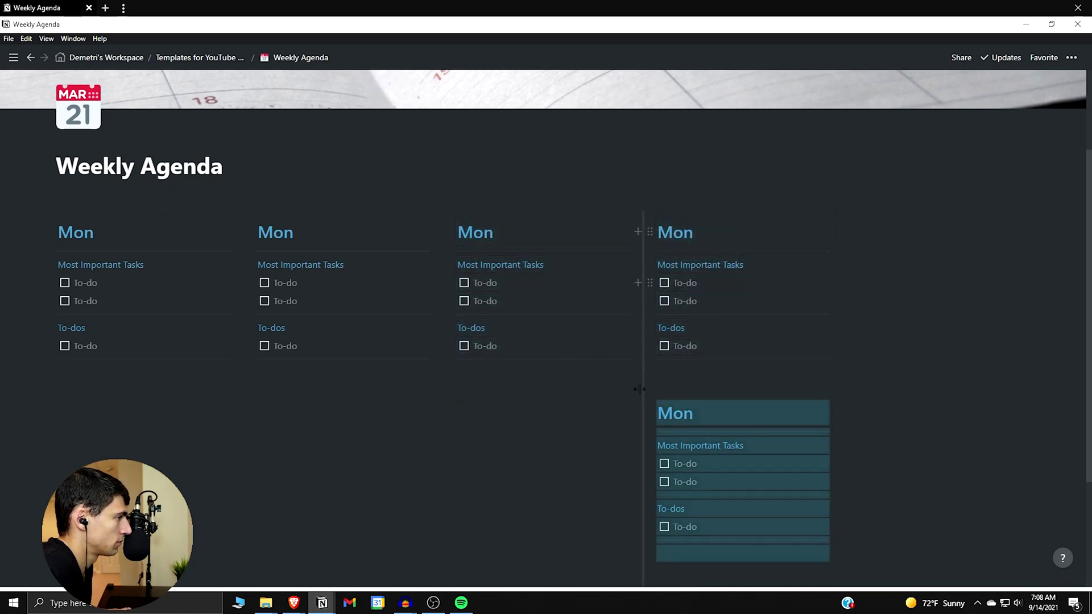
left_click_drag(648, 407, 913, 220)
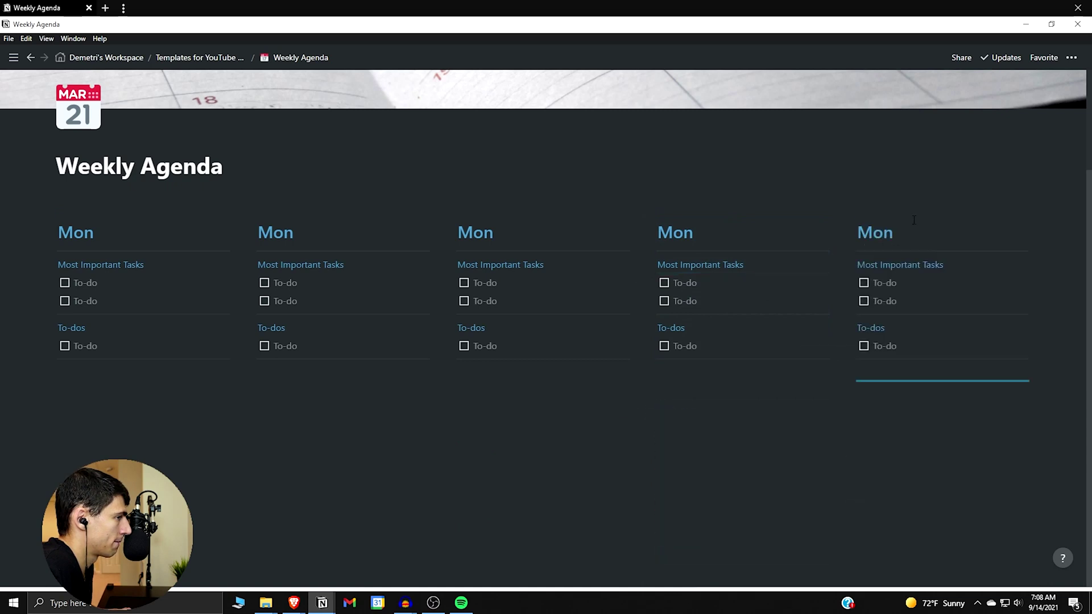
Step: Rename the headings of the second to fifth columns as Tues, Wed, Thurs and Fri
left_click(146, 223)
left_click_drag(295, 232, 239, 232)
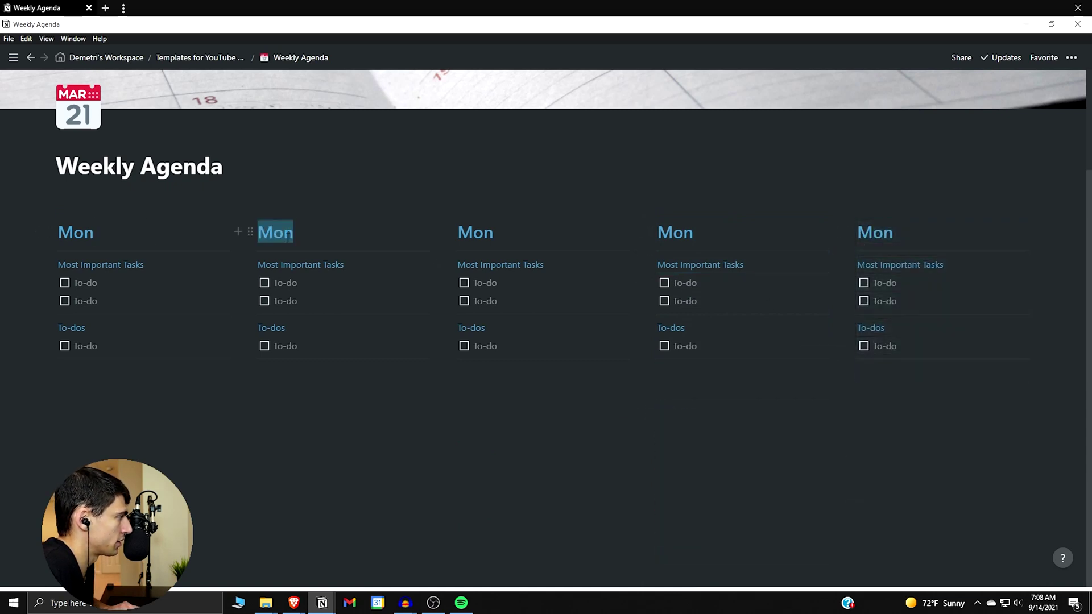
type("Tues")
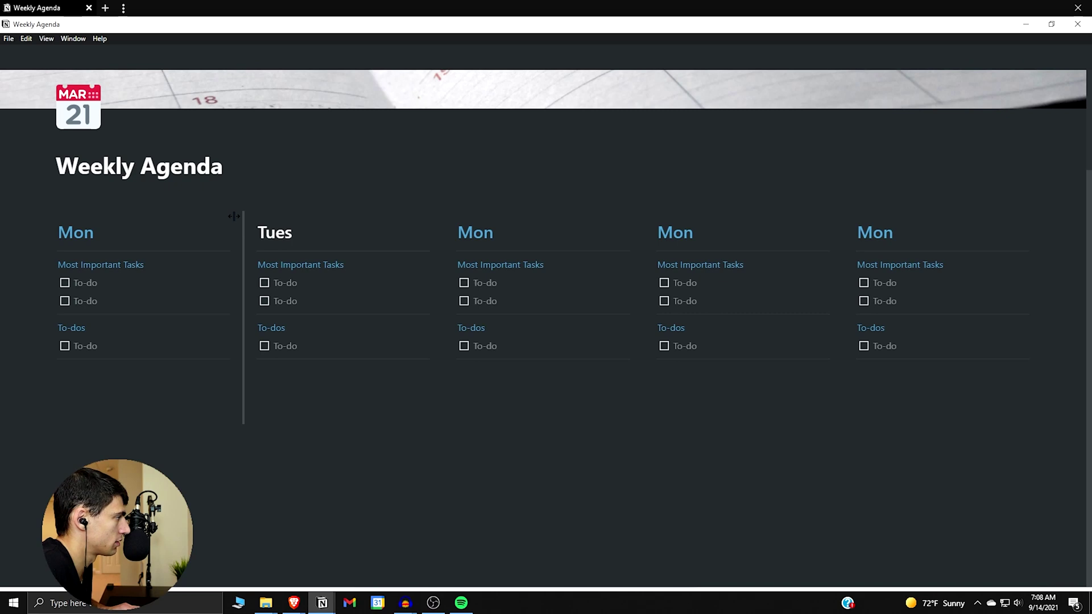
left_click_drag(500, 232, 439, 232)
type("Wed")
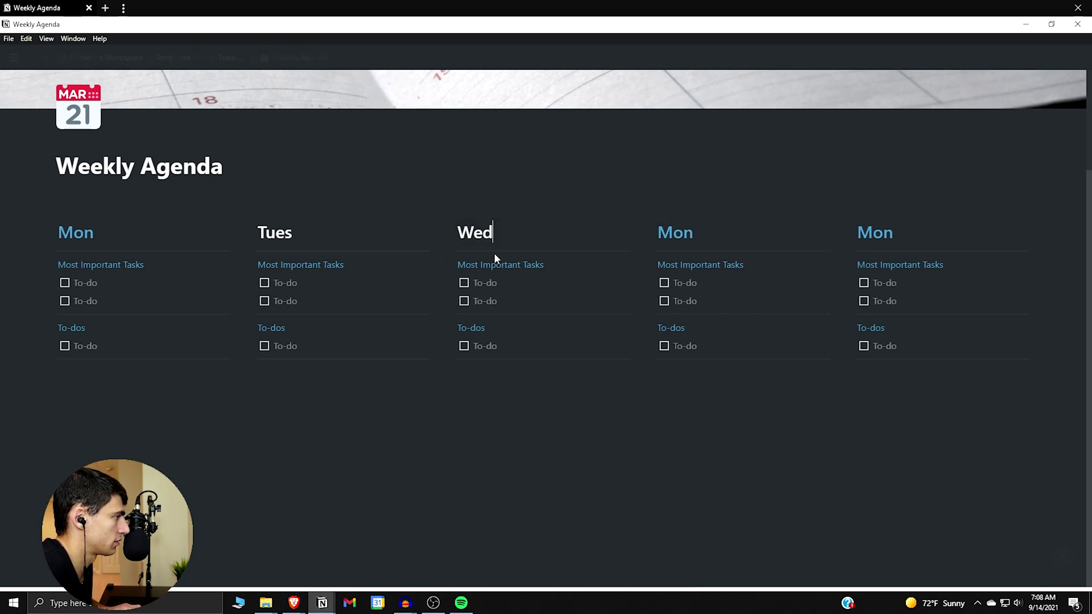
left_click_drag(696, 232, 655, 232)
type("Tg")
type("hurs")
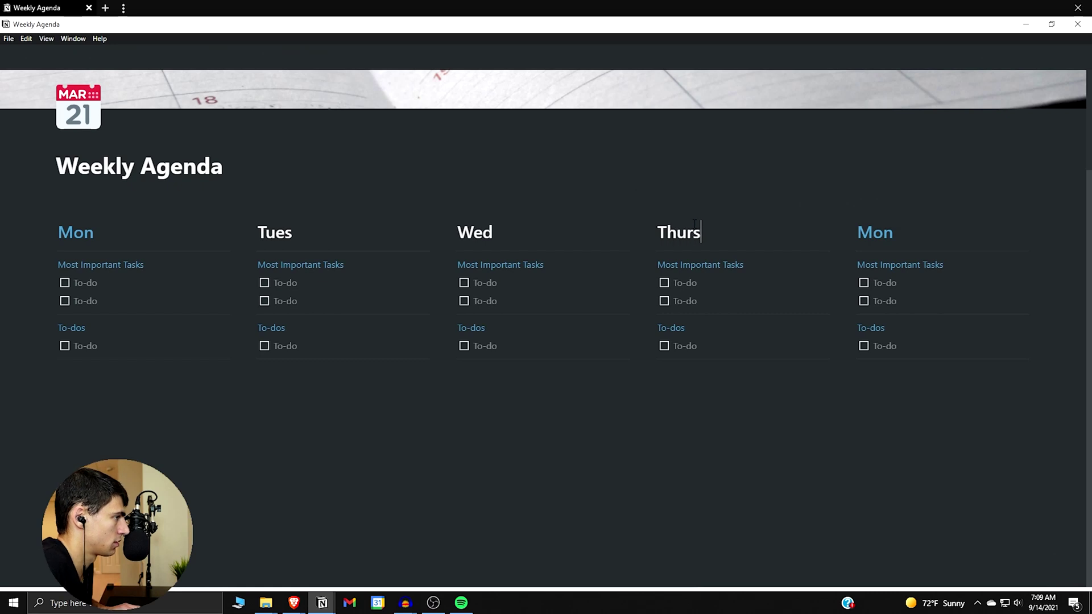
double_click(897, 234)
type("F")
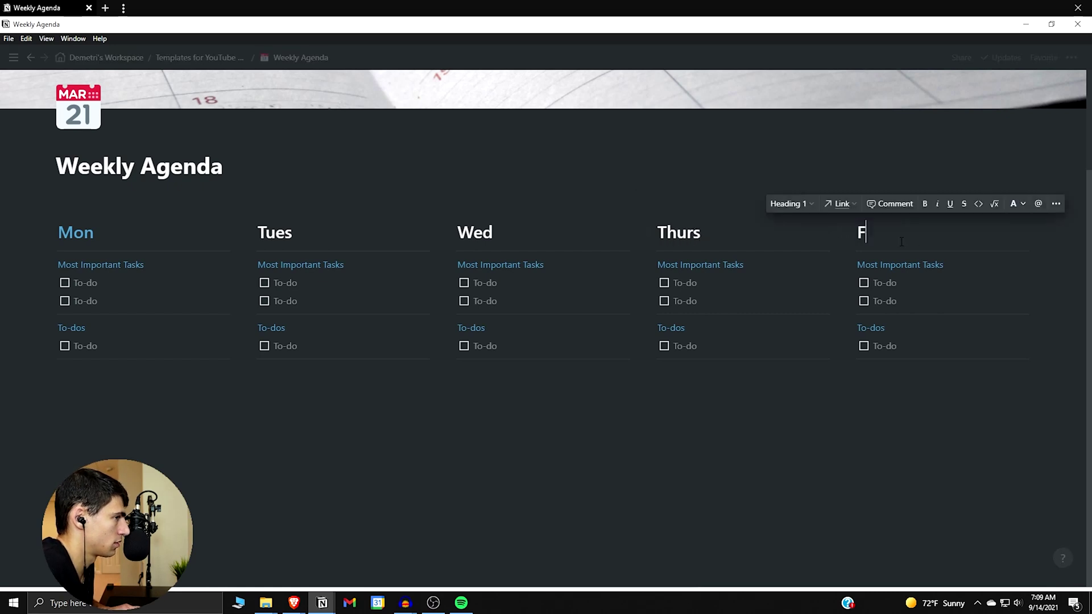
type("ri")
Step: Set the text color of the Tues, Wed, Thurs and Fri headings to Blue
scroll(545, 328, "up", 1)
left_click_drag(921, 289, 315, 289)
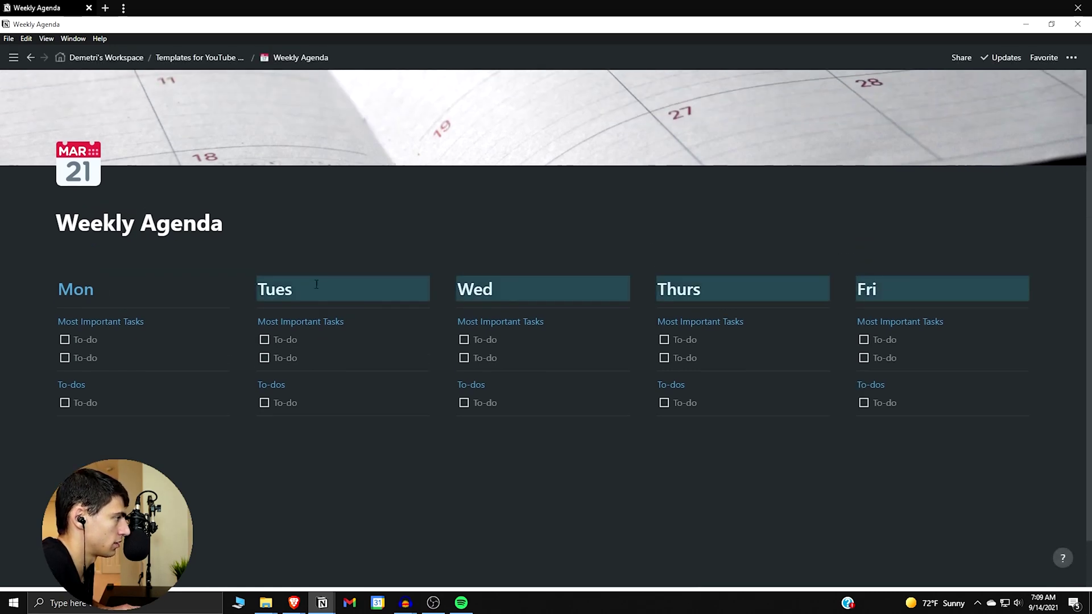
right_click(282, 291)
mouse_move(364, 425)
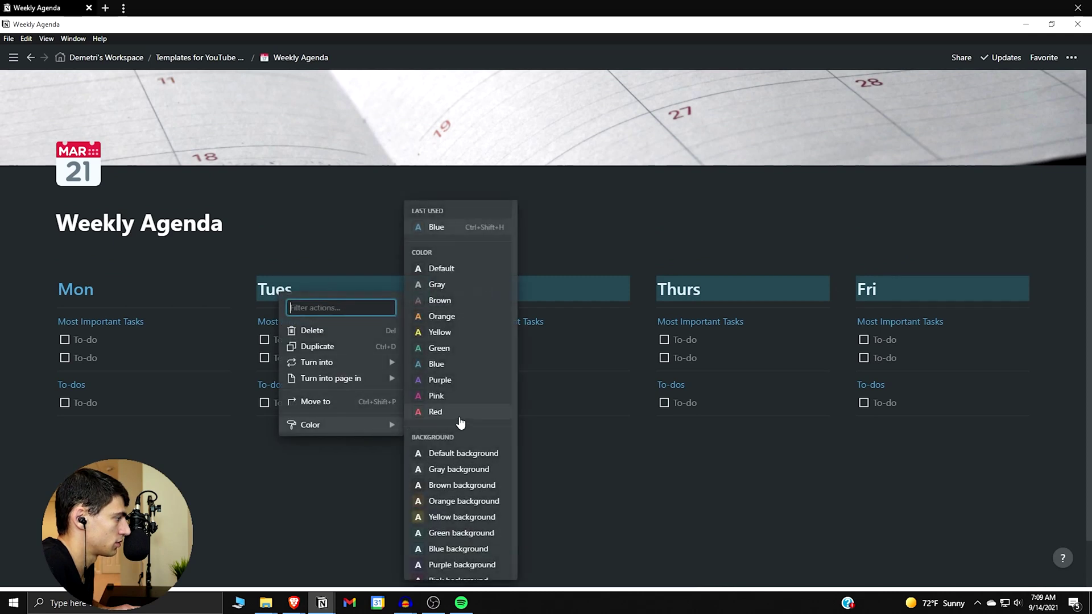
left_click(449, 228)
scroll(500, 429, "down", 1)
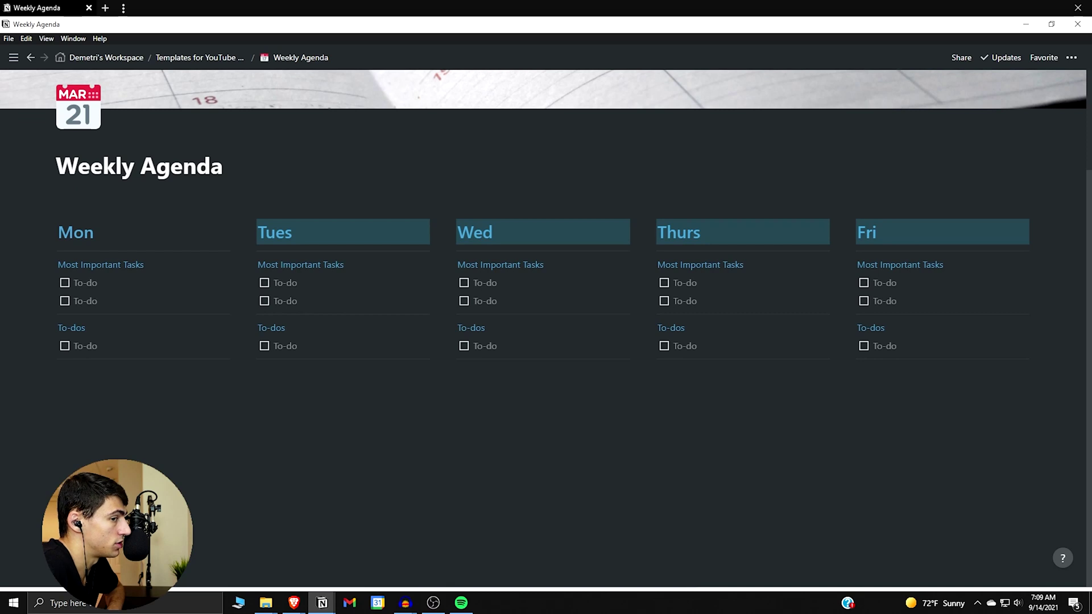
Step: Delete the spare blank lines at the end of the Tues and Wed columns
left_click(409, 437)
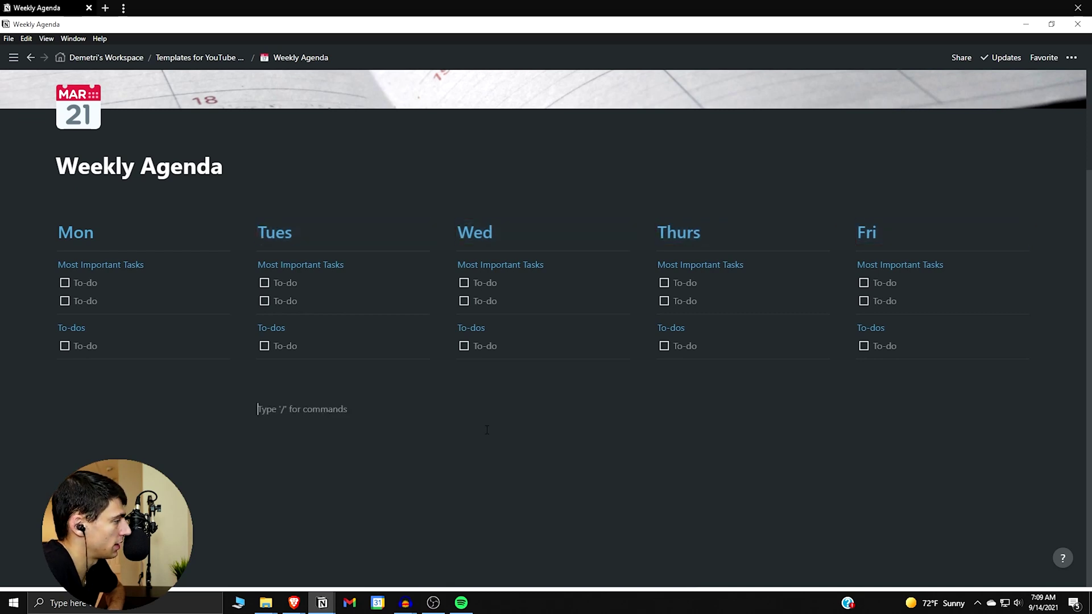
left_click(91, 406)
left_click(402, 405)
key("BackSpace")
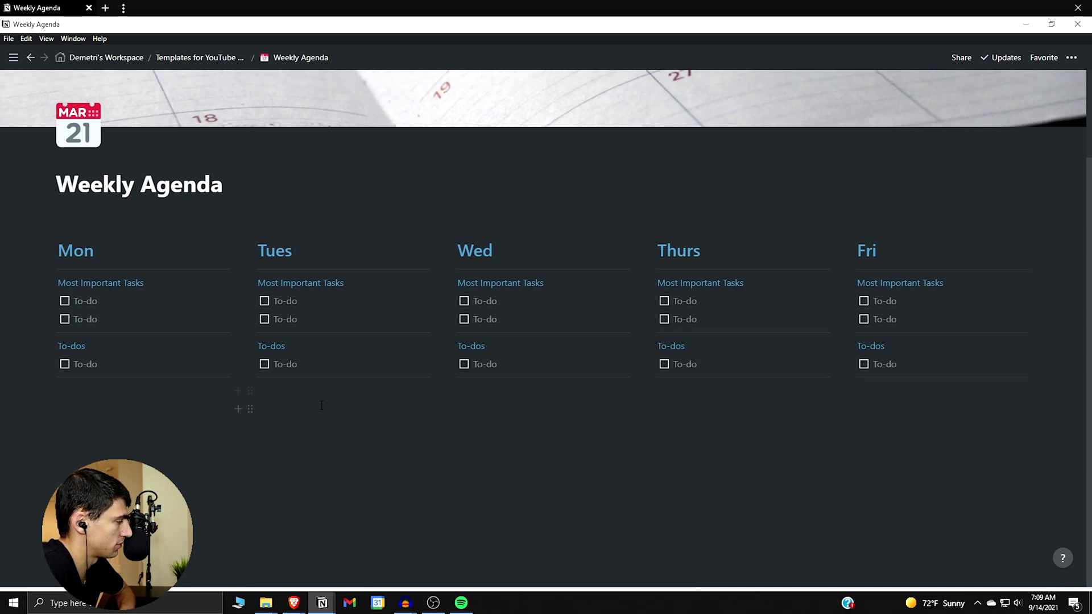
key("BackSpace")
left_click(348, 416)
key("BackSpace")
left_click(526, 408)
key("BackSpace")
Step: Delete the spare blank lines at the end of the Thurs and Fri columns
left_click(769, 412)
left_click(887, 410)
left_click(512, 418)
left_click(275, 414)
left_click(221, 457)
left_click(668, 419)
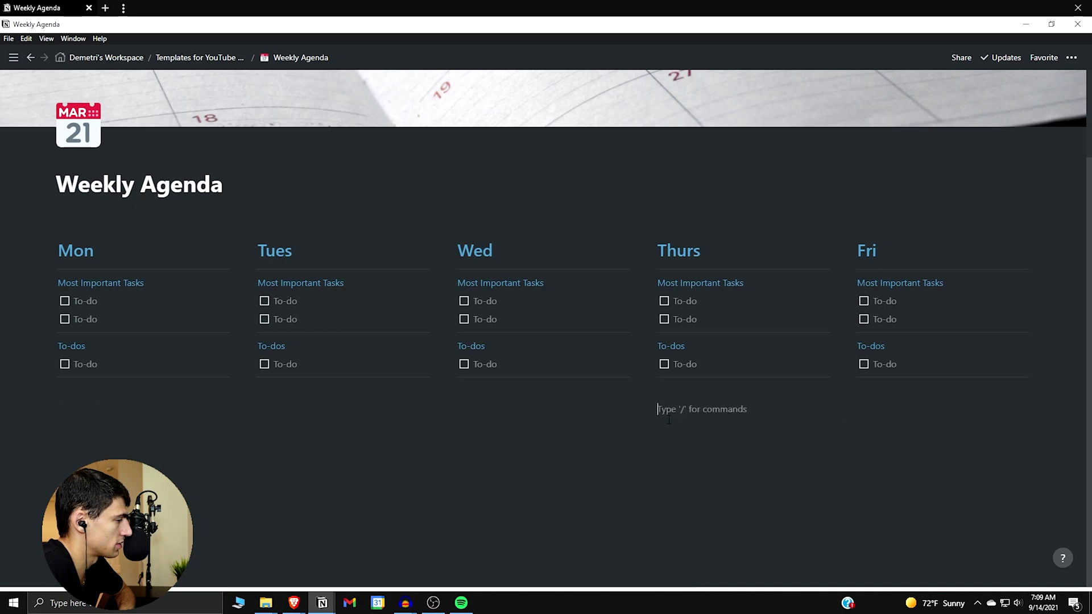
key("BackSpace")
left_click(894, 423)
key("BackSpace")
Step: Move an empty block from under the Tues section to below all the columns and turn it into a full-width divider
left_click(508, 506)
left_click(342, 437)
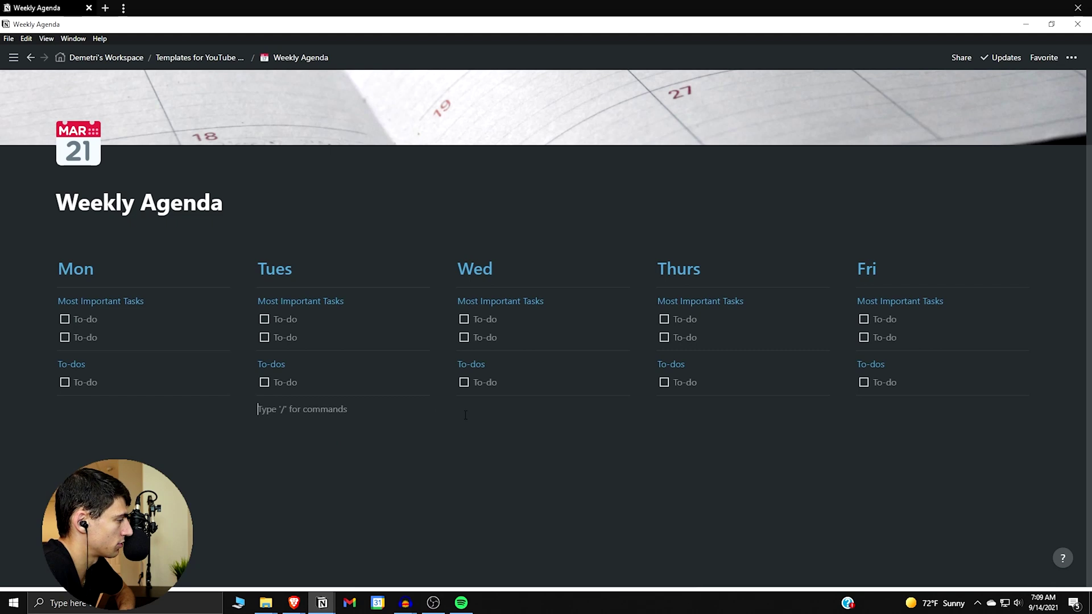
left_click_drag(250, 410, 285, 446)
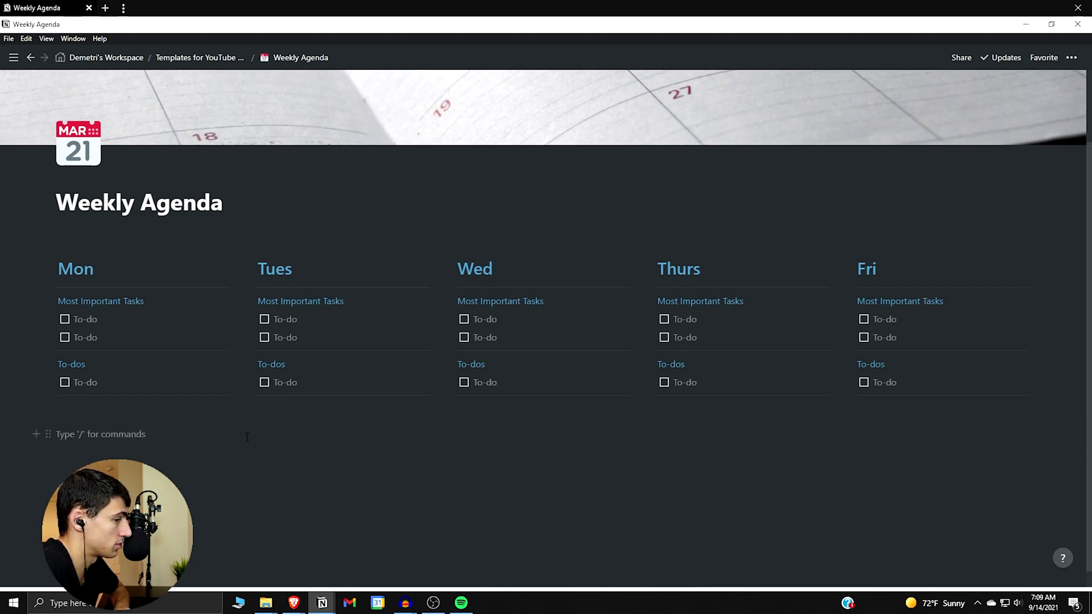
type("/div")
key("Return")
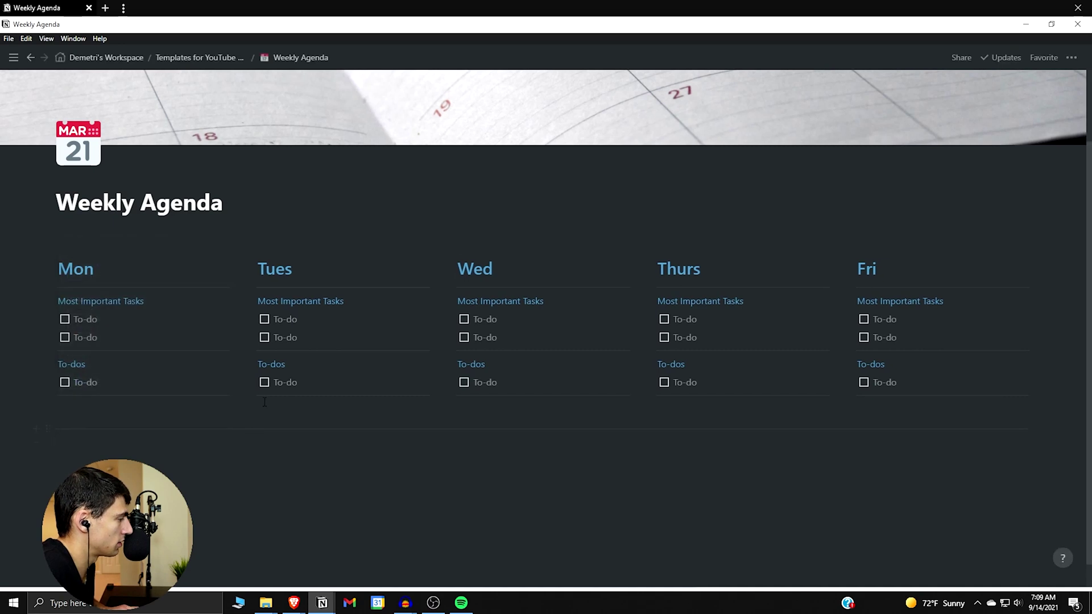
Step: Add empty text blocks below the full-width divider and arrange them side by side as three columns
left_click(96, 452)
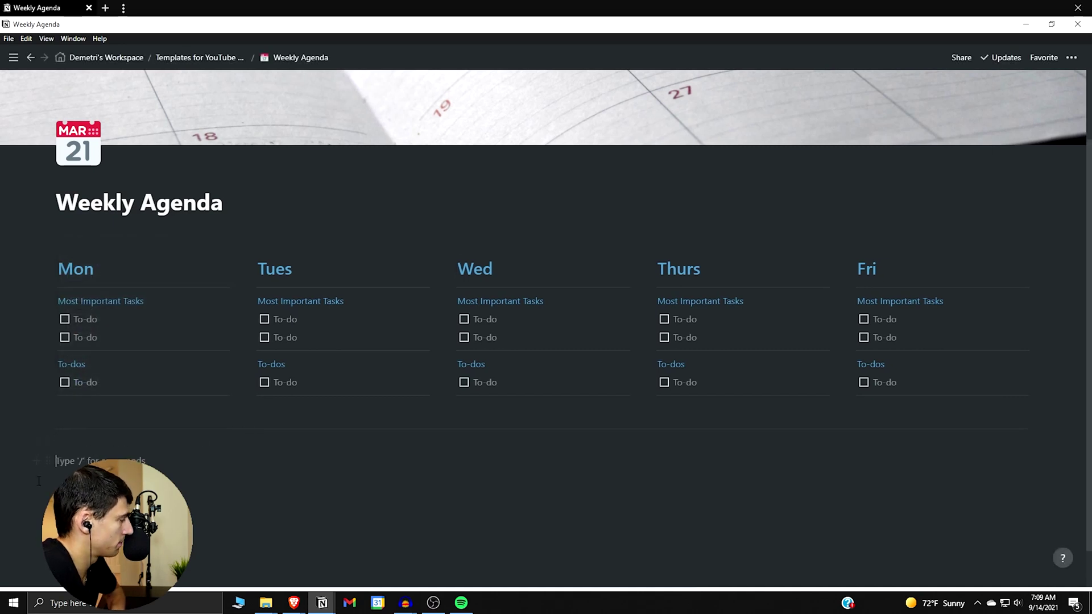
left_click_drag(63, 465, 964, 458)
left_click(955, 465)
left_click_drag(51, 466, 44, 478)
left_click(57, 486)
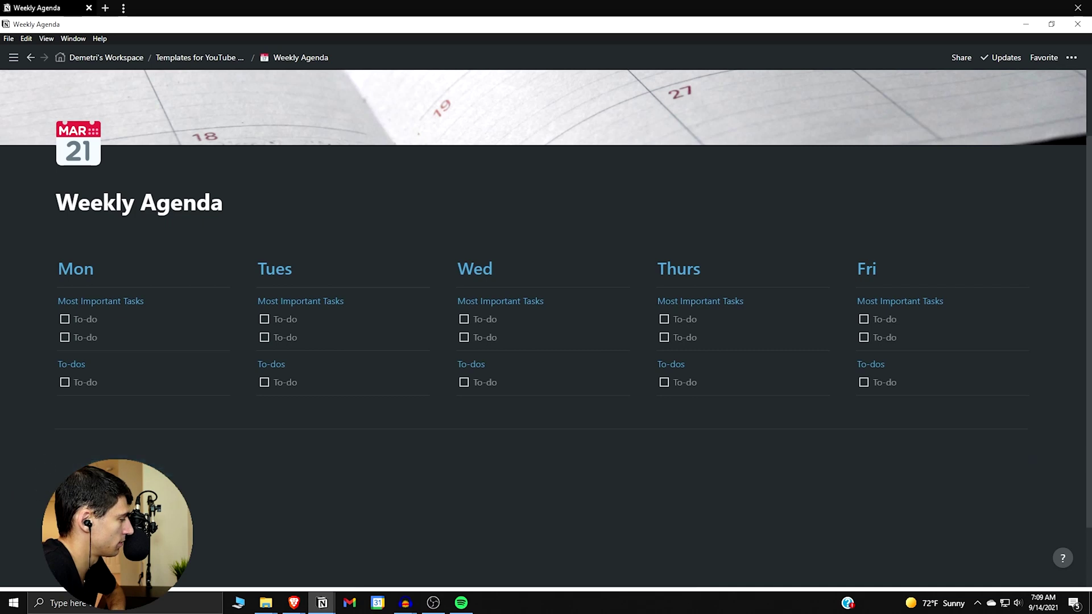
left_click_drag(39, 473, 40, 471)
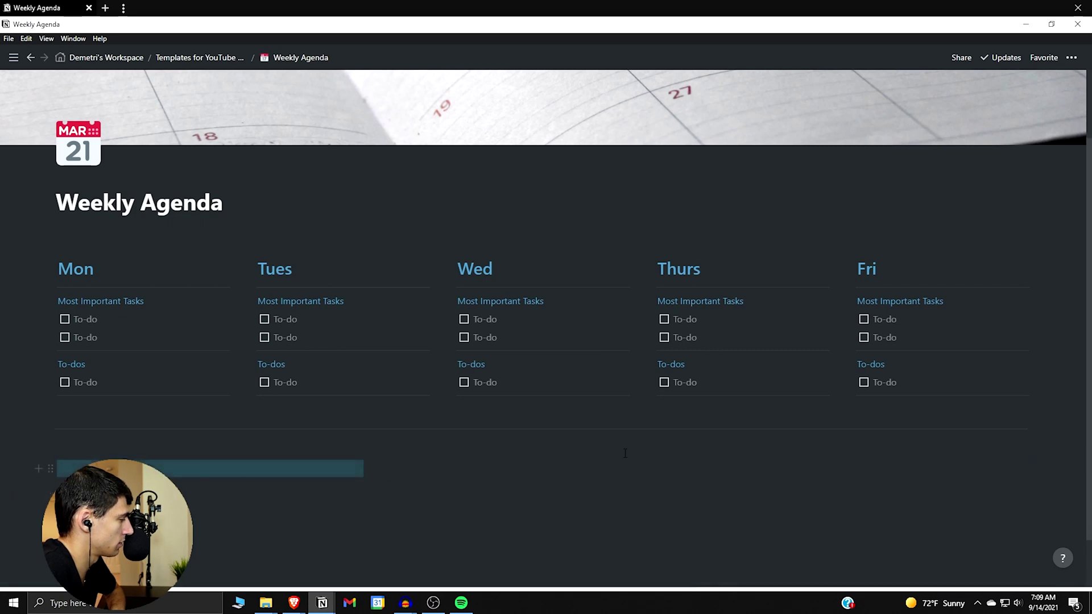
left_click(539, 453)
left_click_drag(1043, 267, 932, 400)
key("ctrl+d")
key("ctrl+d")
key("ctrl+d")
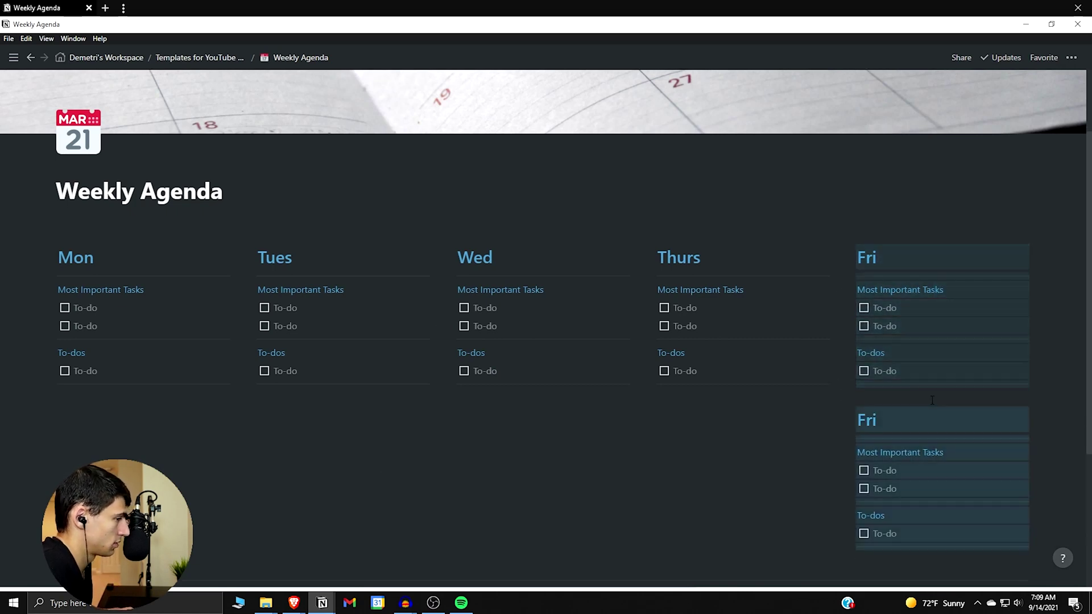
scroll(910, 284, "up", 1)
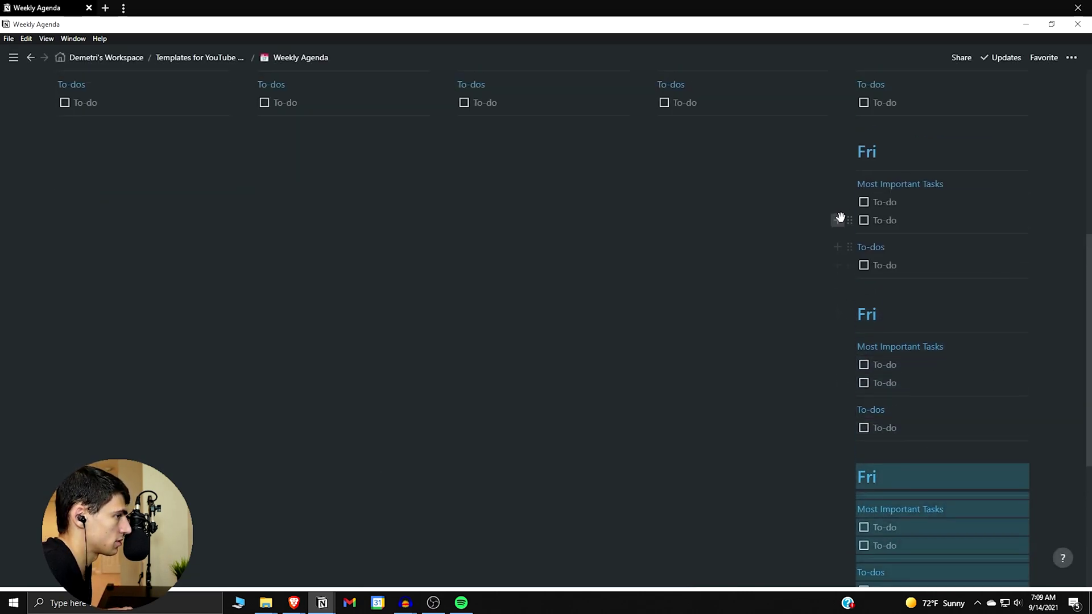
key("ctrl+z")
key("ctrl+z")
key("ctrl+z")
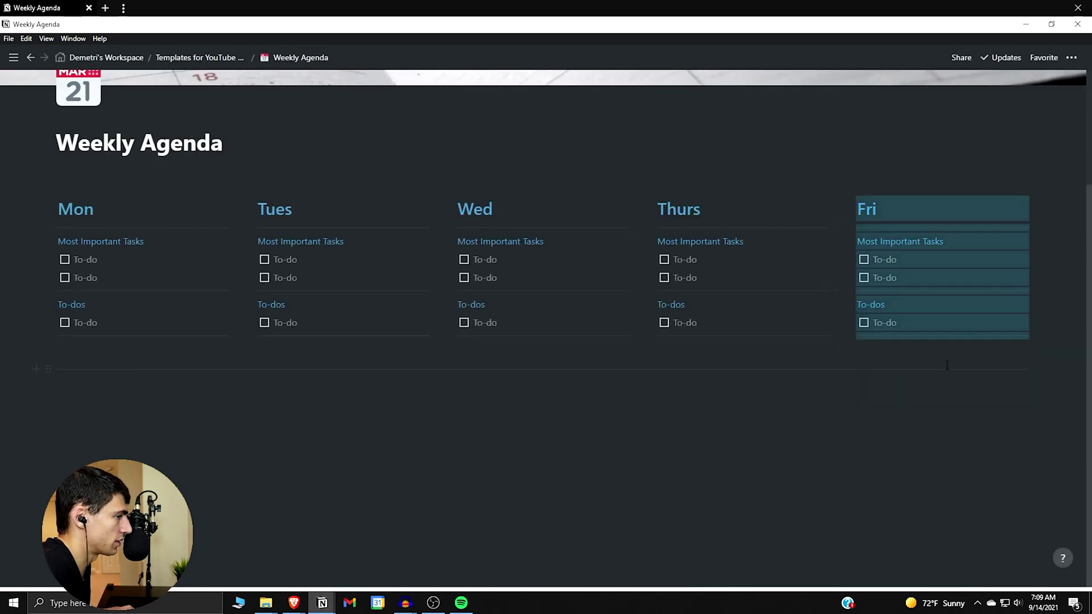
Step: Duplicate the Fri section and fill each of the three columns below the divider with a copy
key("ctrl+d")
left_click_drag(846, 208, 174, 408)
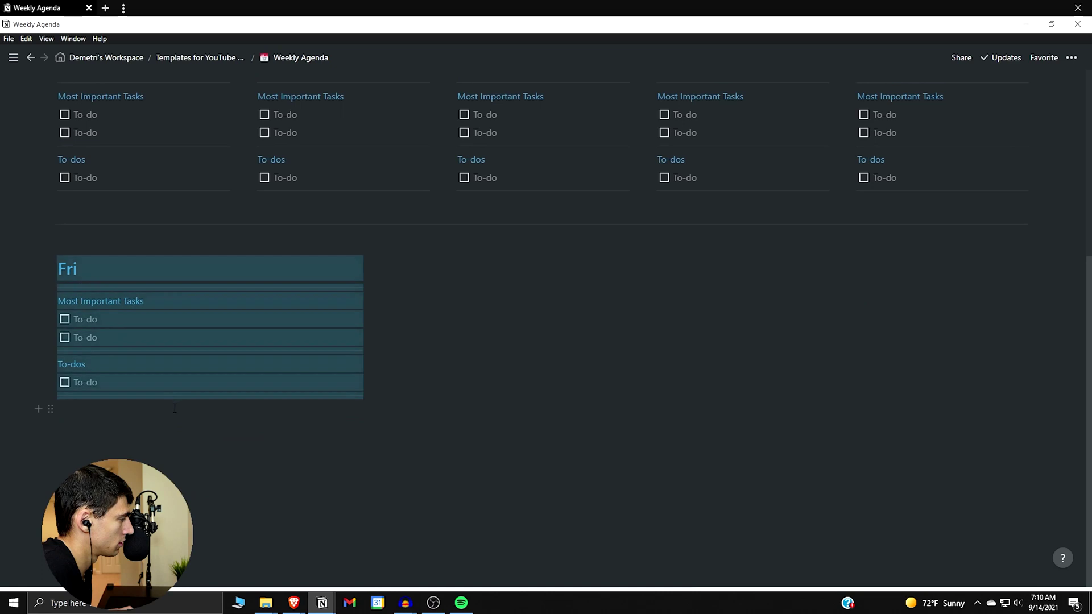
key("ctrl+d")
left_click_drag(82, 342, 506, 225)
key("ctrl+d")
left_click_drag(377, 391, 921, 225)
Step: Rename the second heading below the divider as Sun and the first one as Sat
left_click_drag(484, 432, 417, 250)
left_click(418, 252)
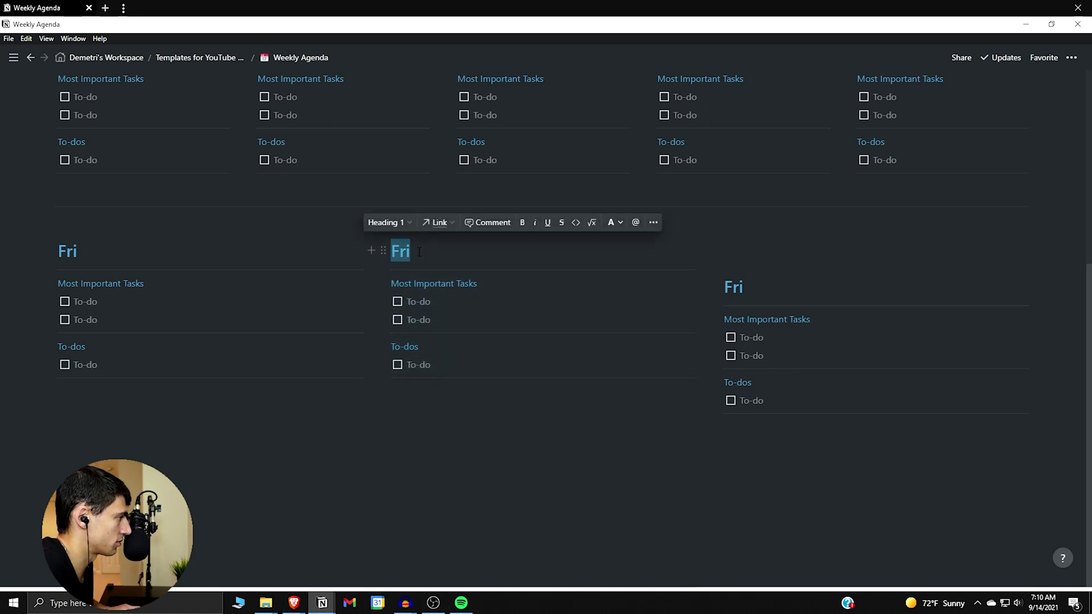
type("Sy")
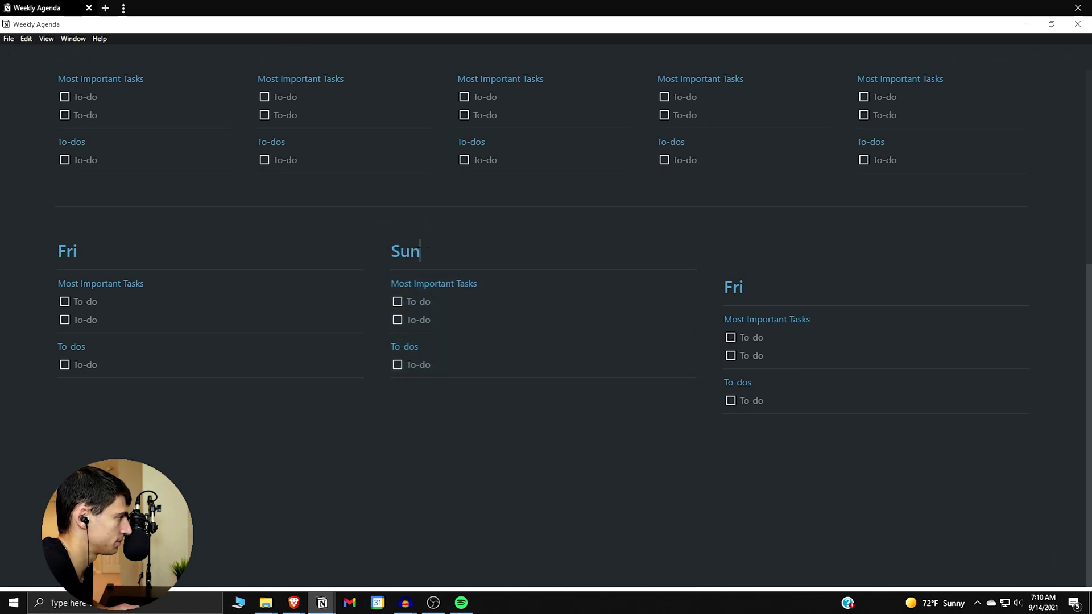
left_click(202, 249)
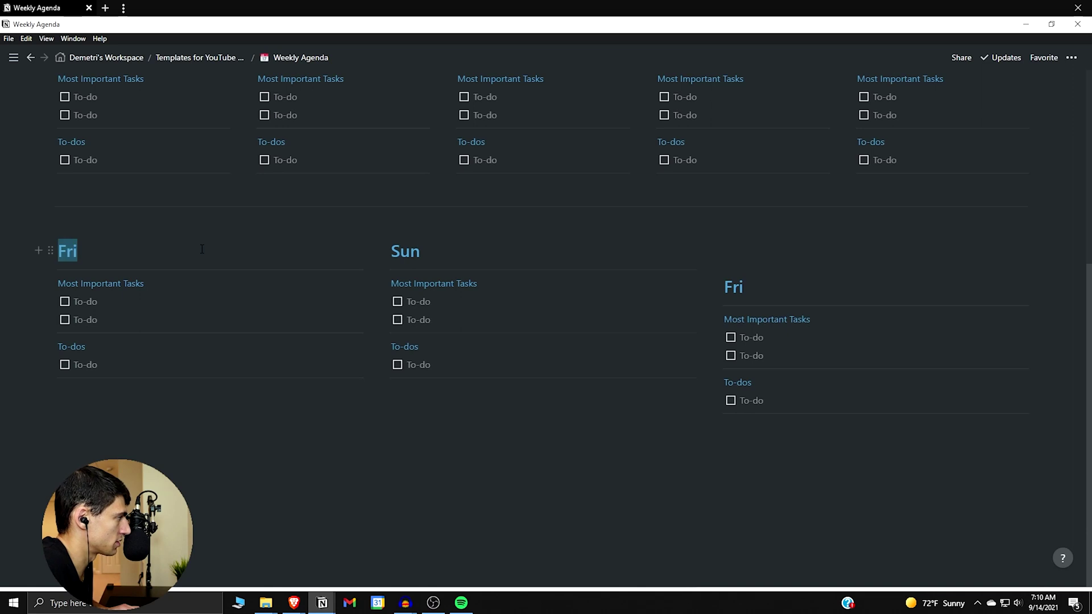
type("Sat")
Step: Align the third section below the divider with its neighbours and change its heading to Outstanding Tasks
left_click_drag(816, 453, 743, 244)
left_click(761, 265)
double_click(761, 264)
key("BackSpace")
type("Outstanding Tasks")
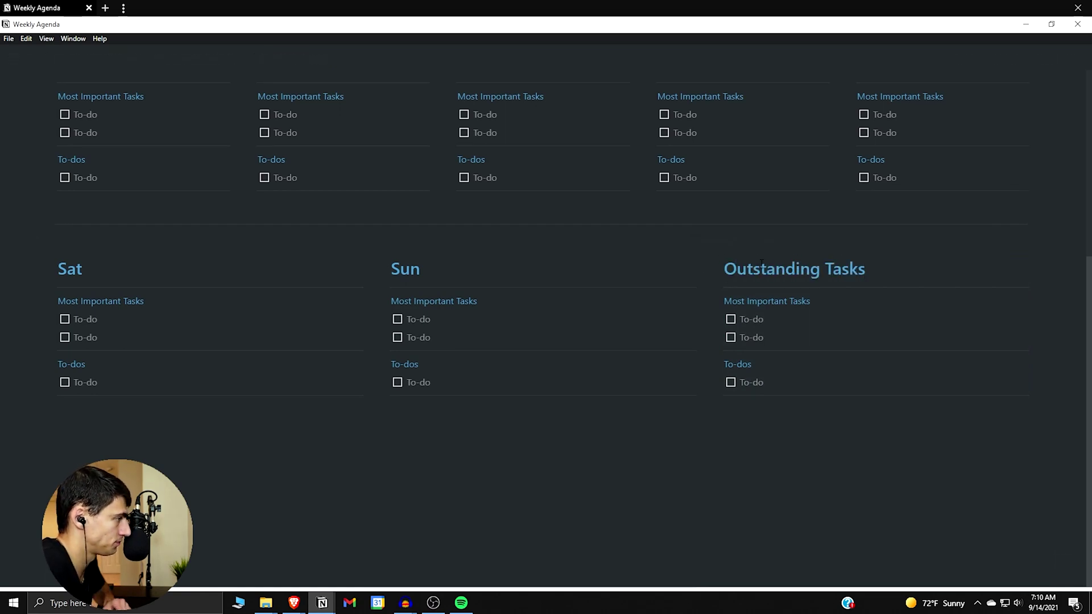
Step: Narrow the Sat and Sun columns to similar widths so that the Outstanding Tasks column takes the remaining space
left_click_drag(710, 253, 585, 251)
left_click_drag(364, 257, 299, 252)
left_click_drag(595, 253, 520, 257)
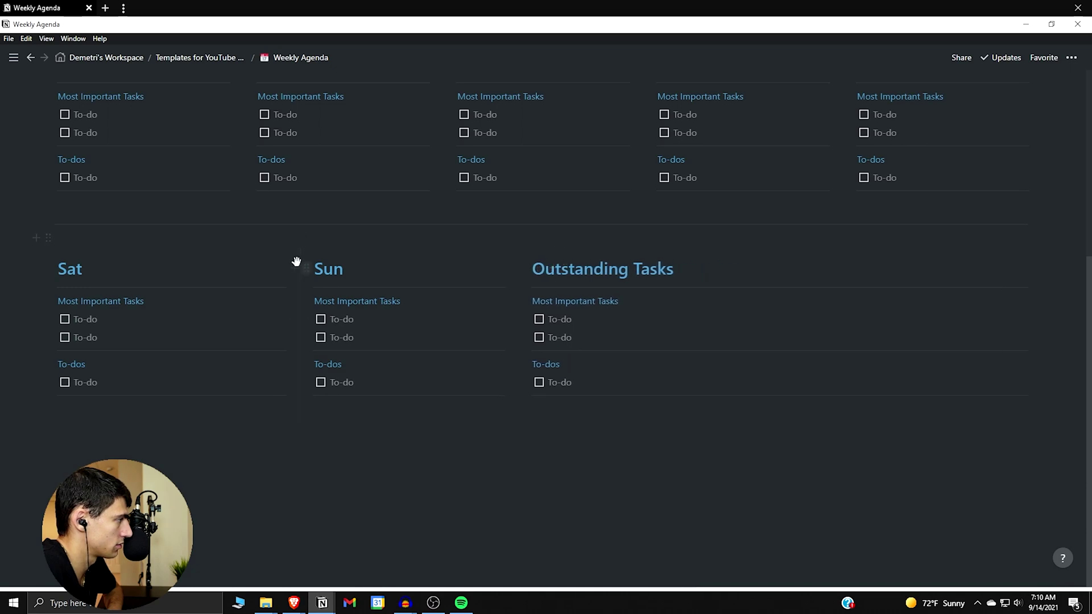
left_click_drag(306, 253, 268, 254)
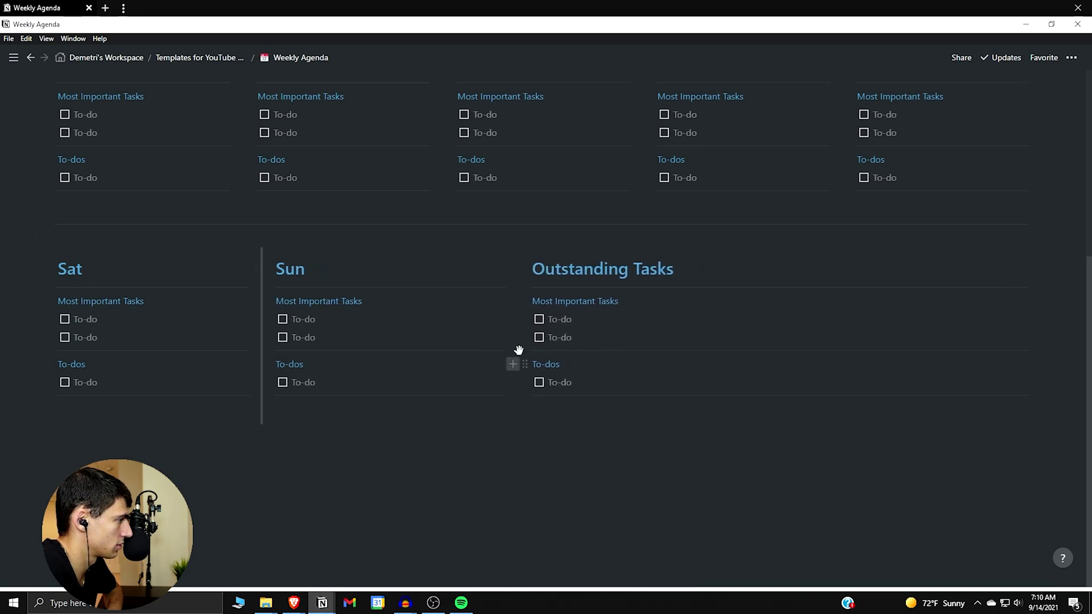
left_click_drag(518, 258, 481, 258)
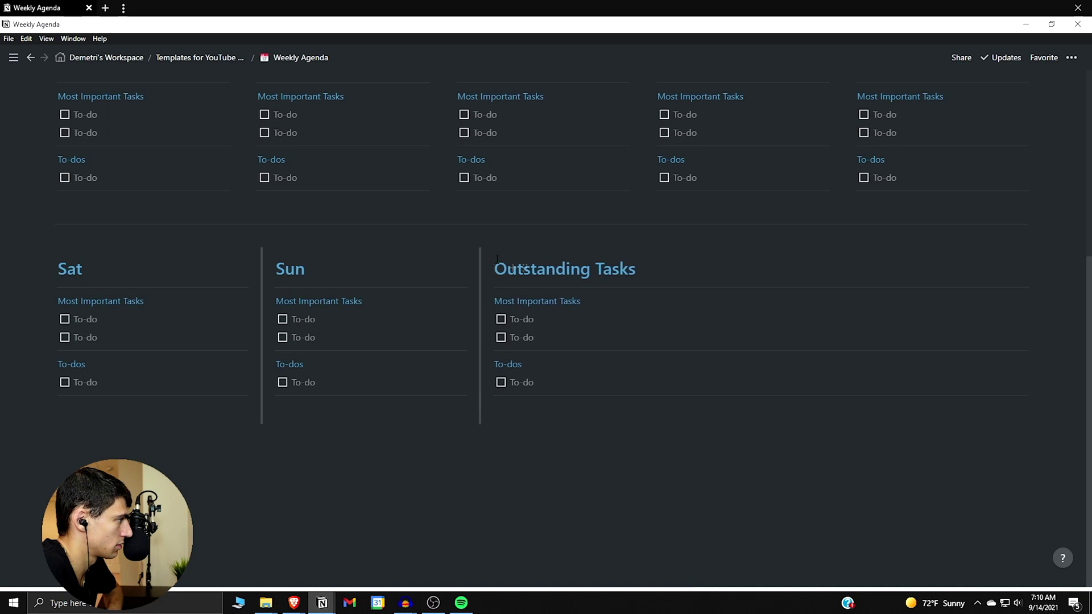
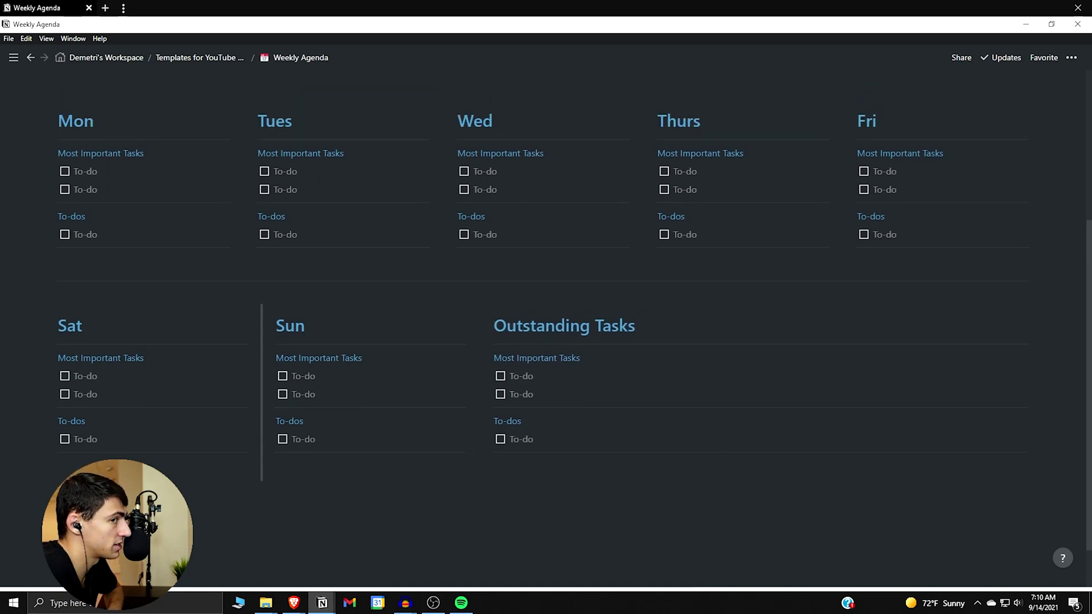
Step: In the Outstanding Tasks column, delete the Most Important Tasks block, the extra divider and the To-dos label
left_click_drag(571, 394, 531, 360)
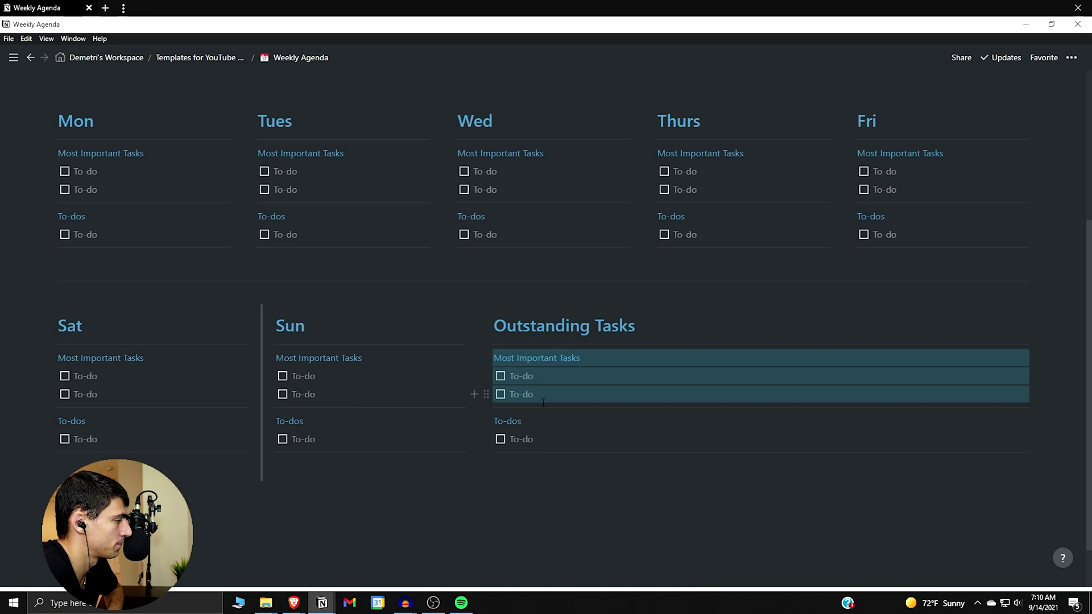
key("BackSpace")
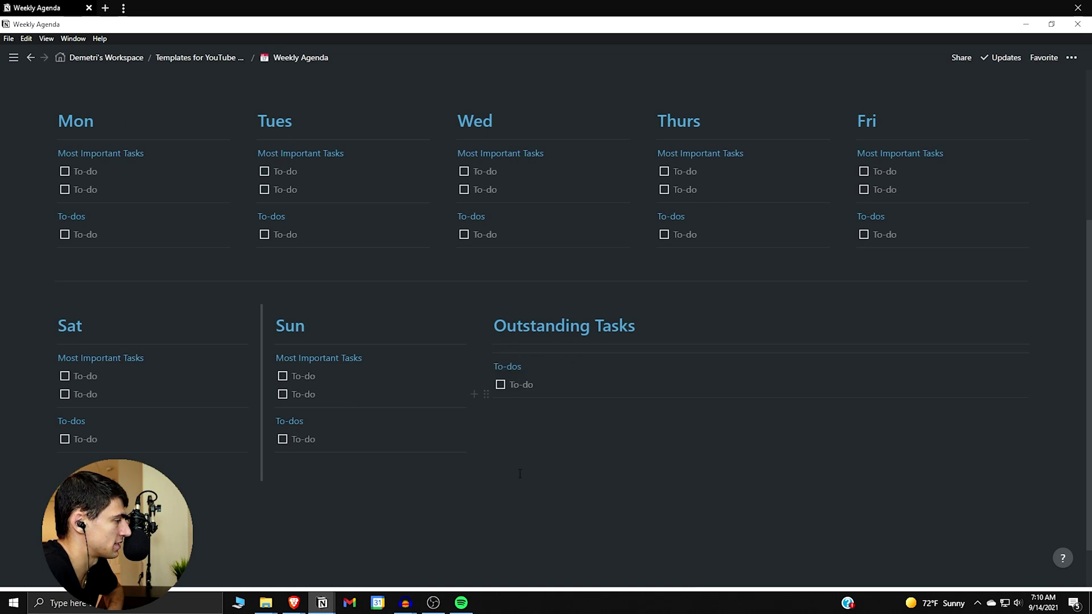
left_click_drag(531, 369, 528, 356)
right_click(528, 355)
left_click(550, 393)
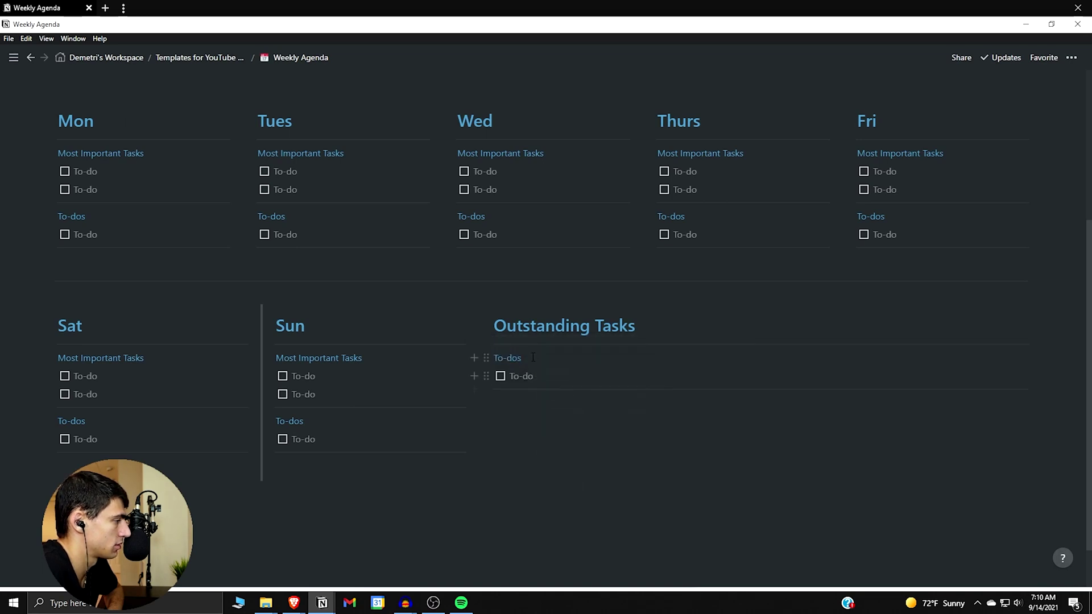
right_click(532, 357)
left_click(543, 391)
Step: Move the last divider out of the Outstanding Tasks column to span the full page width beneath the Sat/Sun row
left_click(538, 371)
right_click(537, 371)
key("Escape")
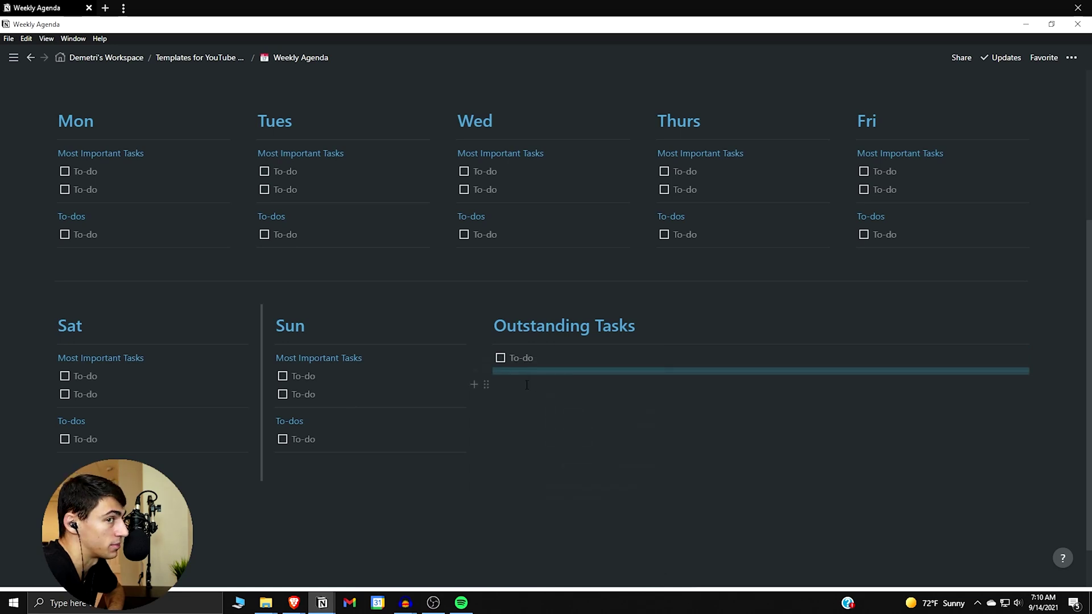
left_click_drag(488, 371, 484, 476)
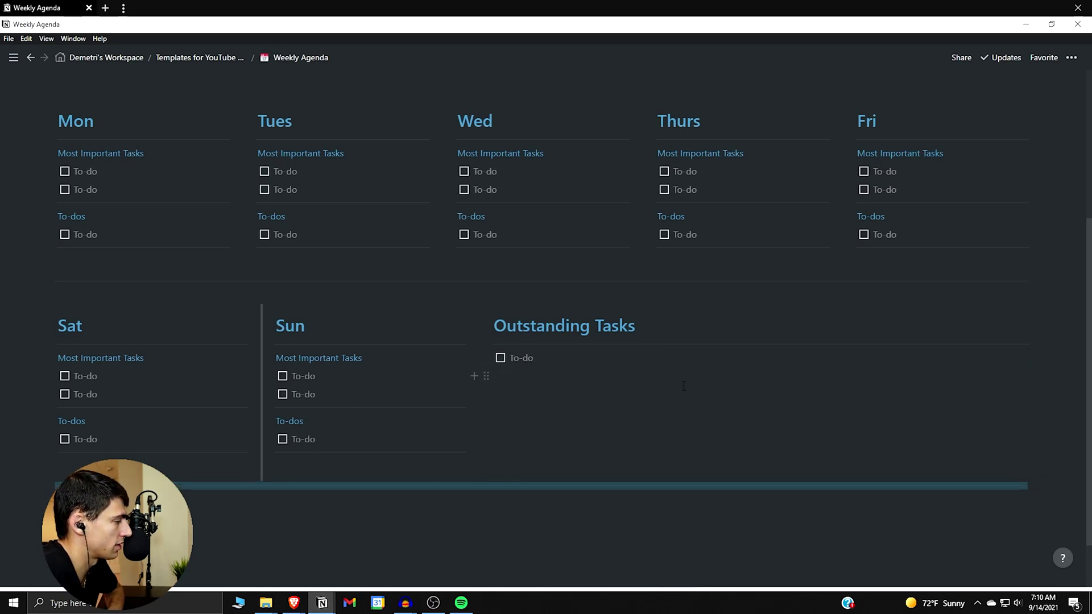
scroll(682, 382, "down", 1)
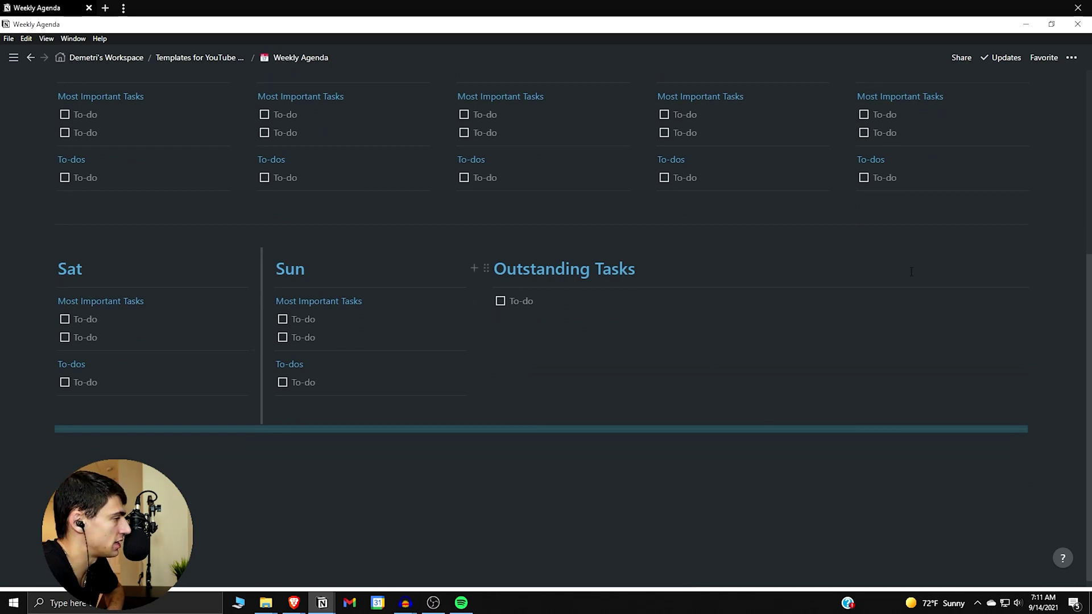
Step: Add empty lines under the lowest divider and arrange them as two side-by-side columns
left_click_drag(1029, 264, 825, 310)
left_click(178, 469)
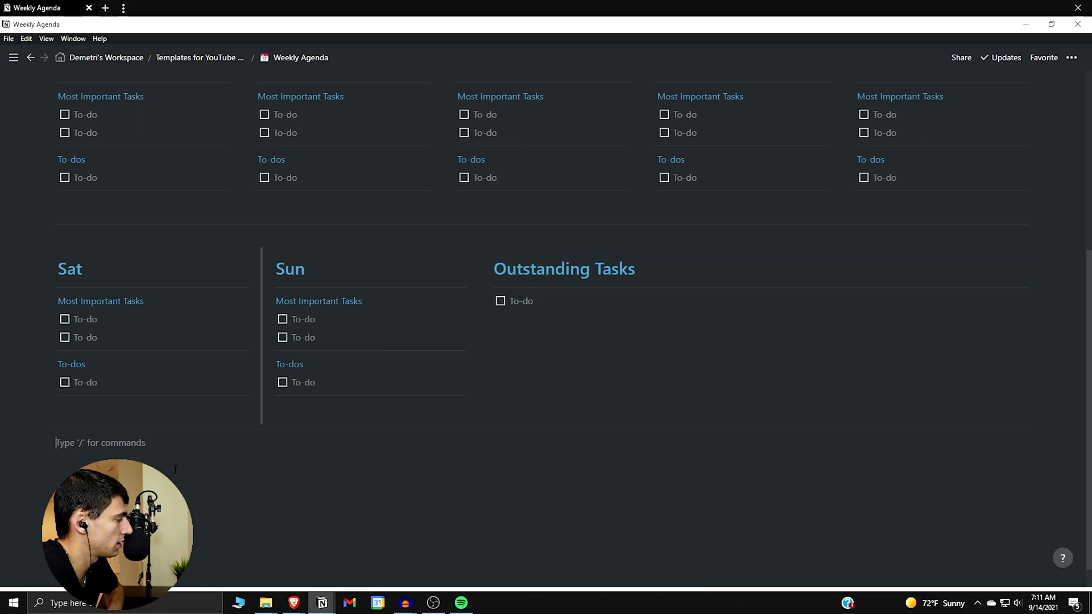
left_click_drag(76, 467, 1013, 450)
left_click_drag(44, 461, 1039, 441)
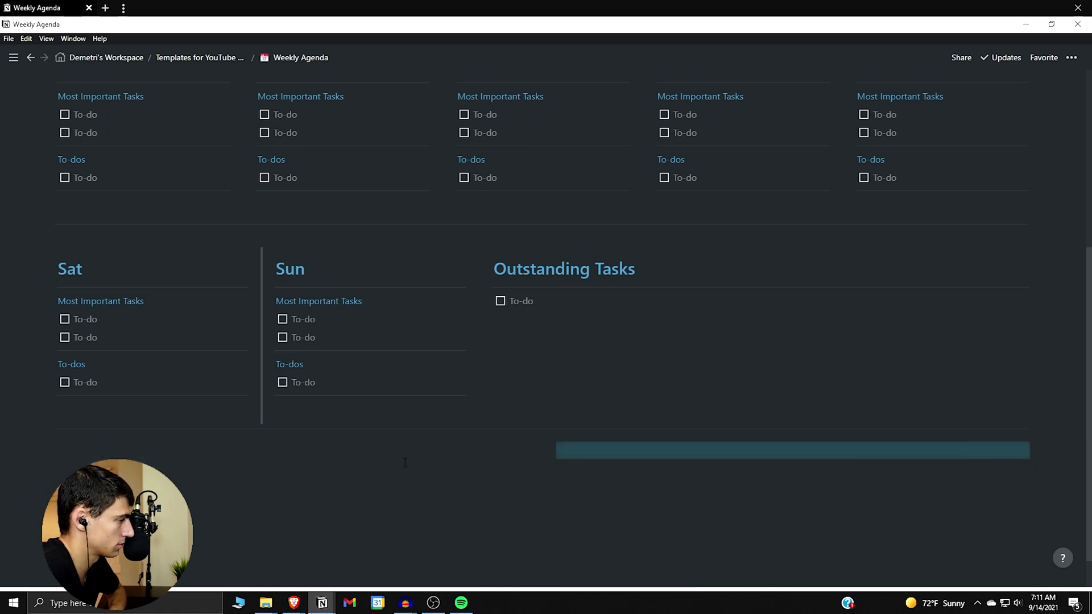
left_click(380, 457)
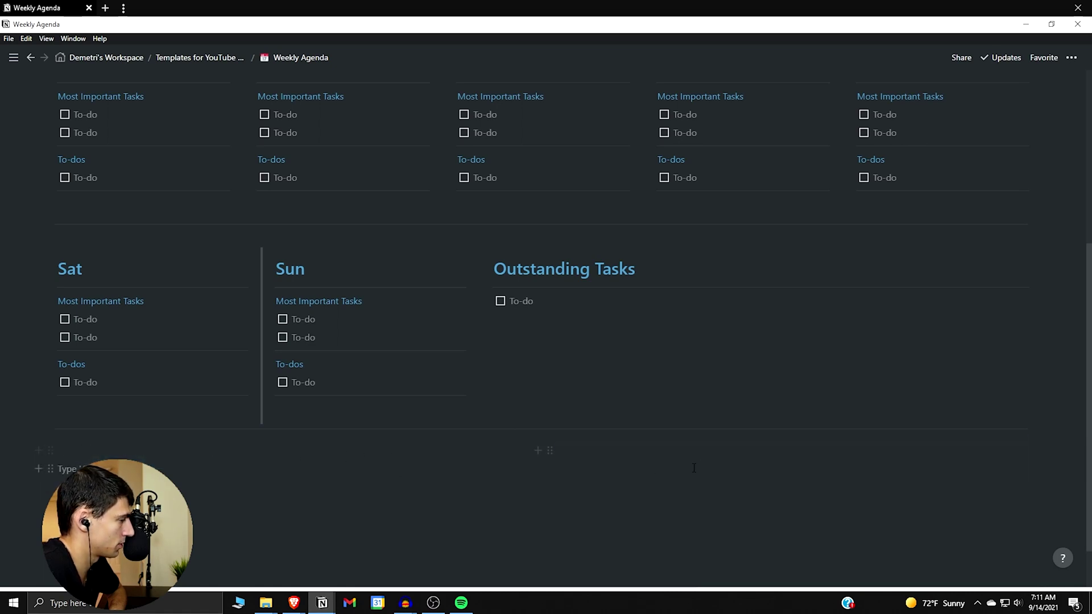
key("Return")
scroll(294, 473, "down", 1)
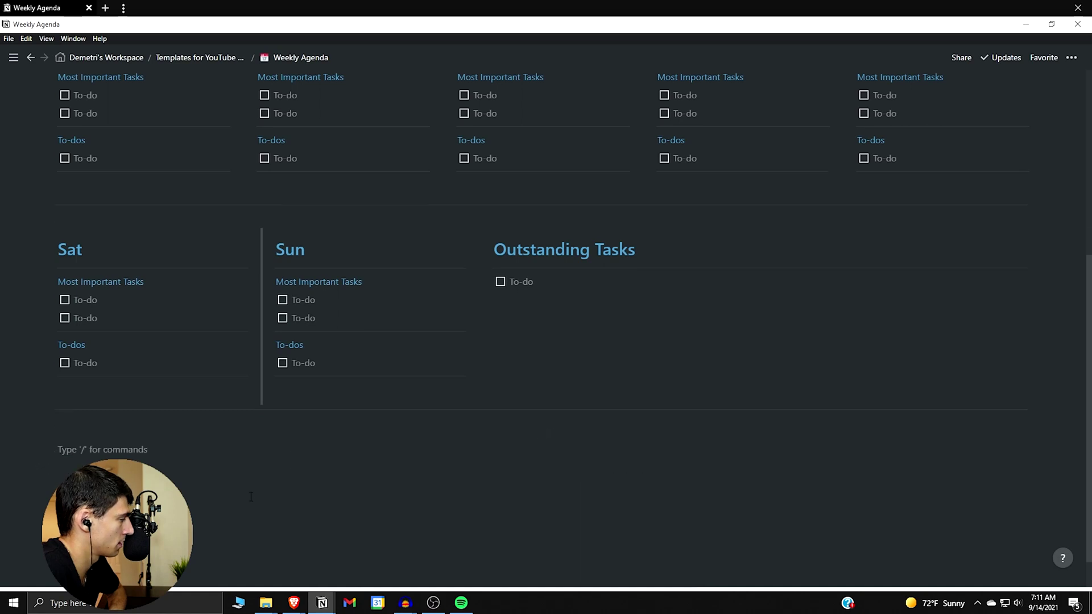
Step: Duplicate the Outstanding Tasks section twice and place one copy in each of the two columns below the lowest divider
left_click_drag(667, 275, 573, 212)
key("ctrl+d")
left_click_drag(484, 300, 229, 418)
key("ctrl+d")
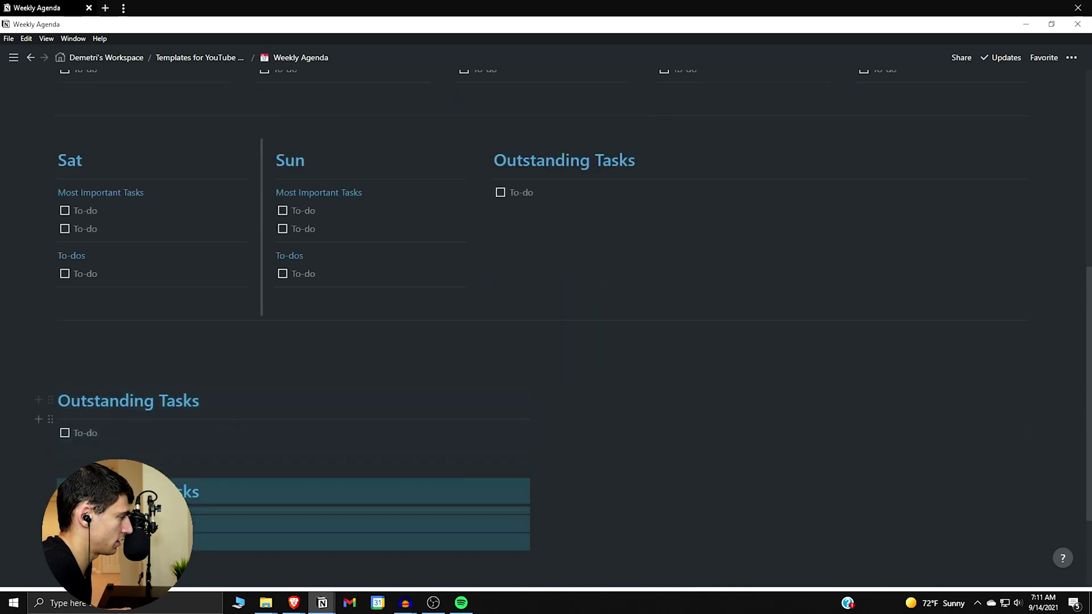
left_click_drag(50, 490, 658, 375)
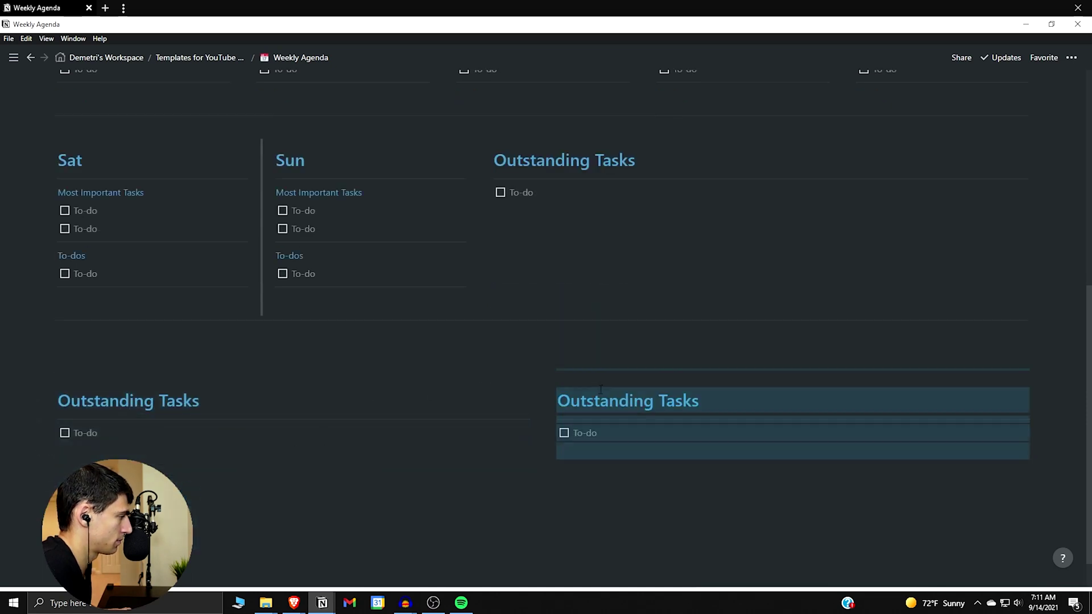
Step: Delete the empty lines above both copied Outstanding Tasks sections so they align directly under the divider
key("BackSpace")
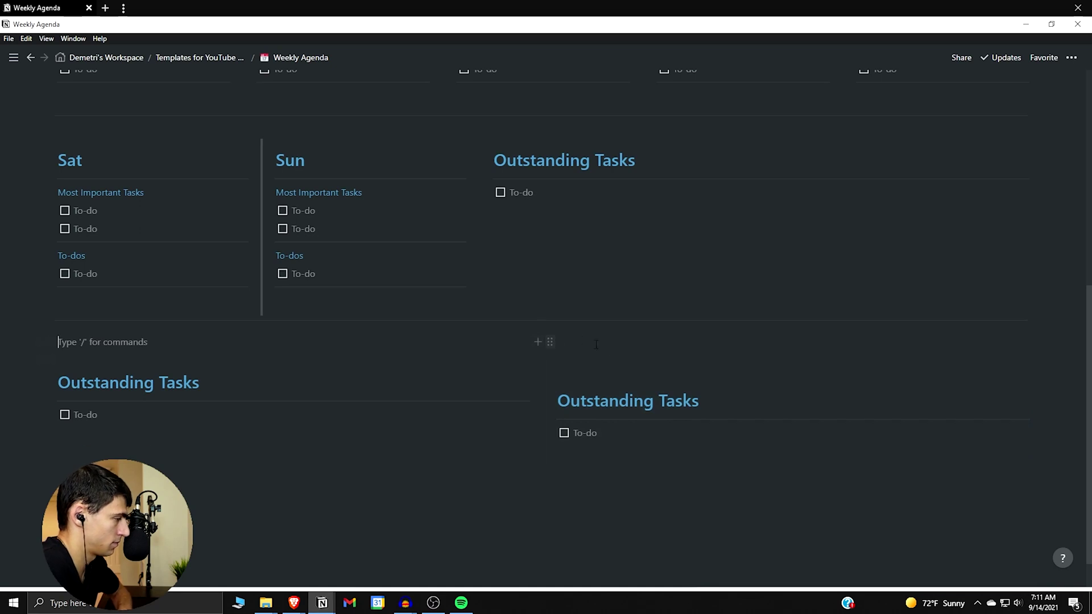
left_click(596, 343)
key("BackSpace")
left_click(577, 336)
left_click(309, 343)
key("BackSpace")
left_click(675, 343)
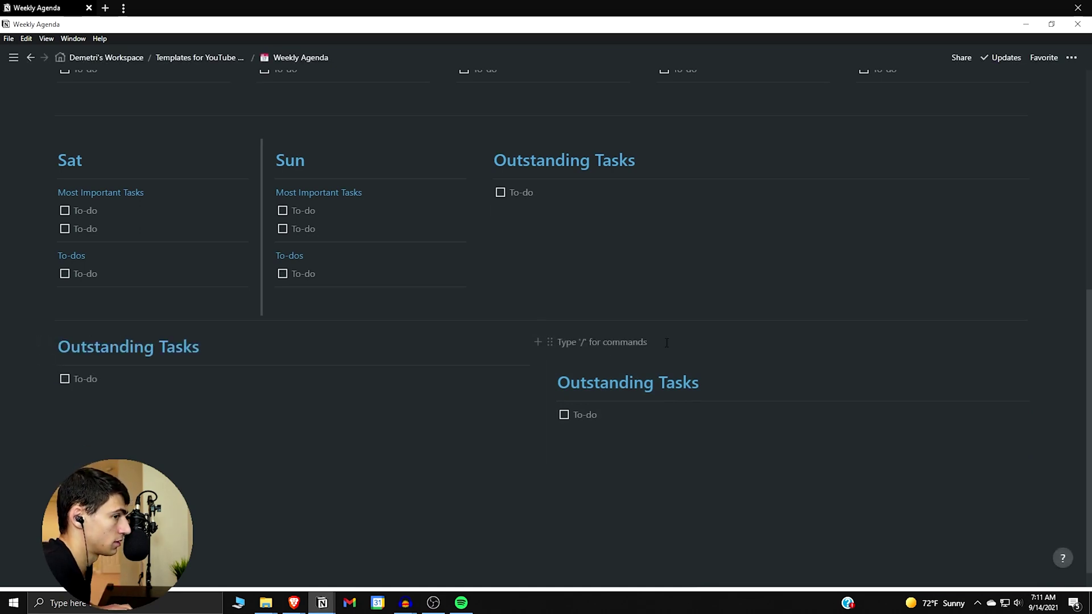
key("BackSpace")
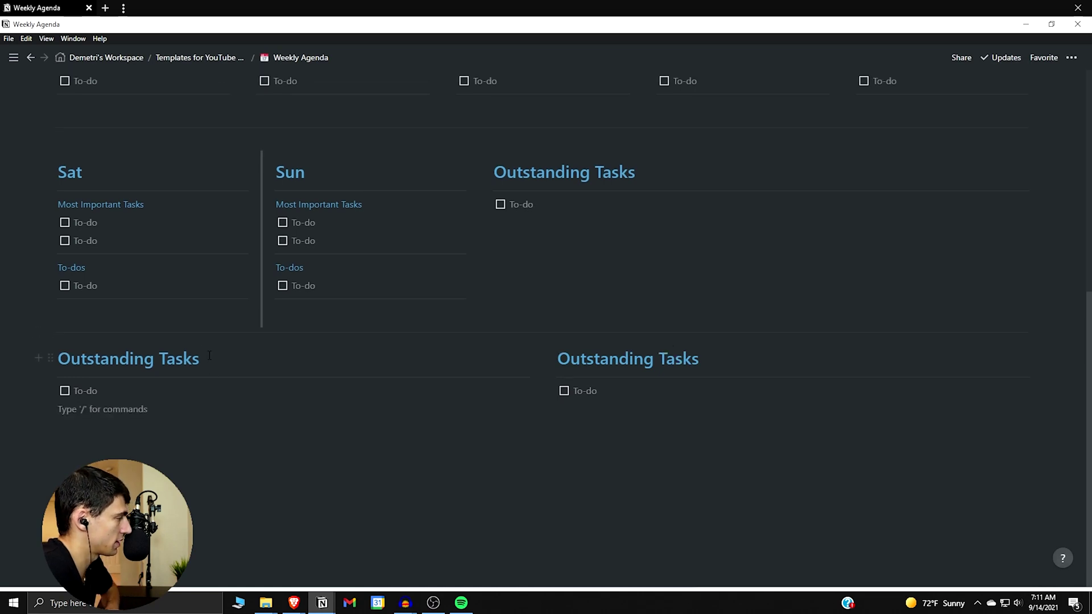
Step: Rename the first copied heading as Capture Inbox and the second one as Someday / Maybe
left_click_drag(58, 359, 208, 354)
type("Capture Inbox")
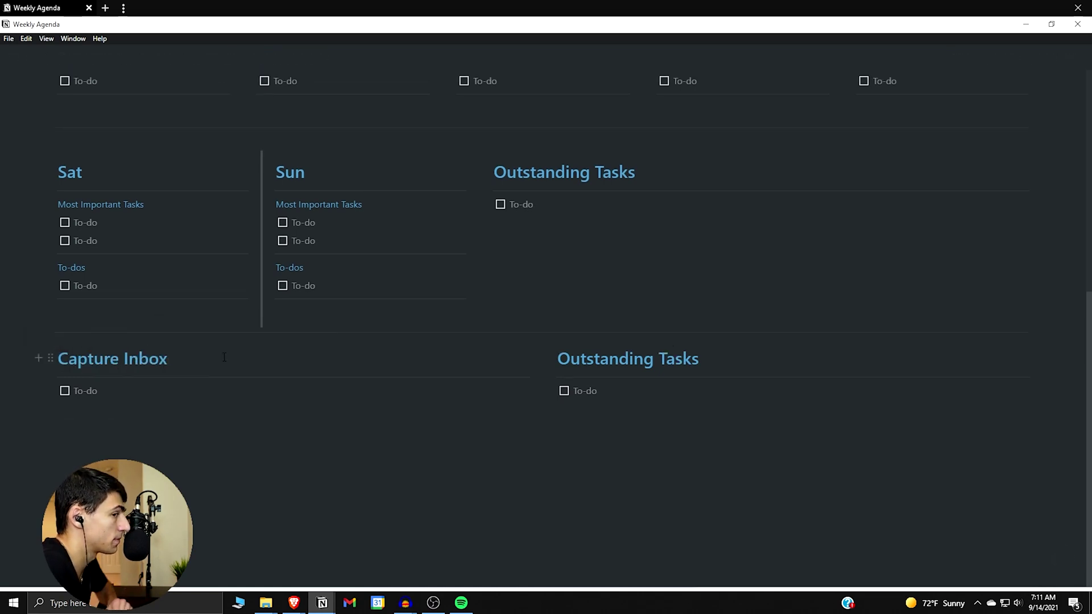
triple_click(677, 358)
type("Someday / Maybe")
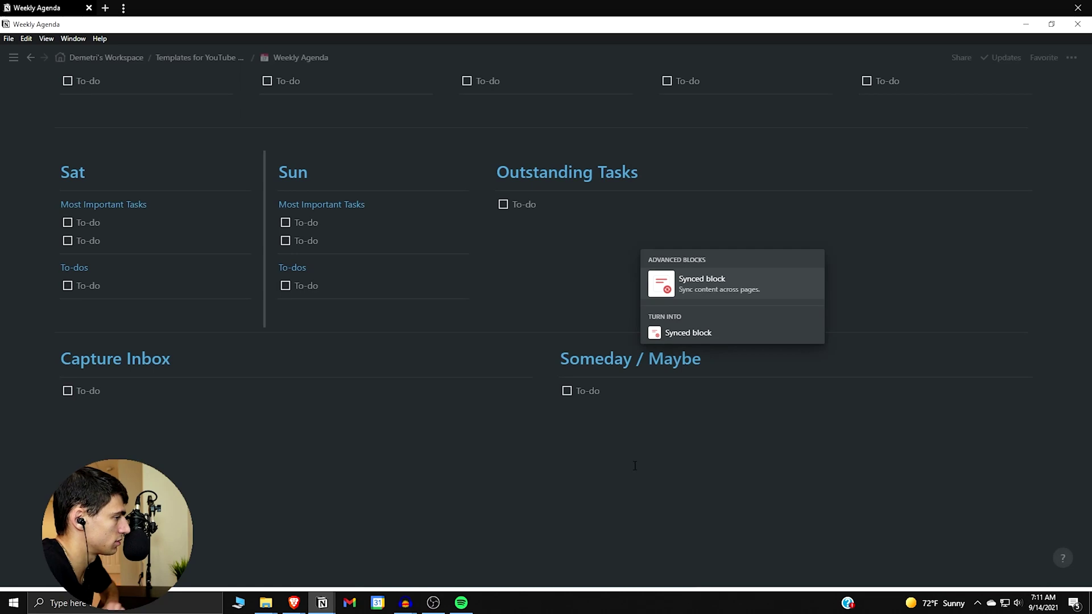
left_click(633, 556)
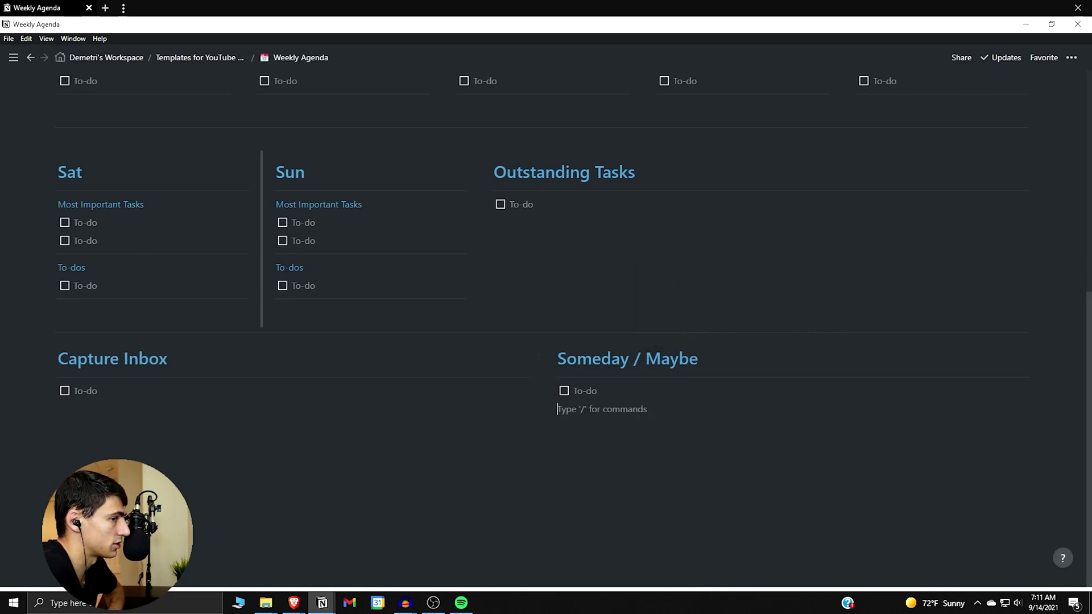
left_click(102, 409)
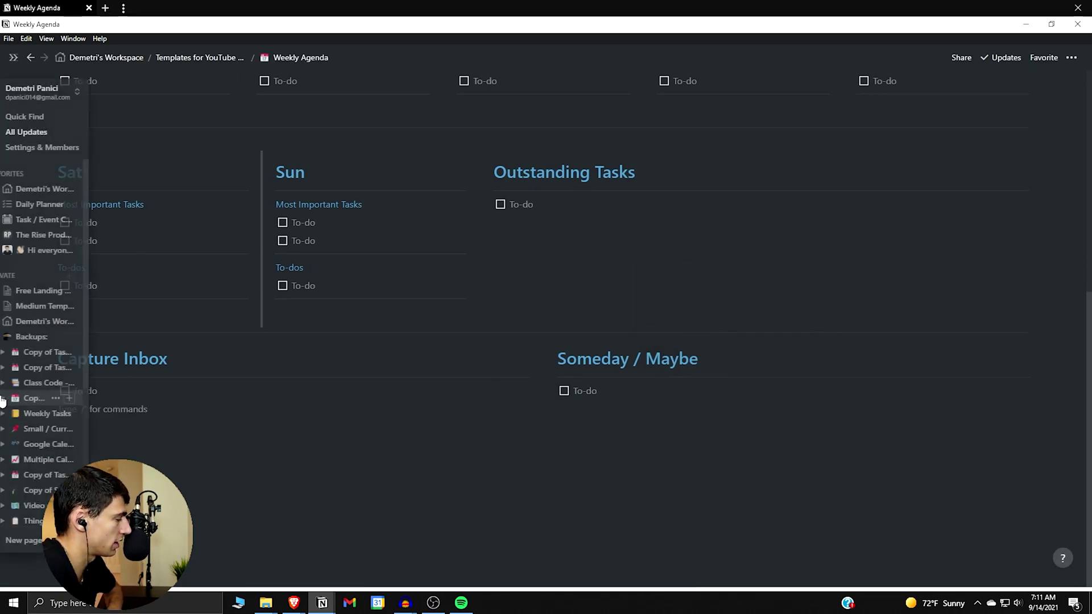
left_click_drag(52, 407, 529, 342)
Step: Start a slash command on the empty line beneath the Weekly Agenda title
scroll(745, 440, "up", 7)
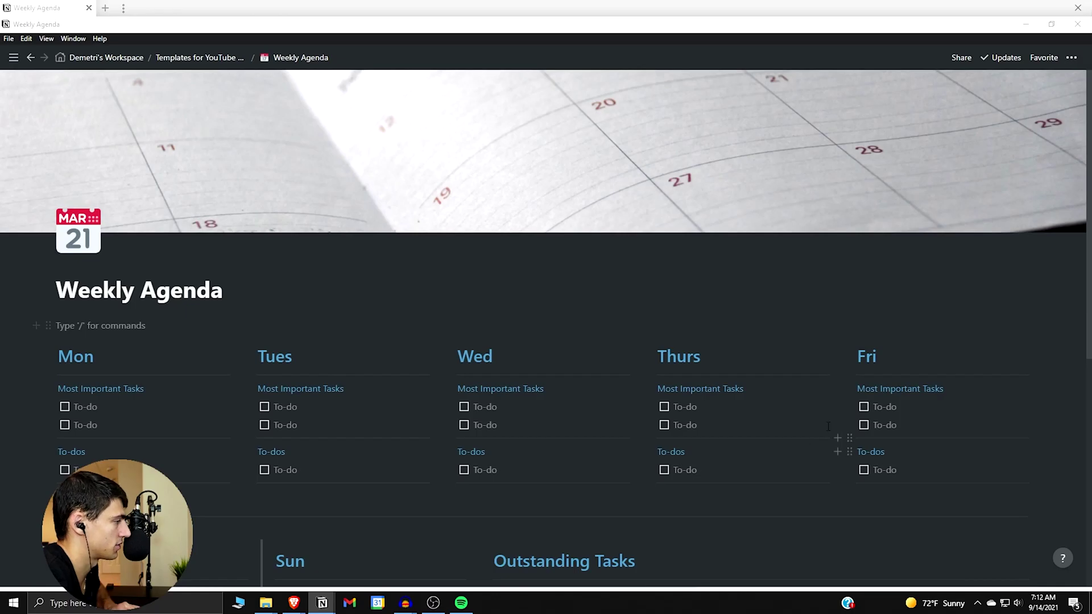
scroll(906, 368, "down", 1)
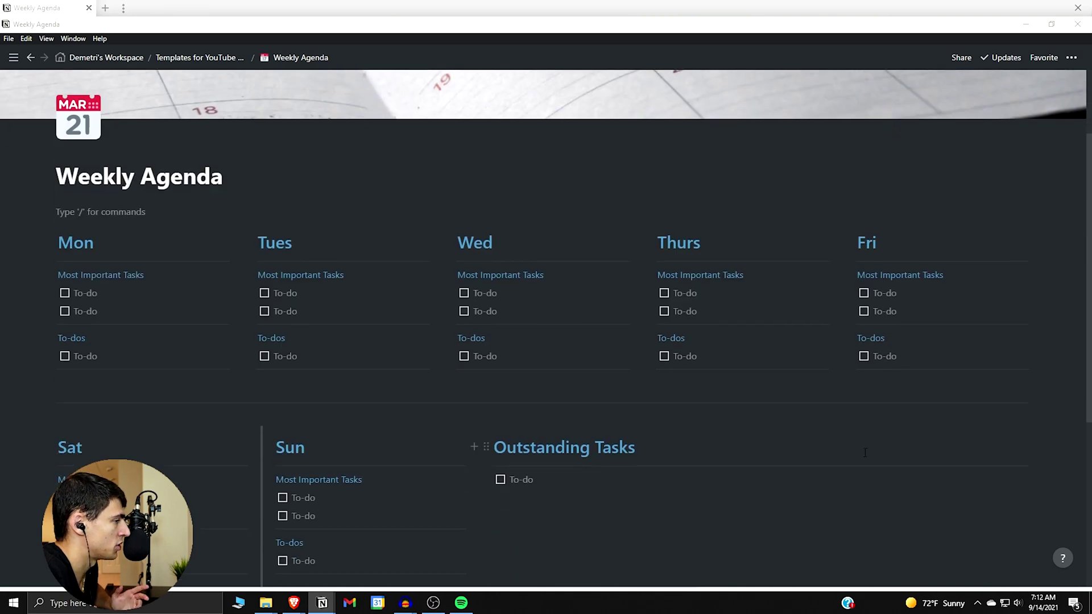
left_click(283, 212)
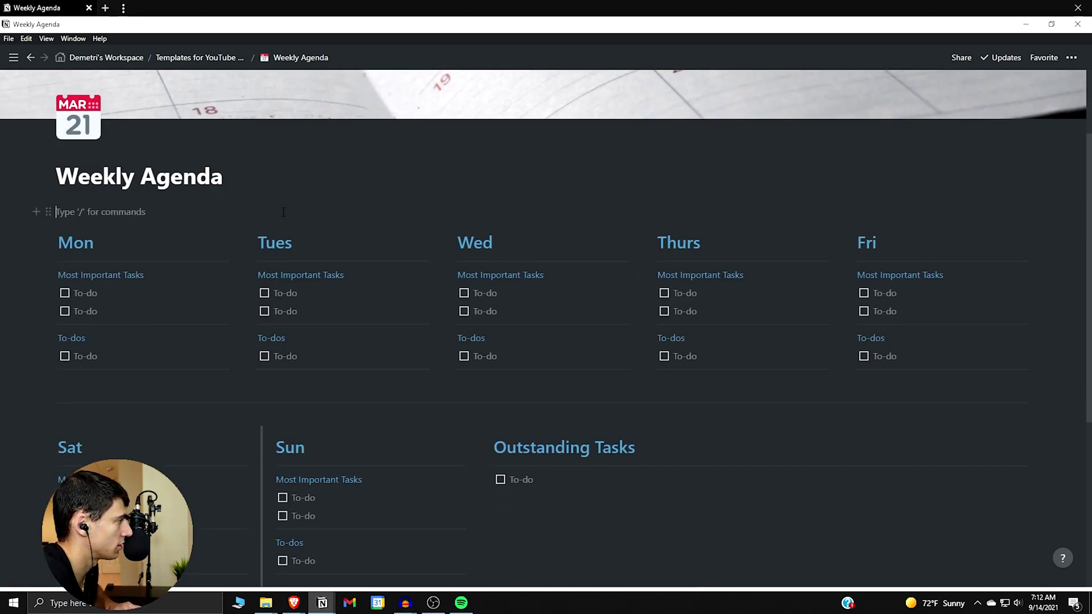
type("/")
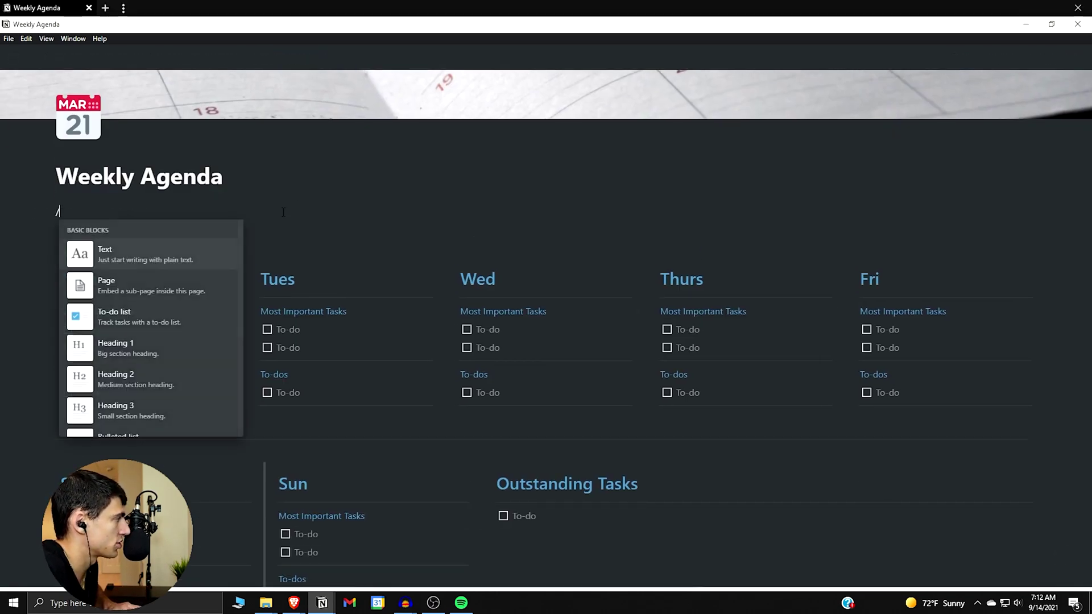
type("list")
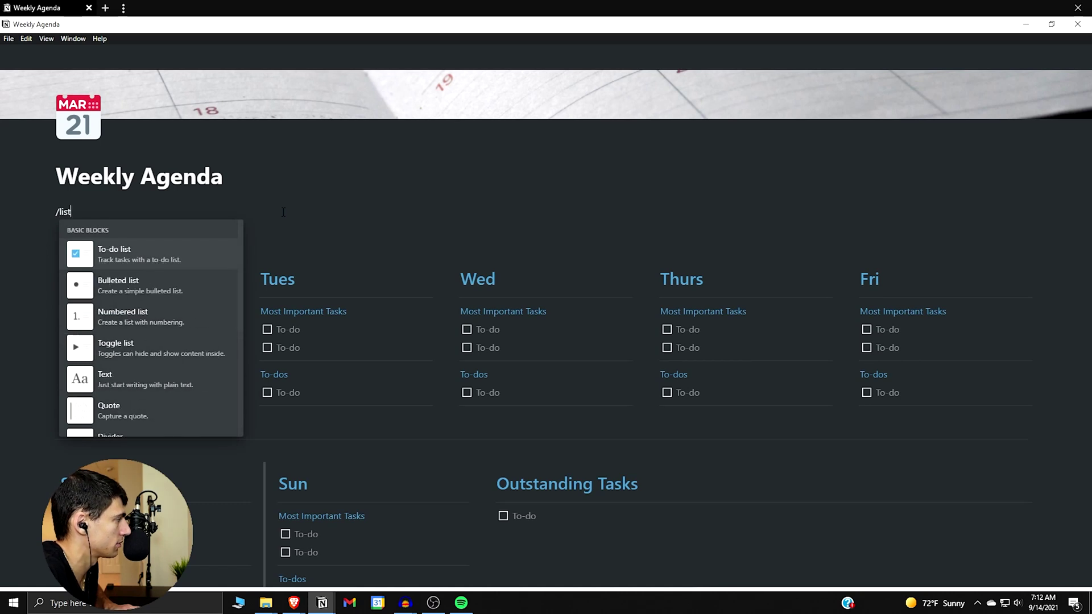
key("Down")
key("Down")
key("Down")
key("Down")
key("Up")
key("Up")
key("Up")
key("Up")
key("BackSpace")
key("BackSpace")
key("BackSpace")
key("BackSpace")
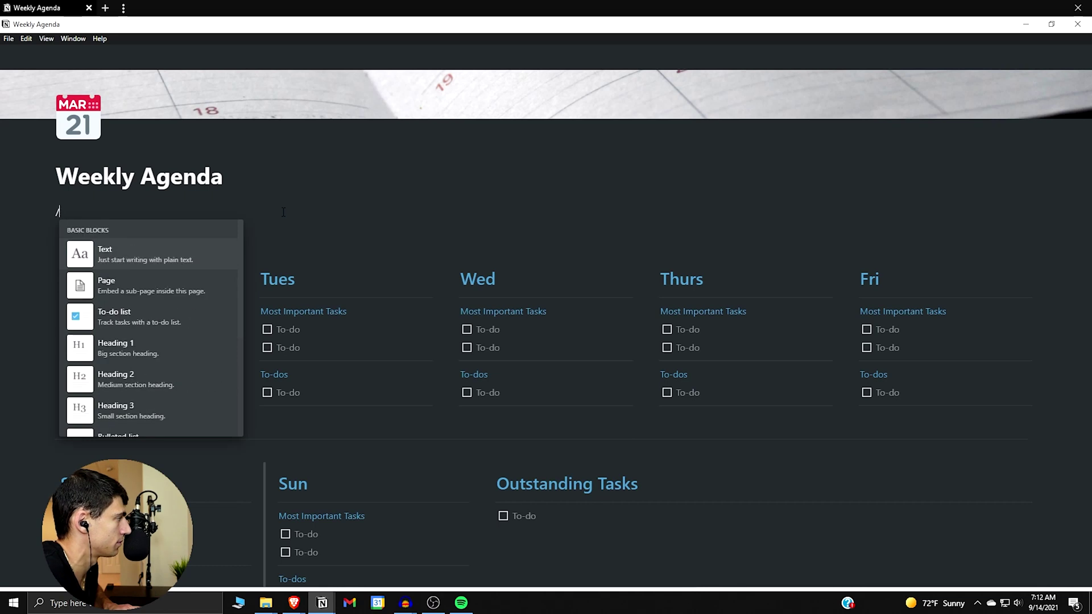
Step: Insert an inline list database above the weekday columns and title it Notes Database
type("inline list")
key("Return")
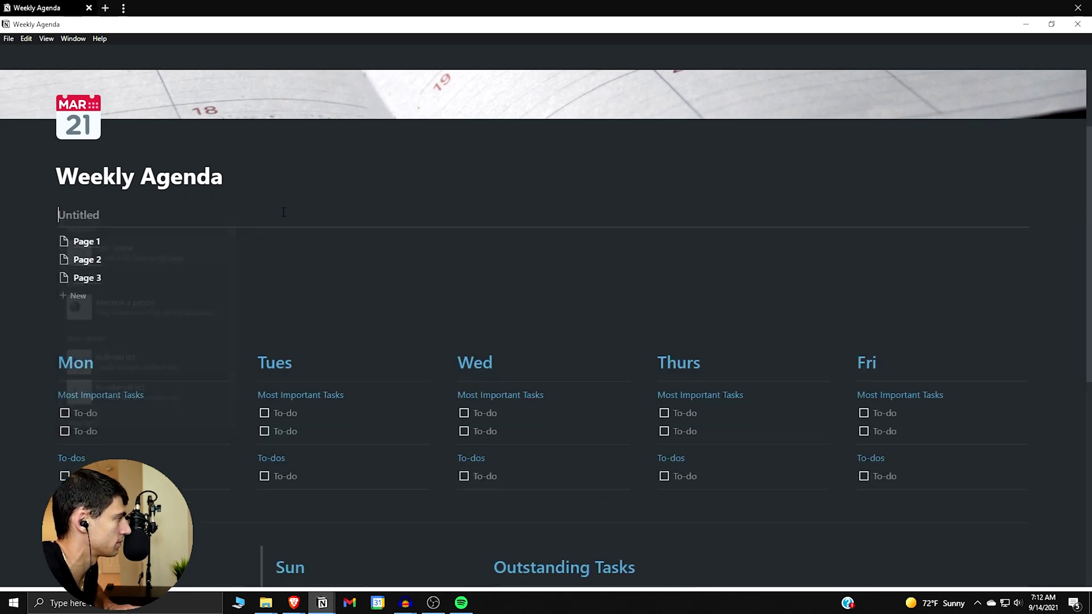
left_click(85, 215)
type("Notes Database")
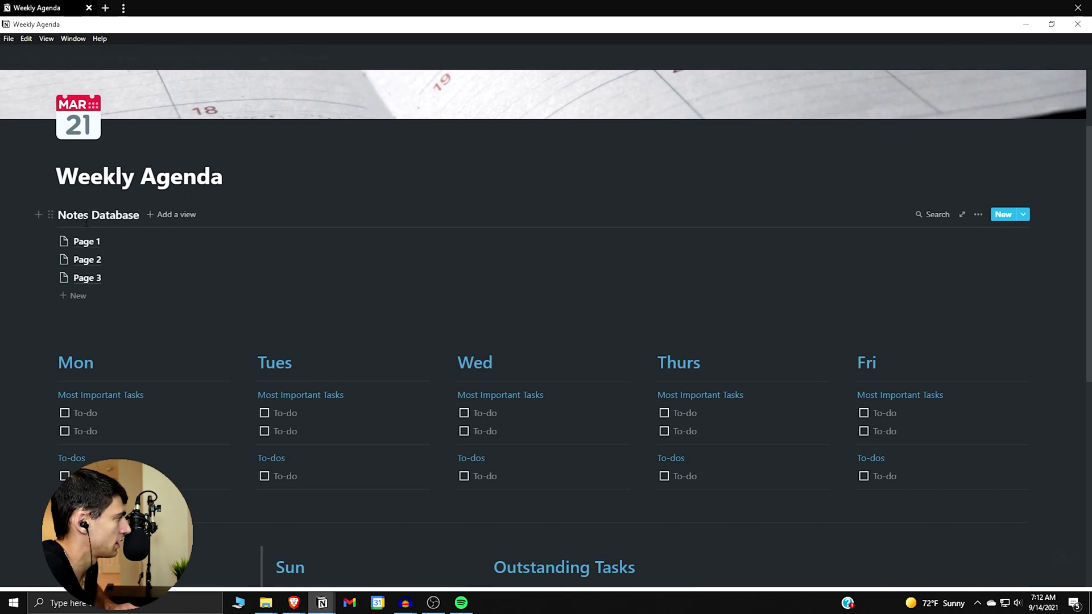
Step: Open Page 1 of the Notes Database and add a Select property named Mood
left_click(120, 241)
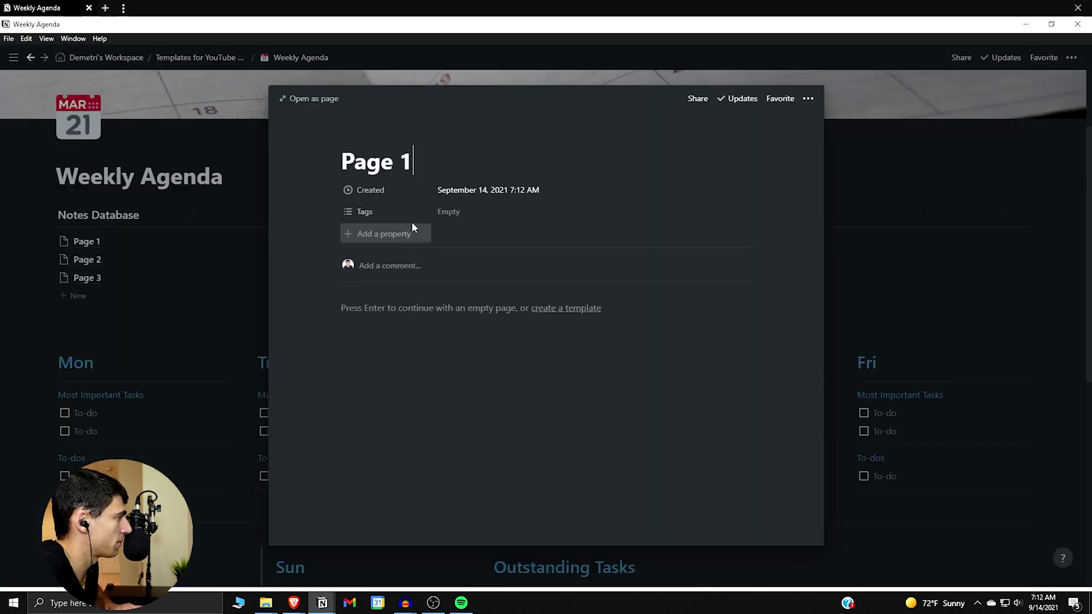
left_click(372, 233)
mouse_move(441, 297)
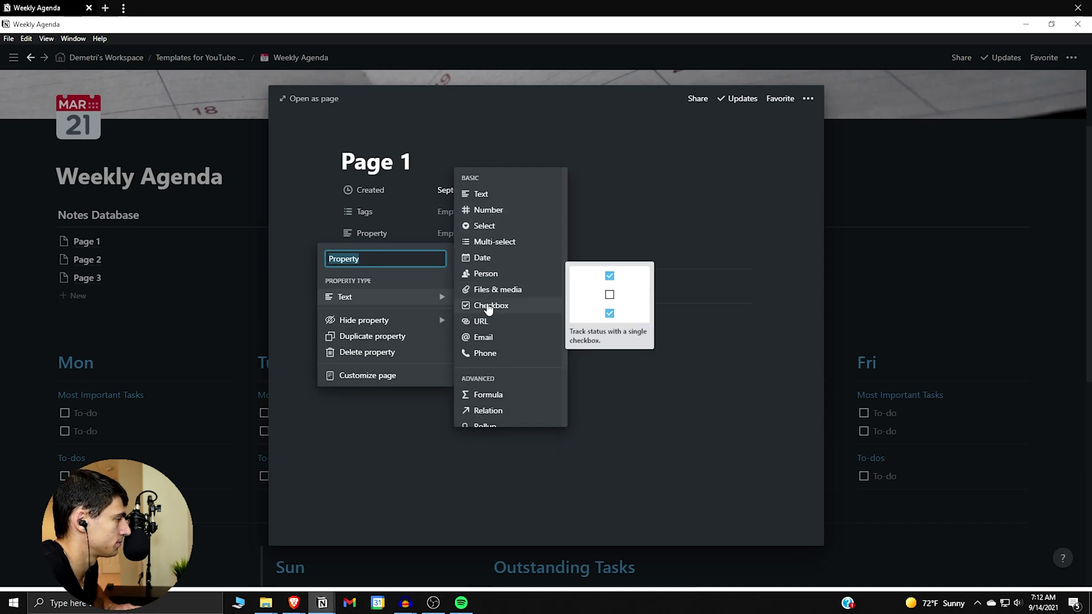
left_click(495, 226)
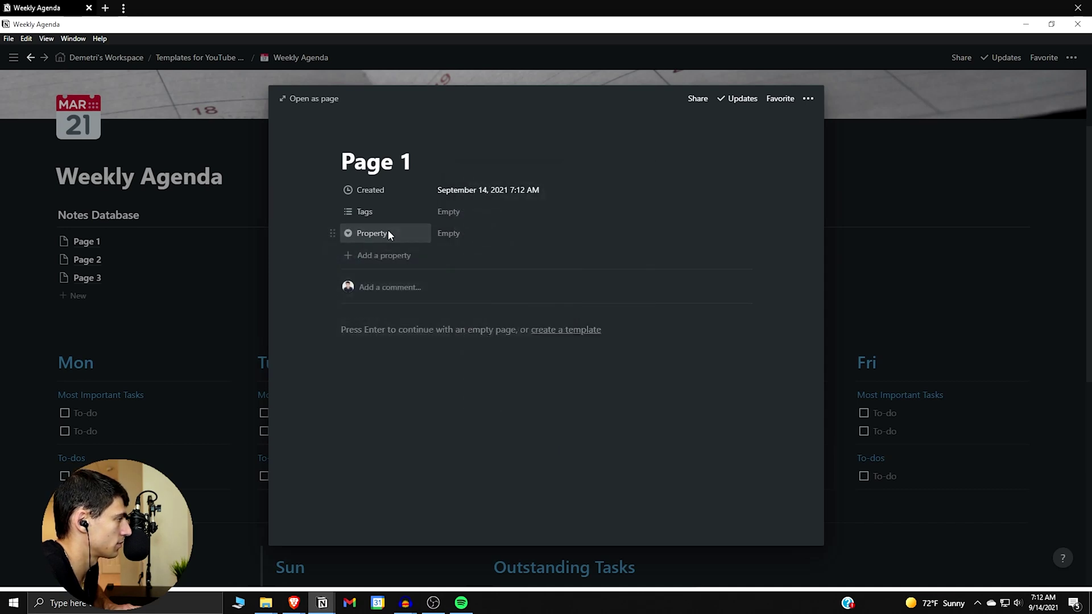
left_click(389, 232)
type("Mood")
key("Return")
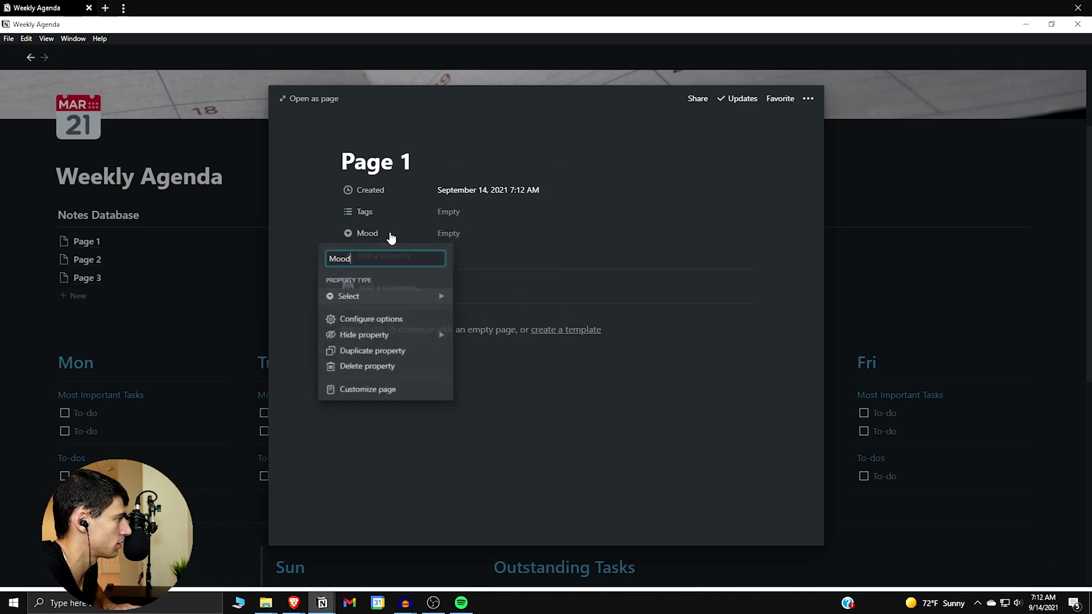
Step: Move the Mood property above Created and change the Created property's type to Date
left_click_drag(390, 232, 395, 190)
left_click(389, 209)
mouse_move(429, 277)
left_click(503, 239)
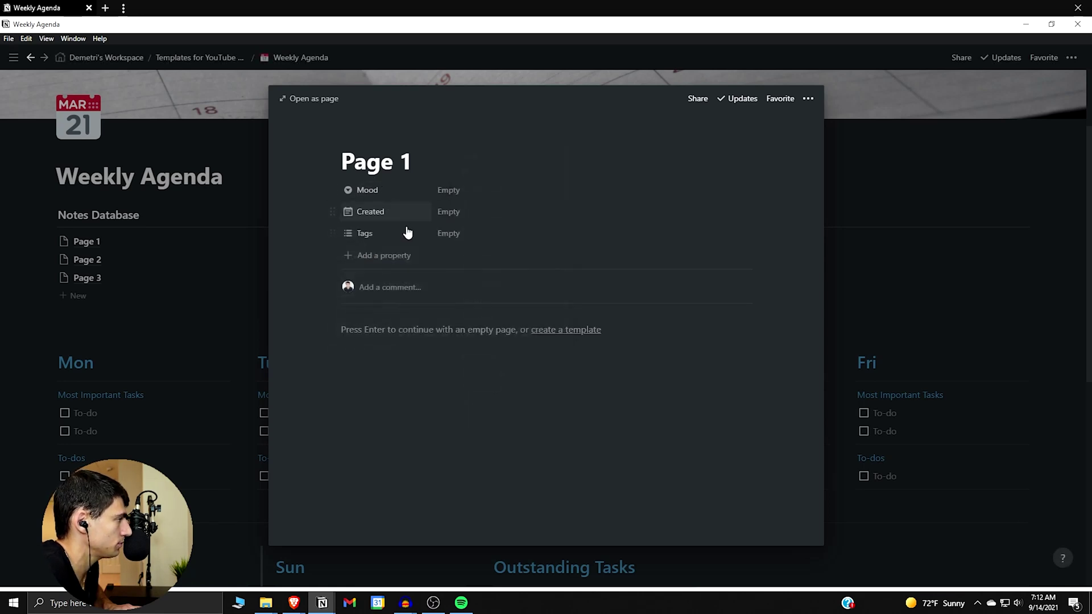
Step: Check the property type of Tags, leave it as Multi-select, and close Page 1
left_click(405, 231)
left_click(369, 227)
left_click(370, 235)
mouse_move(423, 299)
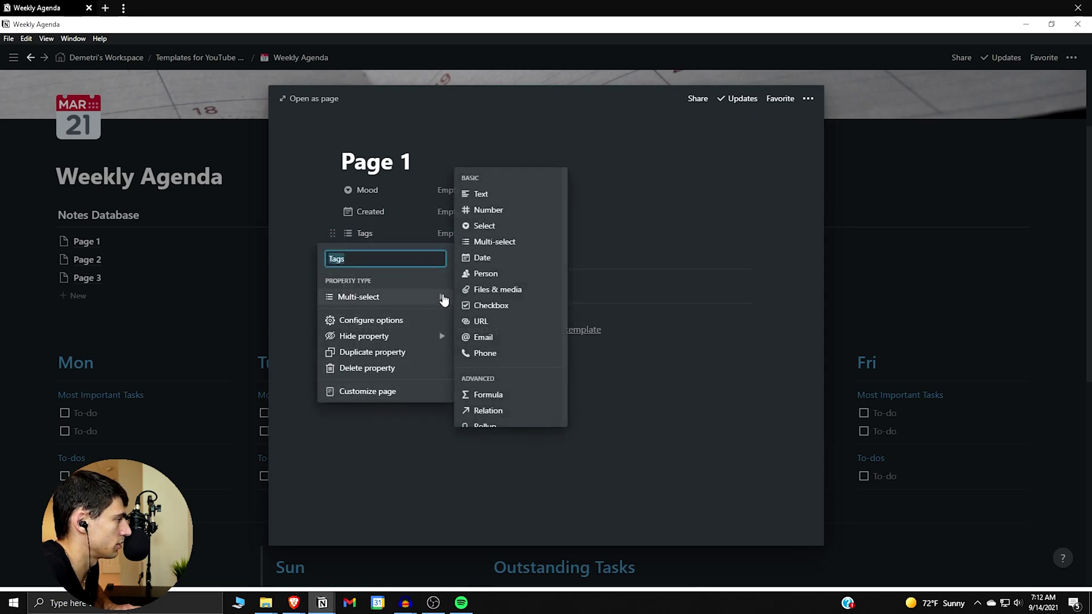
left_click(214, 251)
left_click(199, 249)
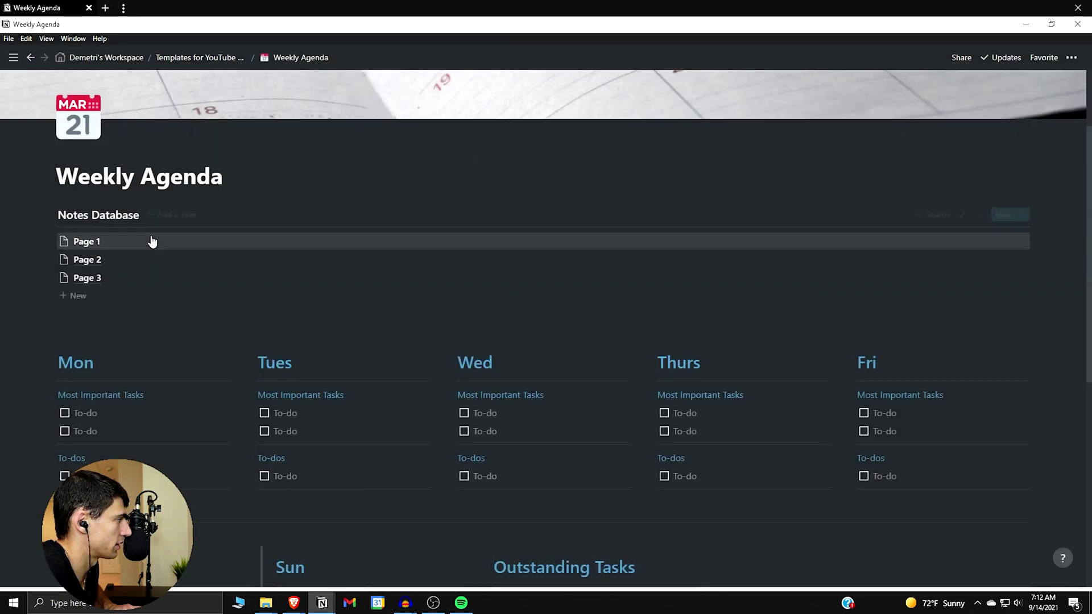
Step: Add an empty line below the Notes Database list and move it directly above the database
left_click(143, 309)
key("Return")
left_click_drag(48, 332, 969, 212)
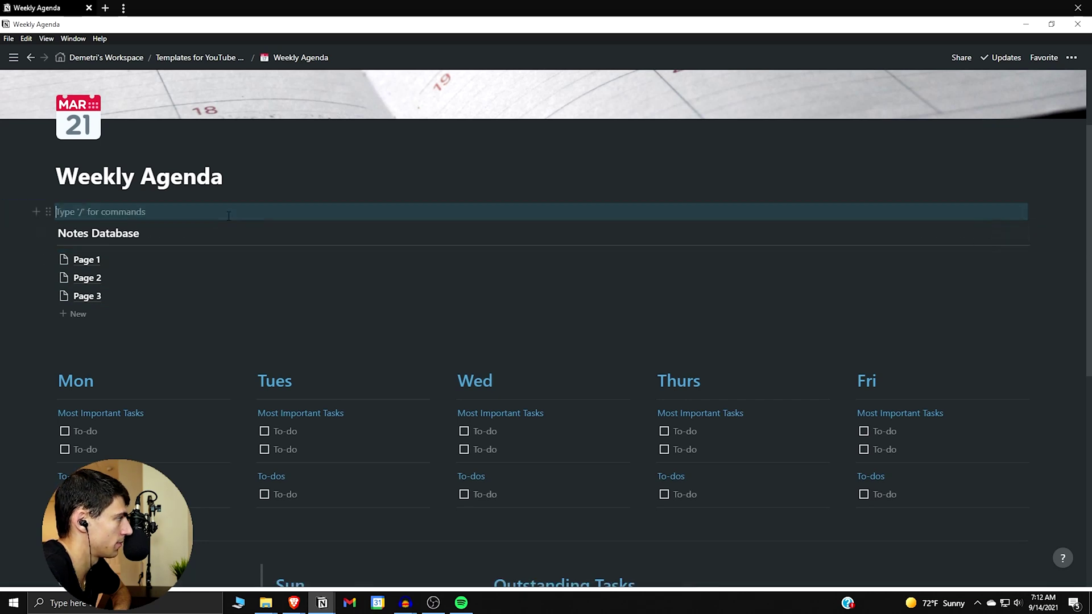
Step: Add two empty lines above the Notes Database and try to arrange them and the database in side-by-side columns
key("Return")
key("Return")
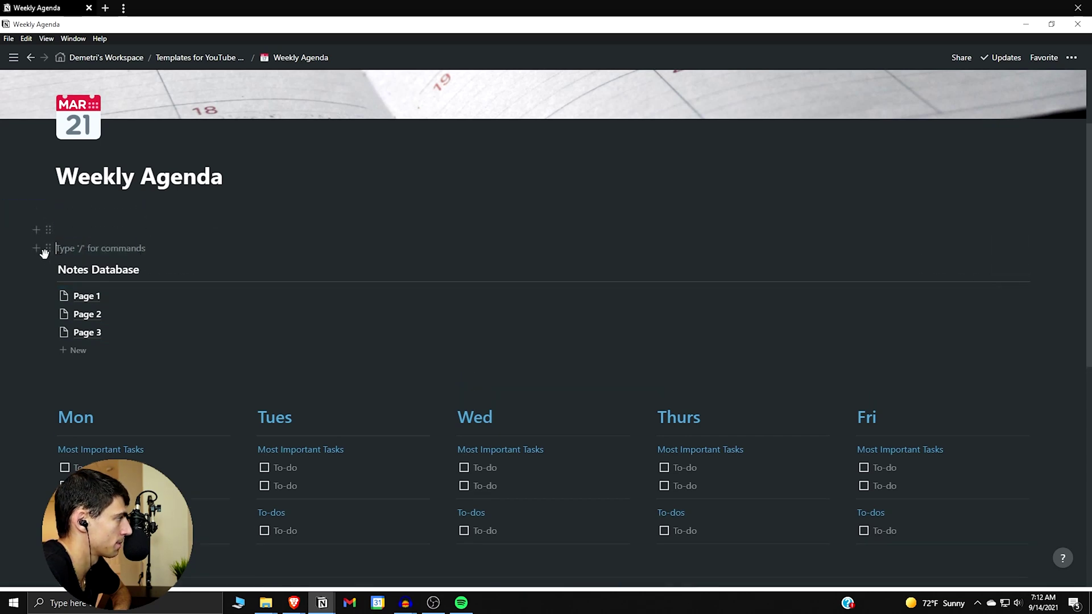
left_click_drag(124, 252, 1036, 238)
left_click(74, 237)
left_click_drag(51, 237, 1040, 233)
left_click_drag(51, 266, 720, 301)
left_click(56, 212)
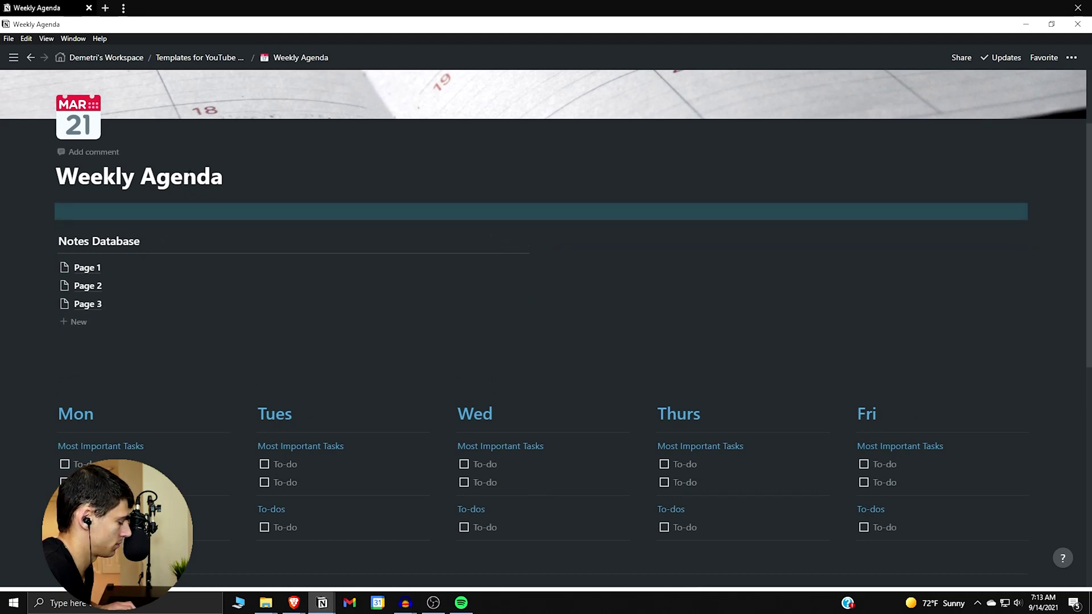
key("ctrl+z")
Step: Arrange the empty lines above the Notes Database into three columns and move the database to the start of the first column
left_click(124, 243)
left_click_drag(50, 238, 545, 239)
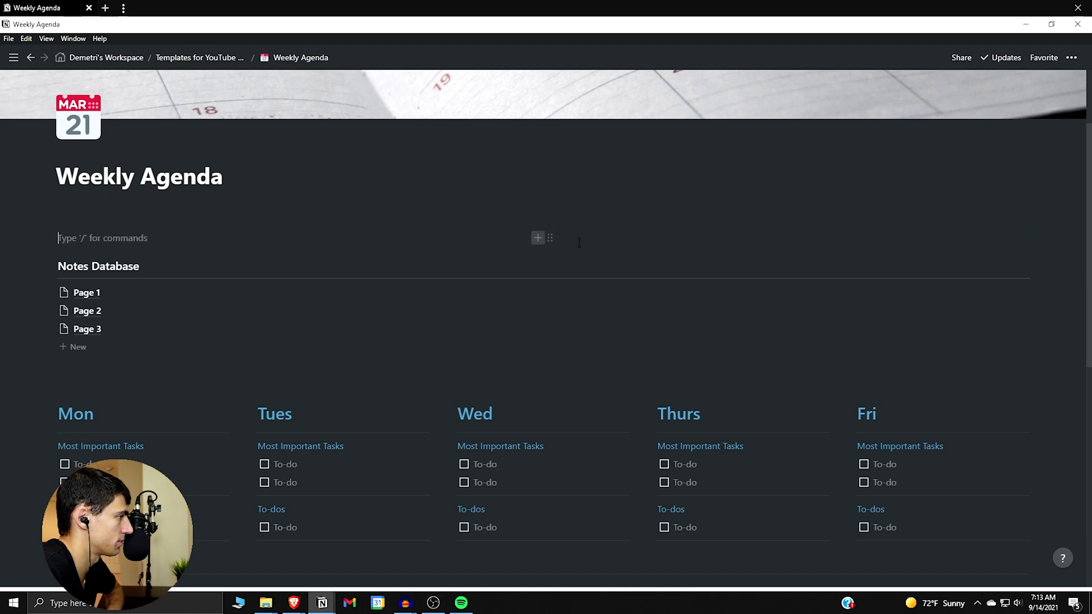
left_click(103, 213)
left_click_drag(51, 212, 713, 246)
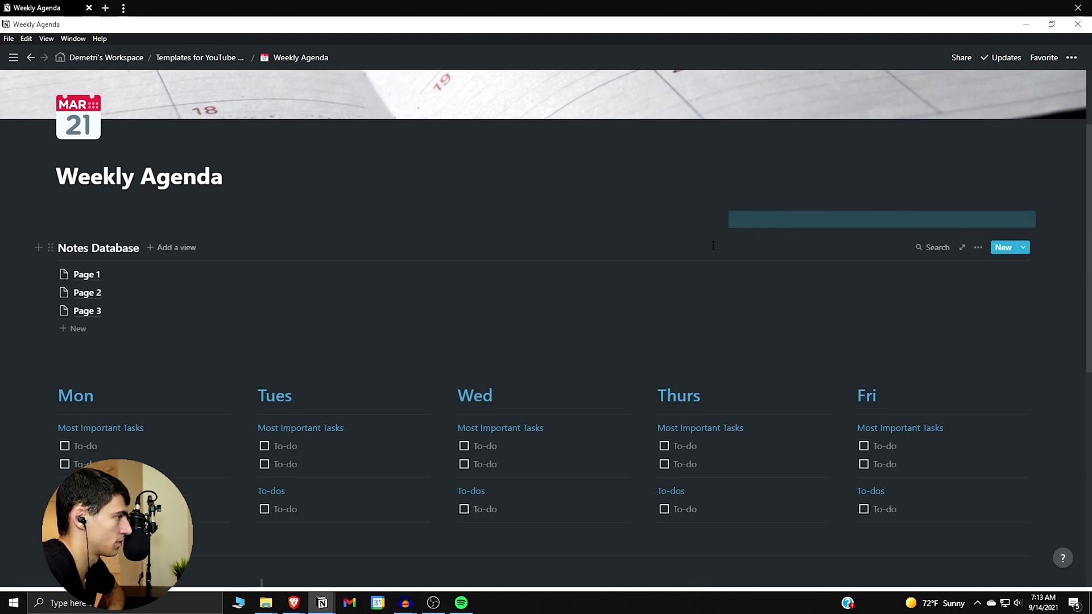
left_click_drag(51, 247, 85, 223)
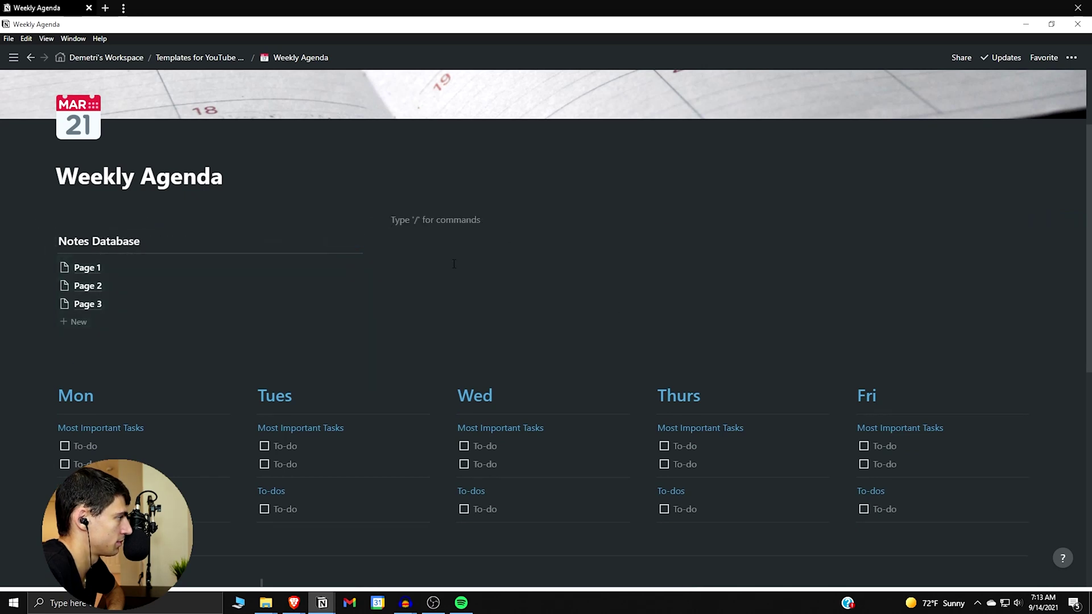
left_click_drag(49, 244, 66, 219)
Step: Insert an inline board database in the middle column beside the Notes Database and title it Daily Highlight
left_click(509, 236)
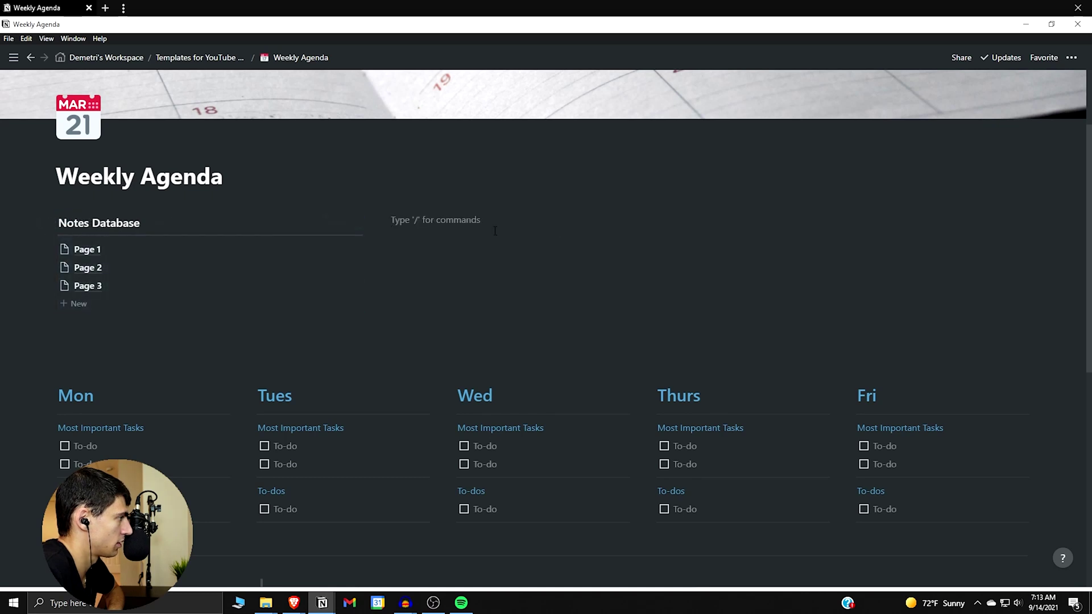
type("/board")
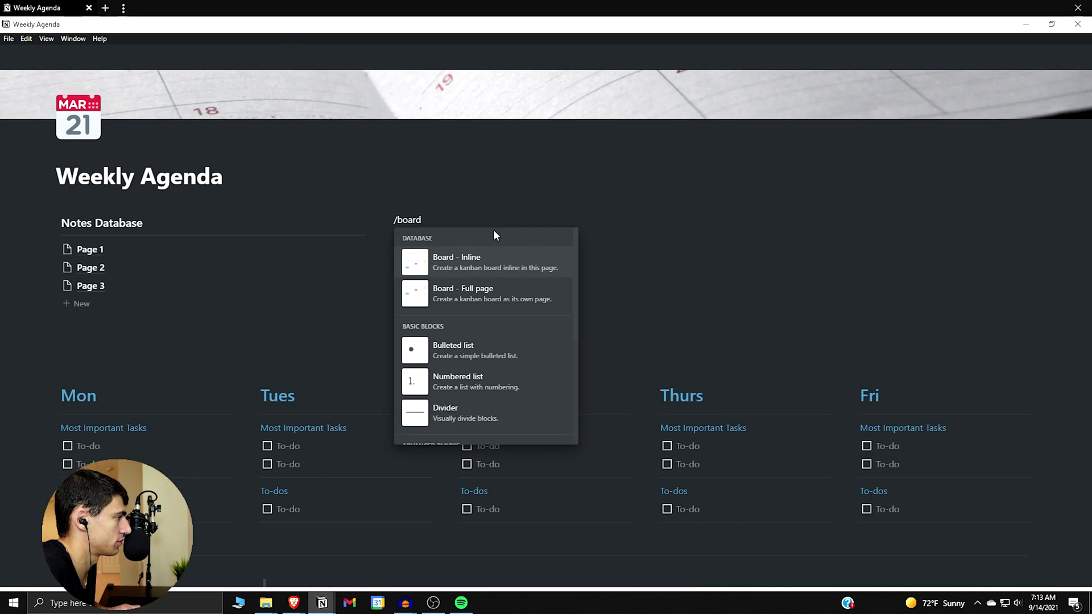
key("Return")
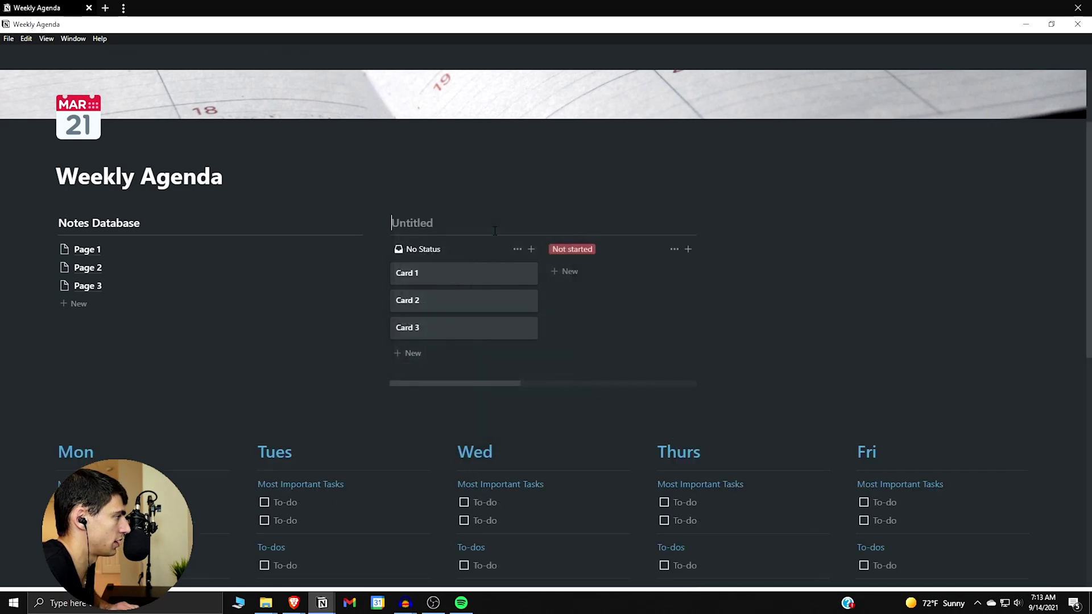
left_click(799, 232)
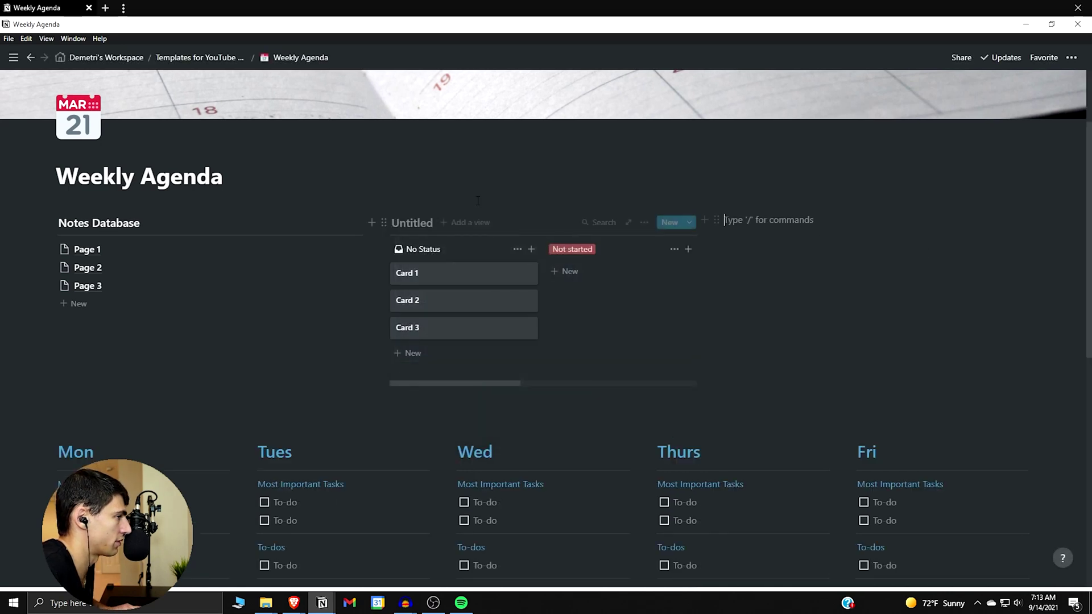
left_click(436, 232)
type("Daily Highlight")
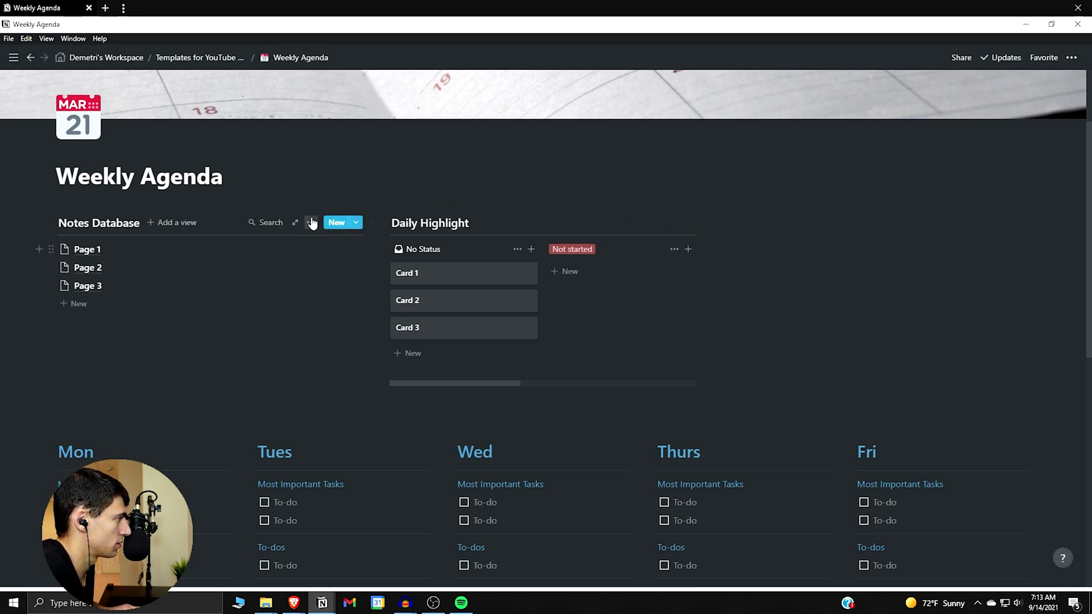
Step: Open the Notes Database as a page, set its icon to the yellow writing hand emoji, and return to Weekly Agenda
left_click(312, 222)
left_click(361, 276)
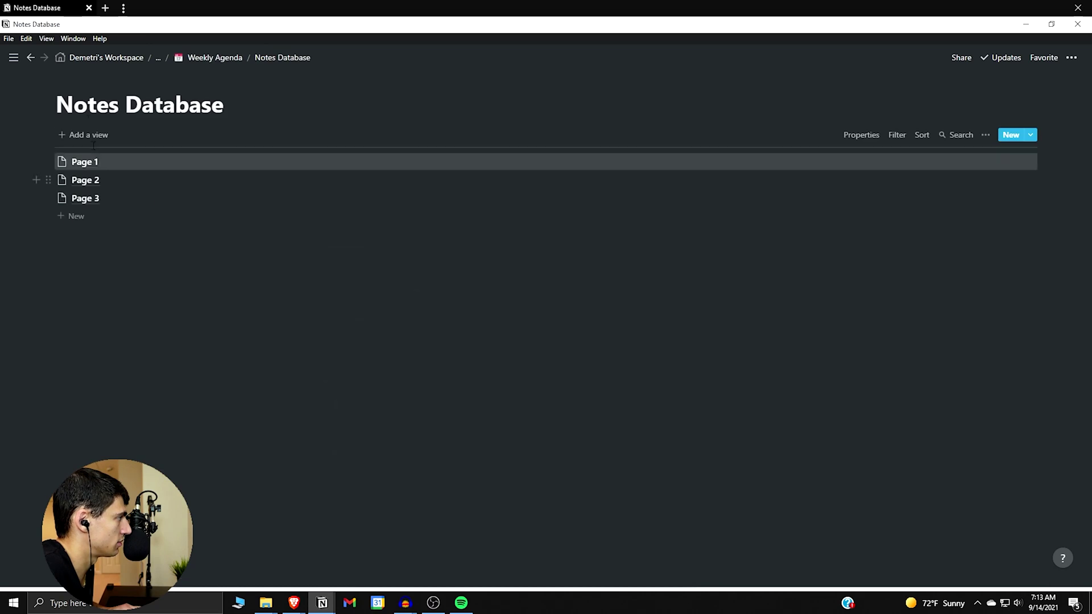
left_click(80, 80)
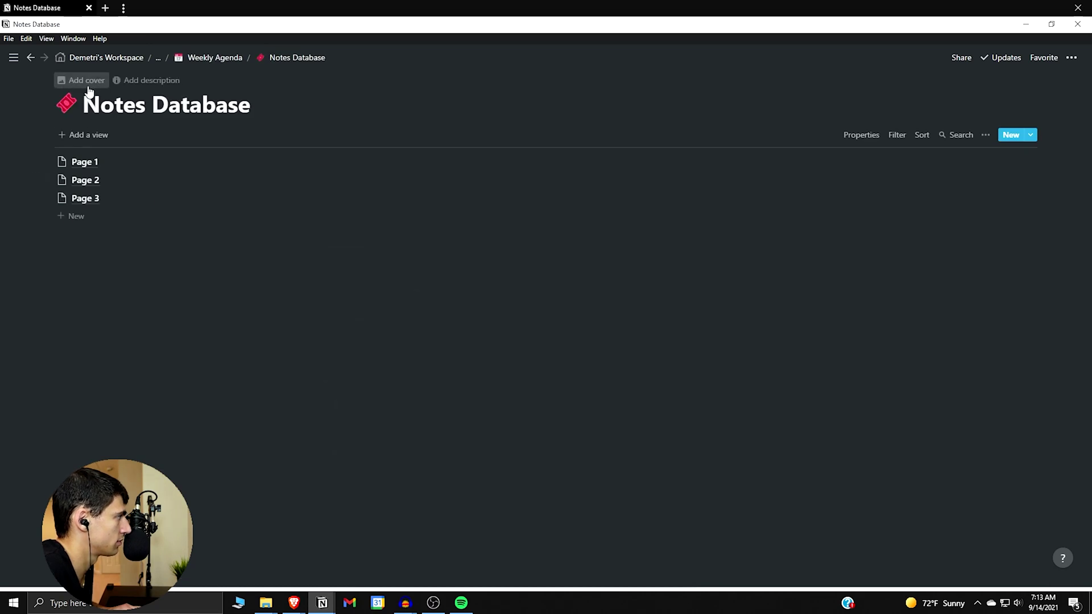
left_click(67, 102)
type("writ")
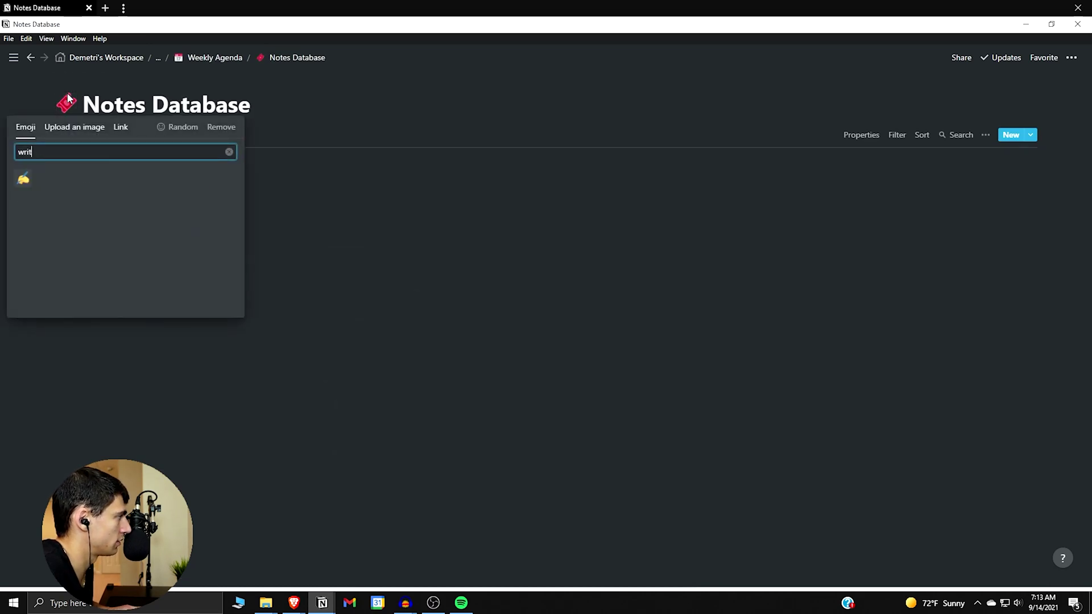
left_click(23, 178)
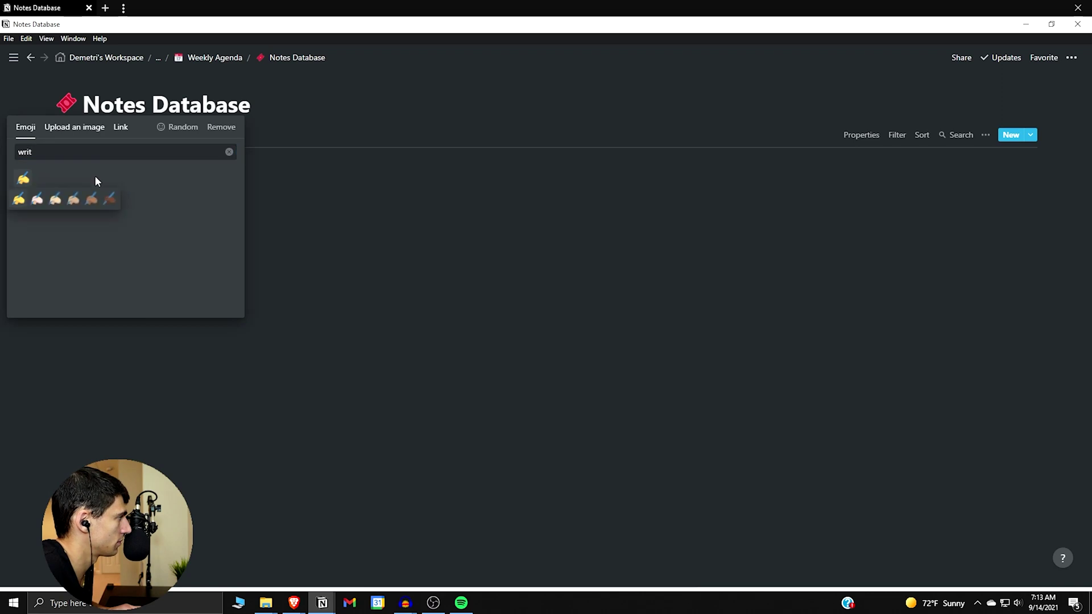
left_click(19, 198)
left_click(212, 56)
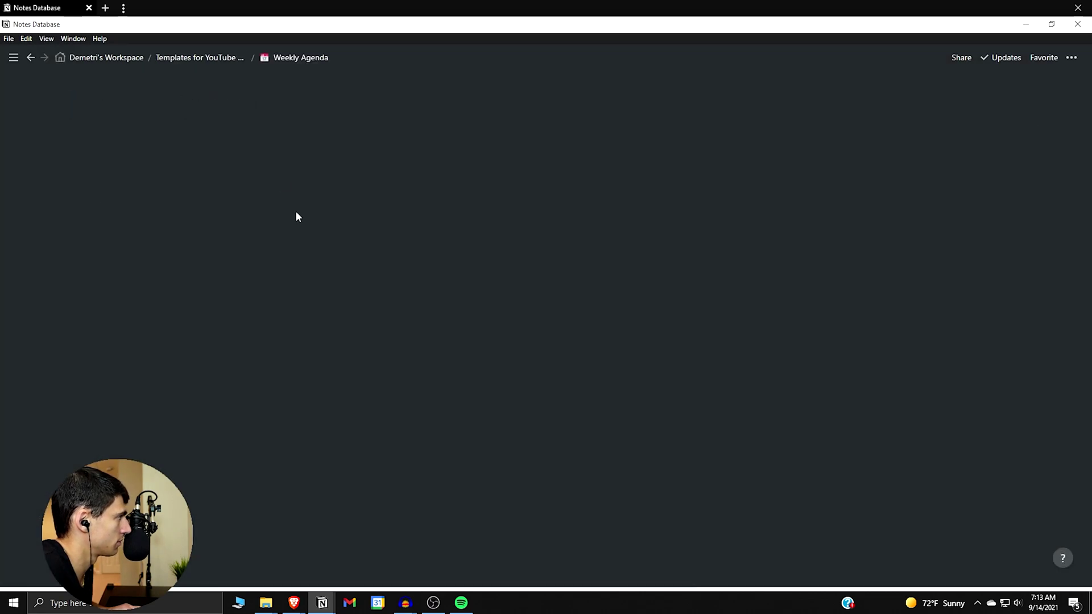
Step: Filter the Notes Database list to show only notes whose Created date is today
left_click(311, 337)
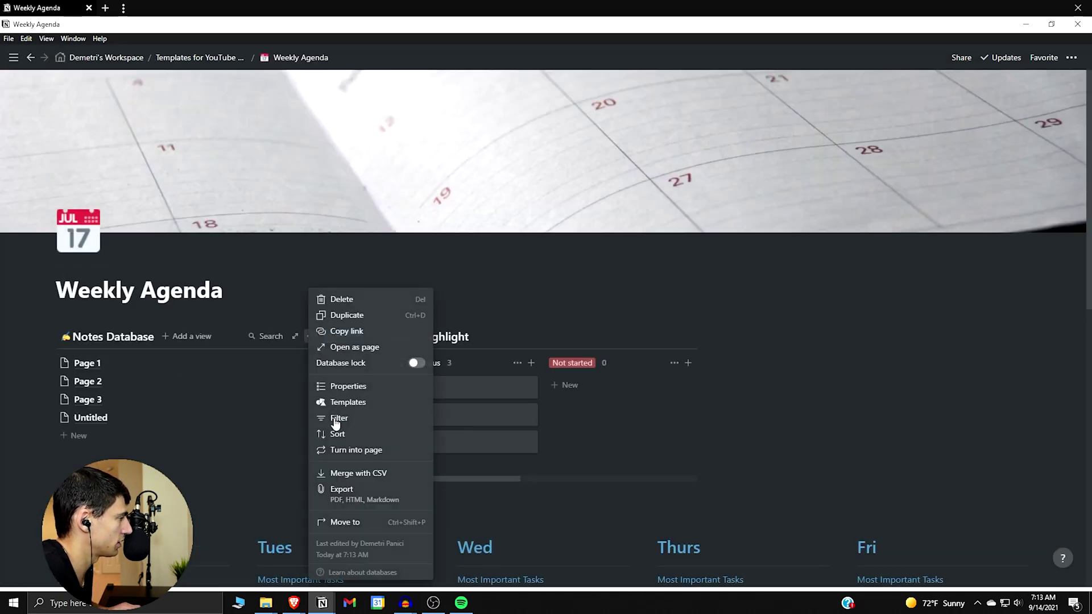
left_click(341, 418)
left_click(121, 443)
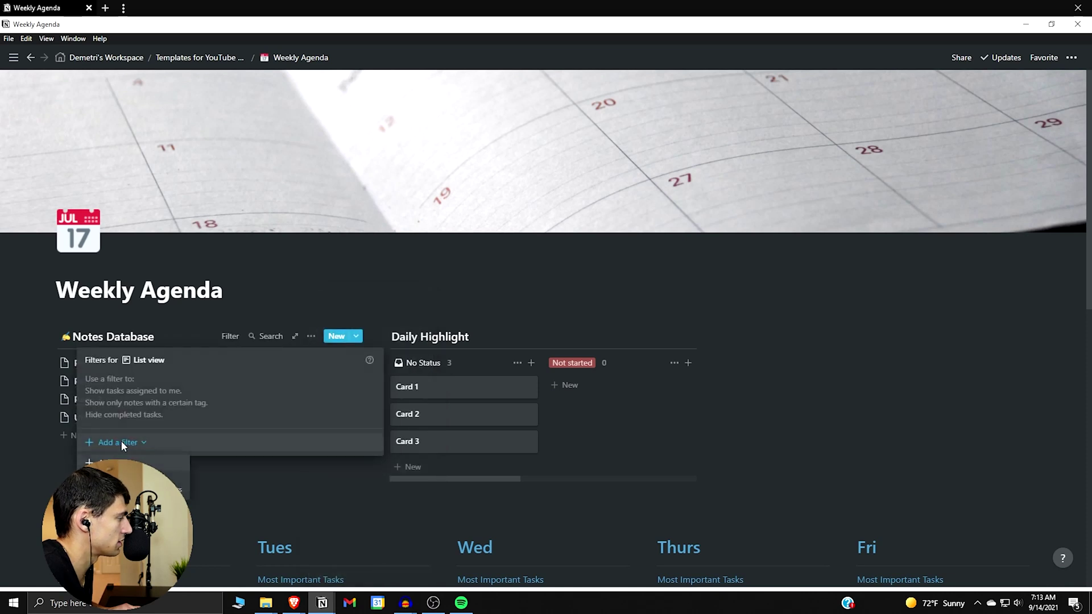
left_click(114, 461)
left_click(153, 383)
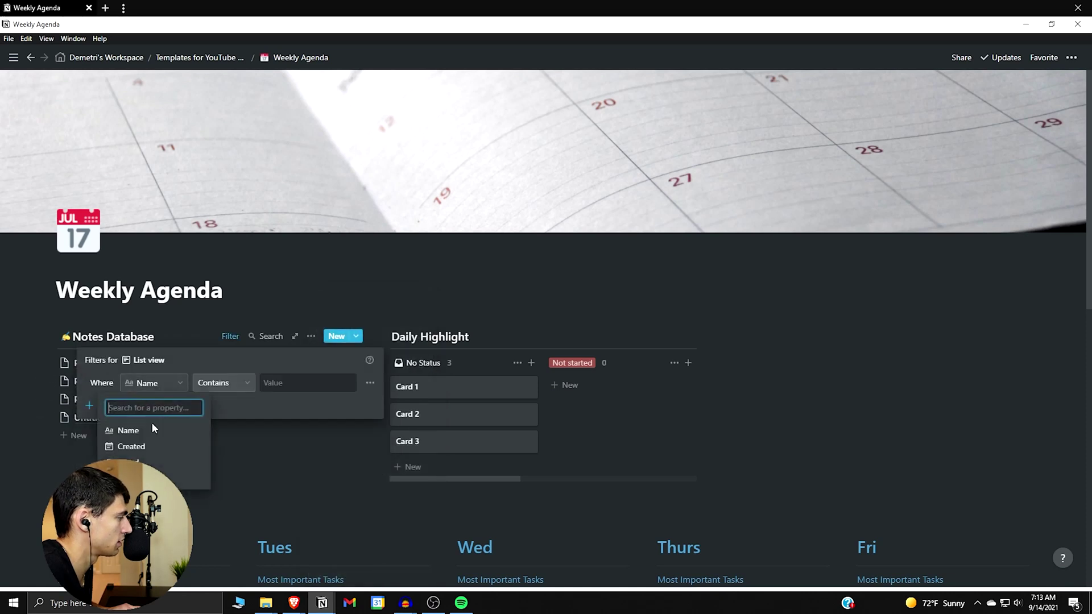
left_click(132, 446)
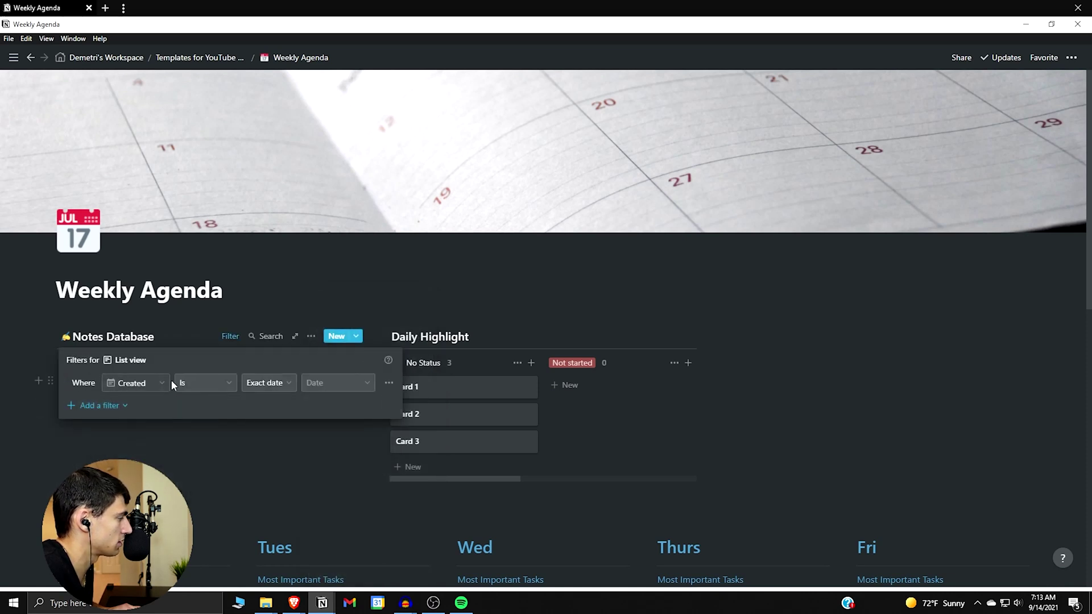
left_click(270, 384)
left_click(242, 405)
left_click(179, 452)
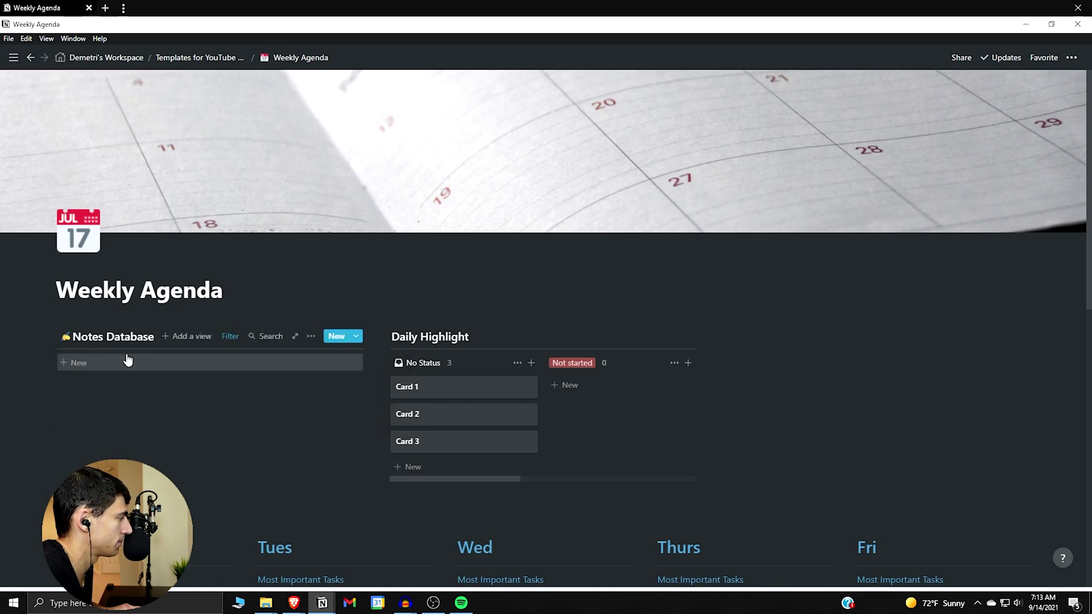
Step: Create a new note in the Notes Database, rename its Created property to Date, and move it above Mood
left_click(127, 363)
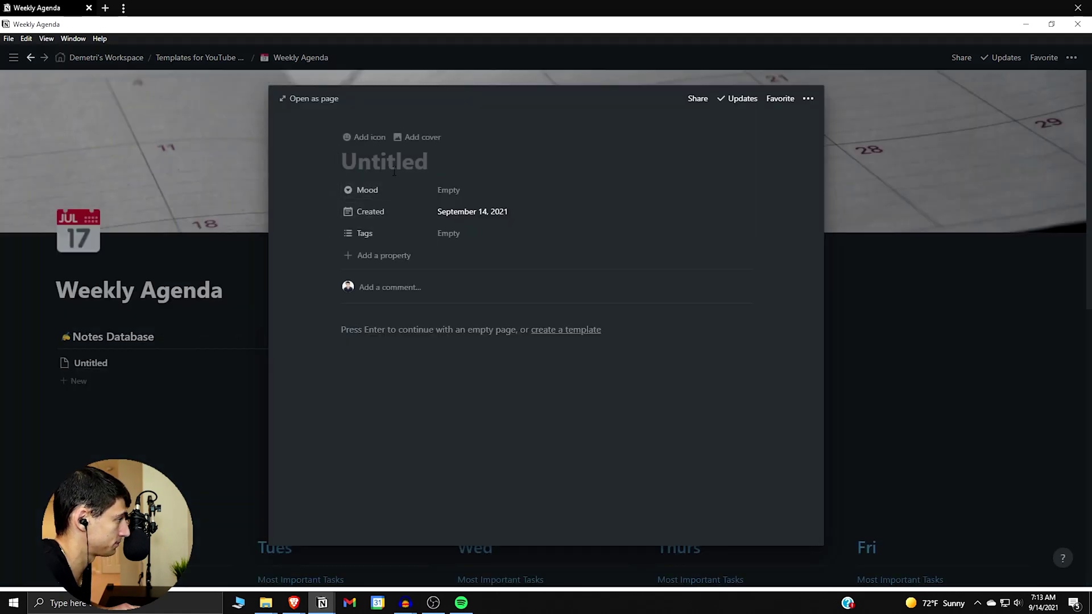
left_click(413, 207)
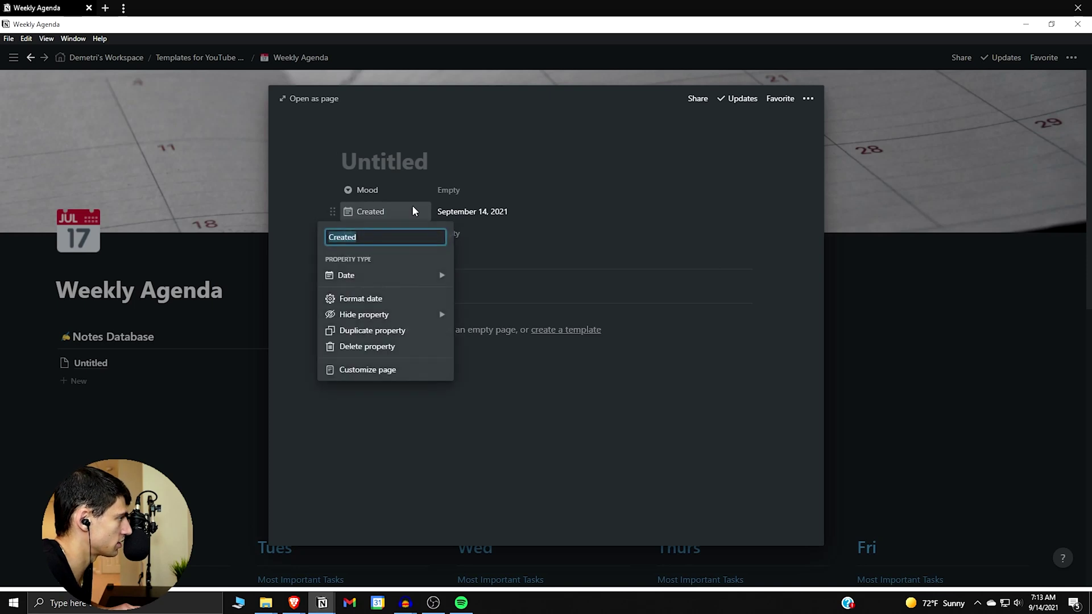
type("Date")
key("Return")
left_click_drag(412, 208, 397, 185)
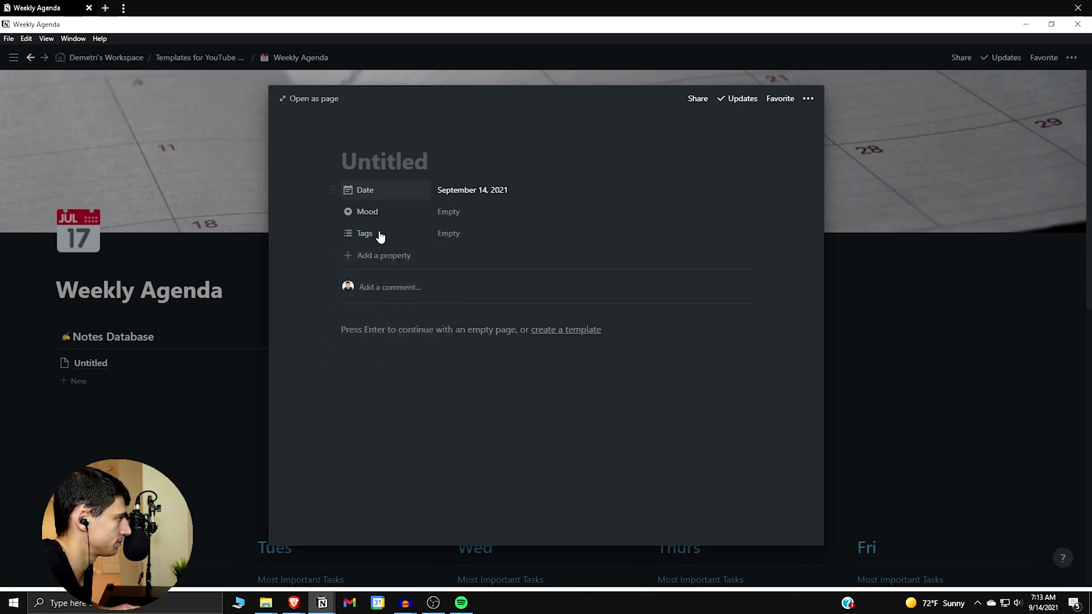
Step: Create a new template for the Notes Database from the untitled note and title it Daily Journal
left_click(399, 161)
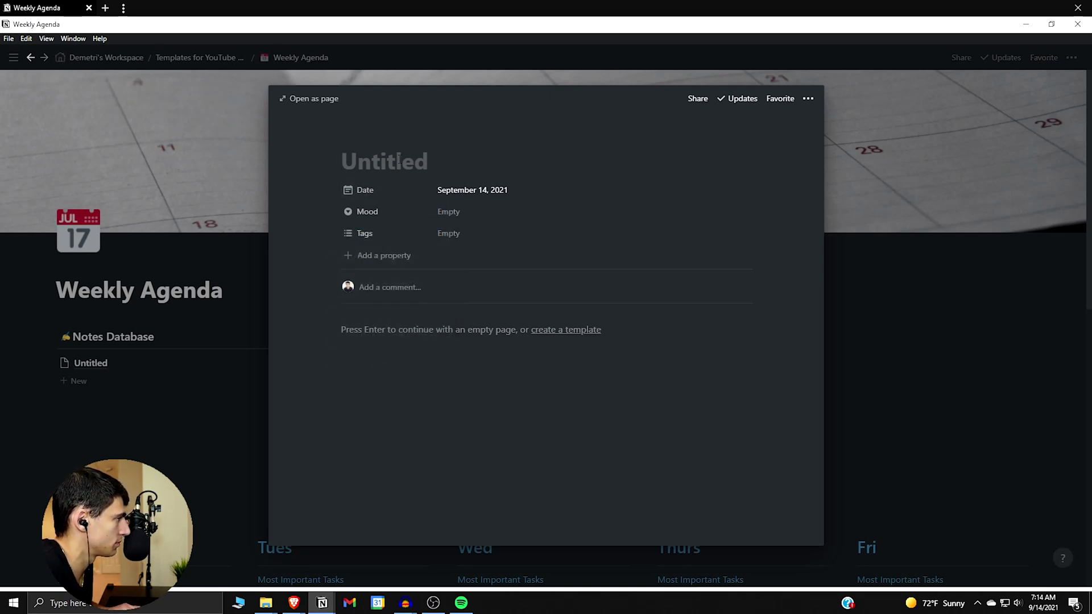
left_click(588, 332)
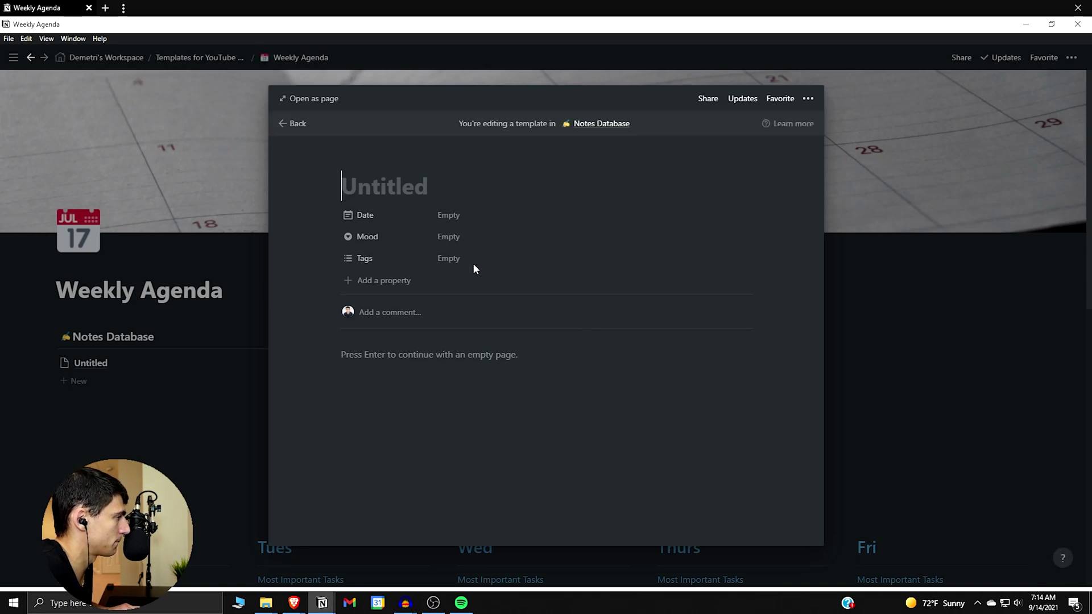
type("Daily Journal")
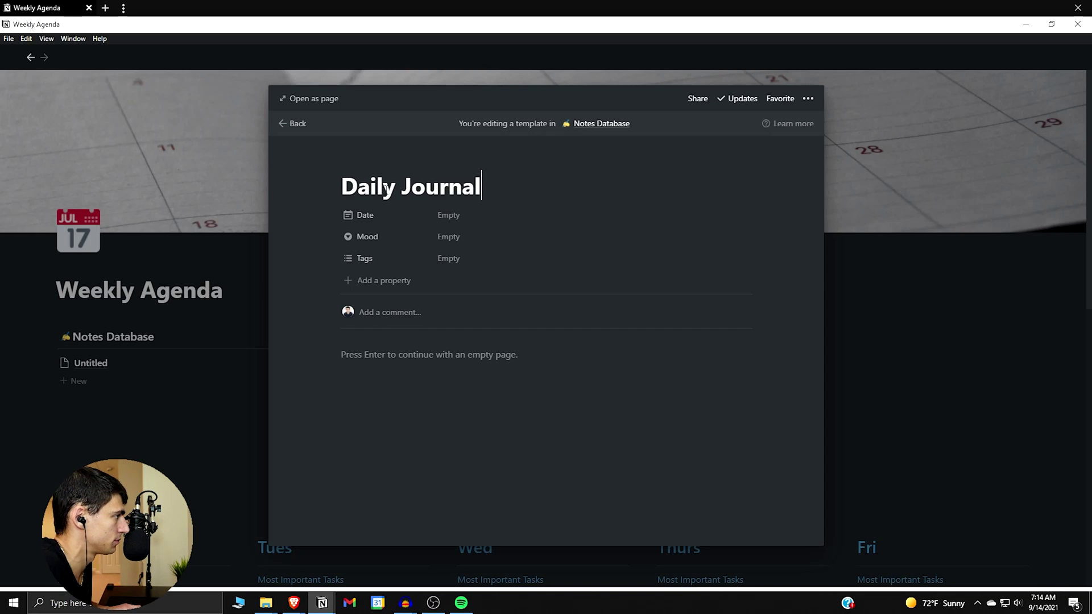
key("Tab")
key("Escape")
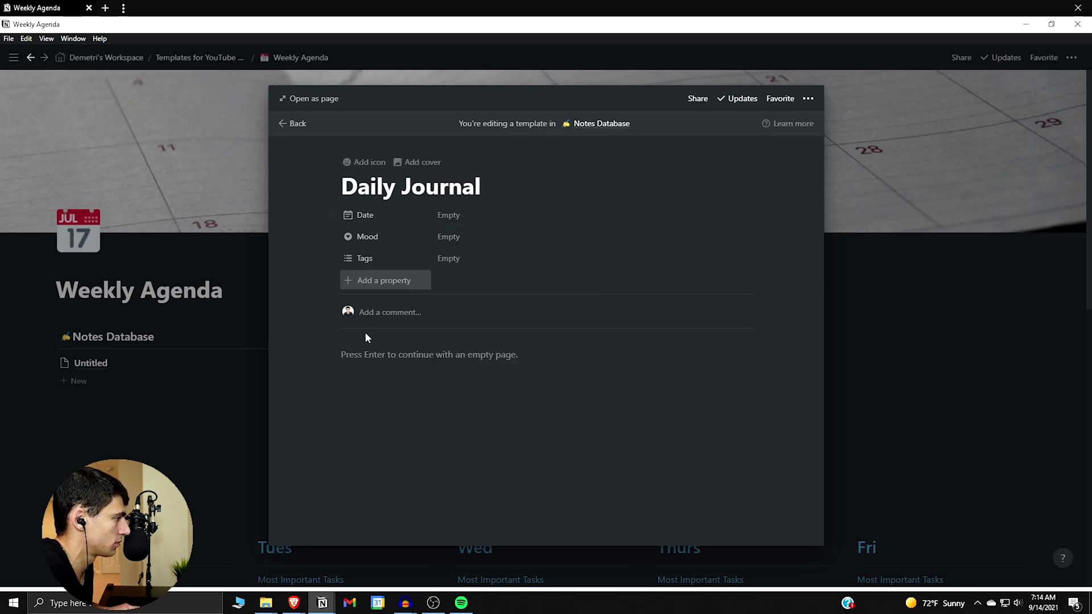
Step: Add a Heading 3 reading "Daily Highlight:" to the template, with a divider and a bullet reading "dd" beneath it
left_click(386, 370)
type("/h")
key("Return")
type("Daily Highlight:")
key("Return")
type("/di")
key("Return")
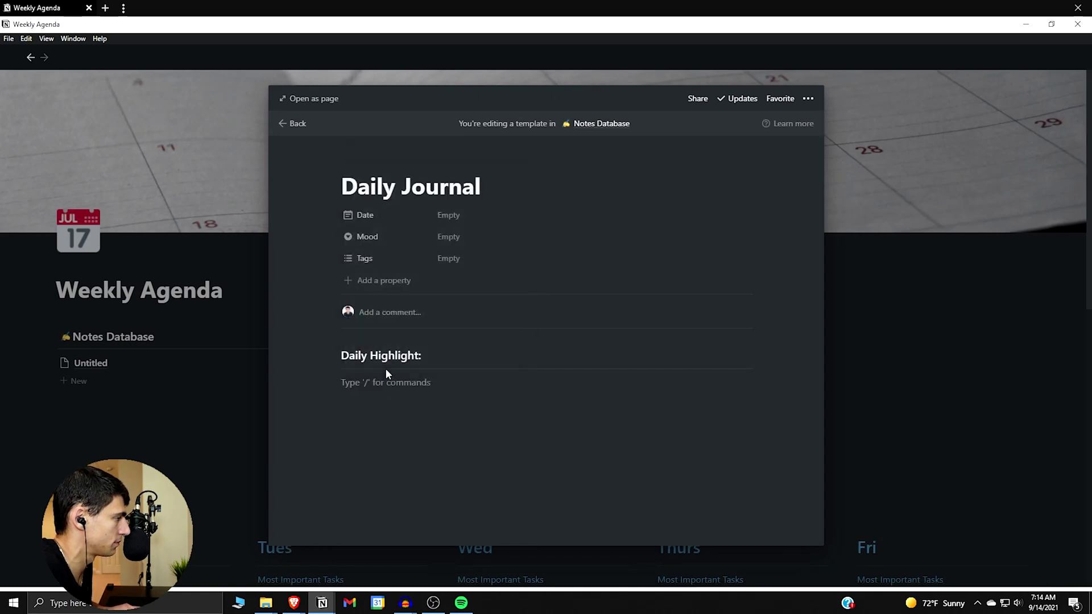
type("- ")
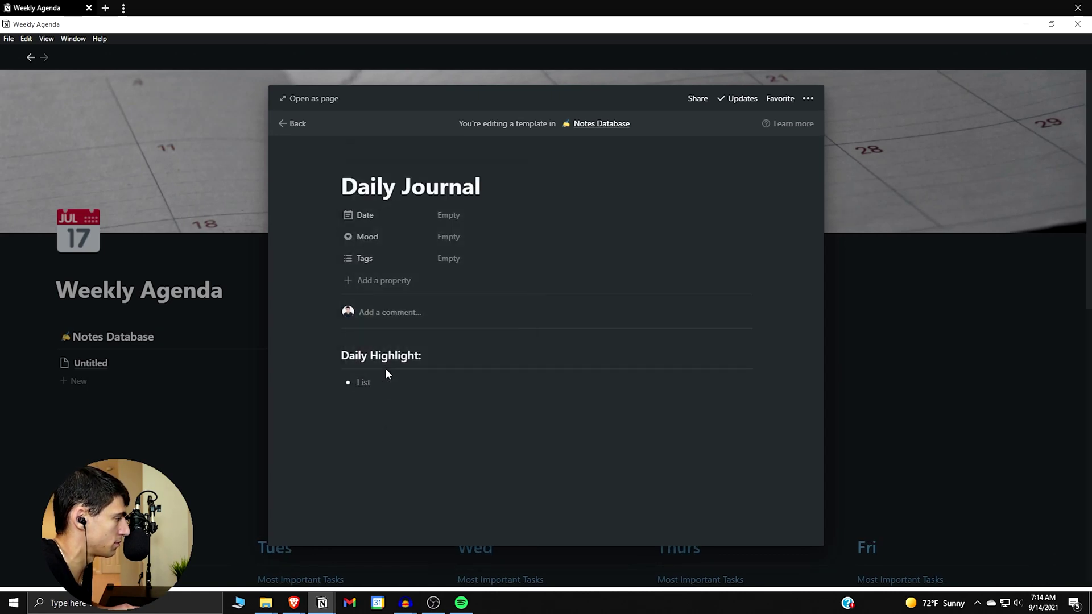
type("dd")
key("Return")
key("Return")
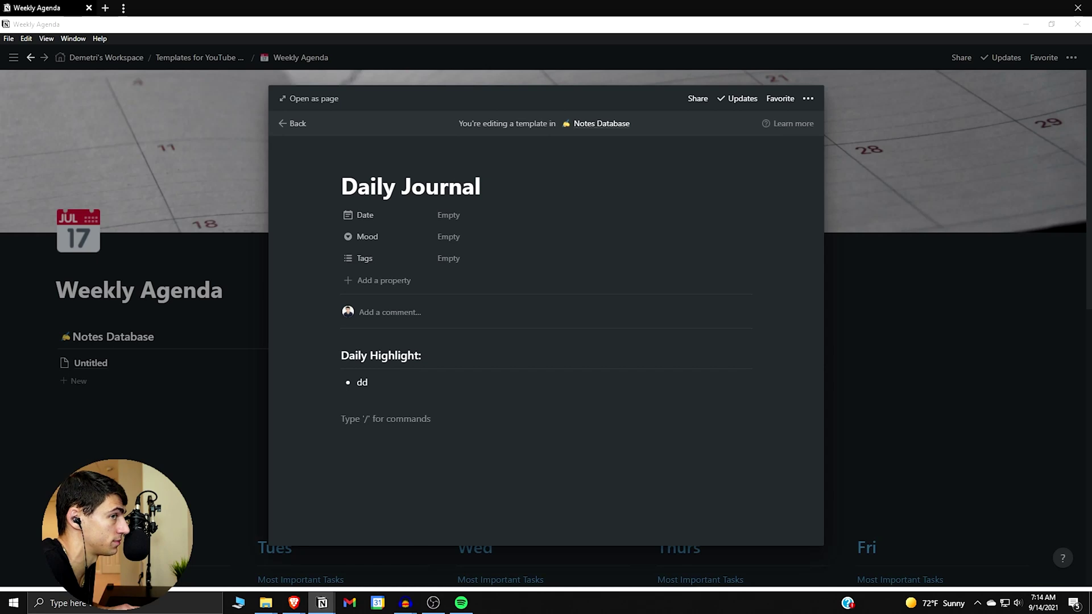
Step: Add a Heading 3 reading "Nightly Reflection:" below the Daily Highlight list, leaving an empty line between them
type("/h")
key("Down")
key("Down")
key("Return")
type("Nightly Reflection:")
key("Return")
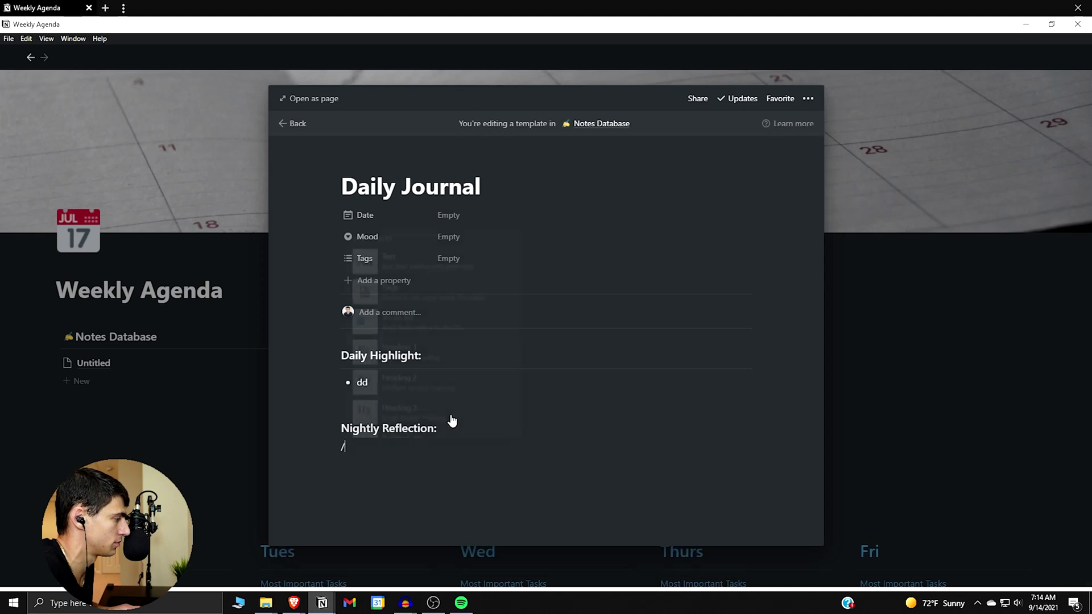
Step: Add a divider and an empty bullet under Nightly Reflection, and clear the "dd" text from the Daily Highlight bullet
type("-")
left_click(383, 379)
key("BackSpace")
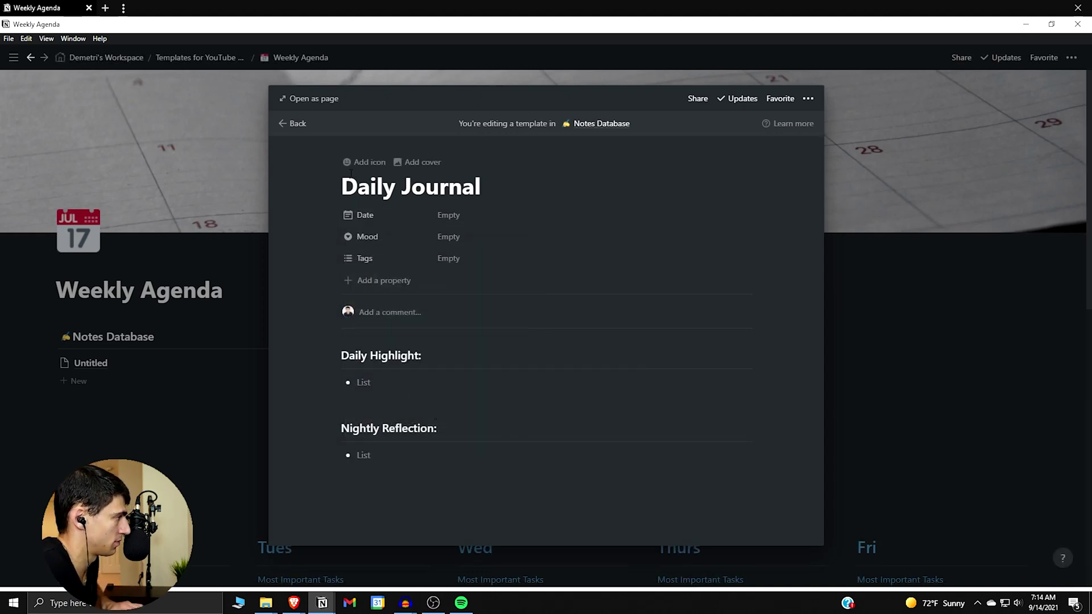
Step: Add an icon to the Daily Journal template and set it to the yellow spiral notebook emoji
left_click(361, 162)
left_click(372, 211)
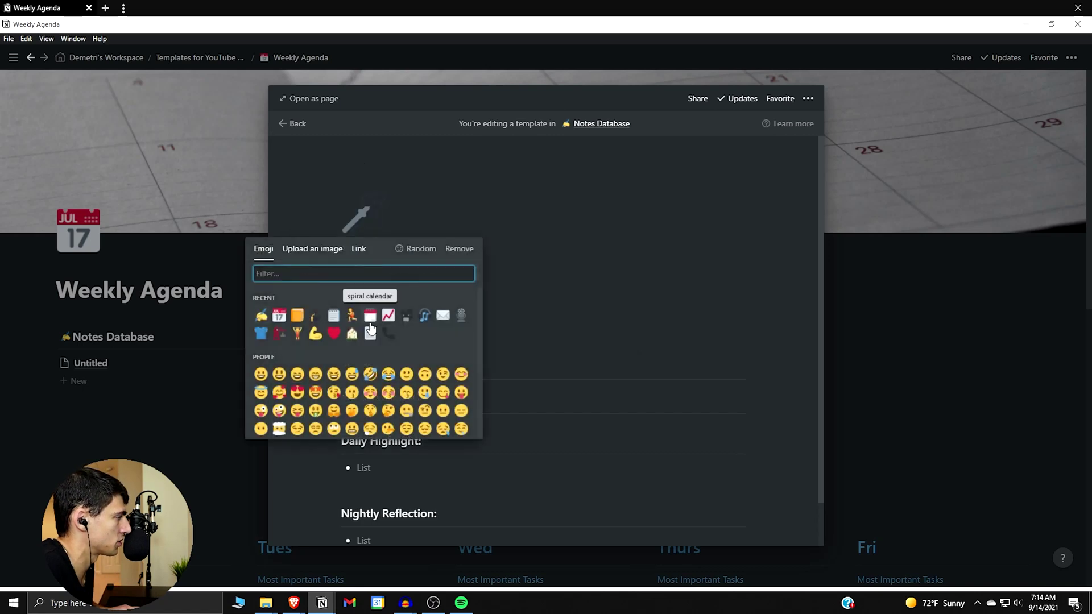
type("notebook")
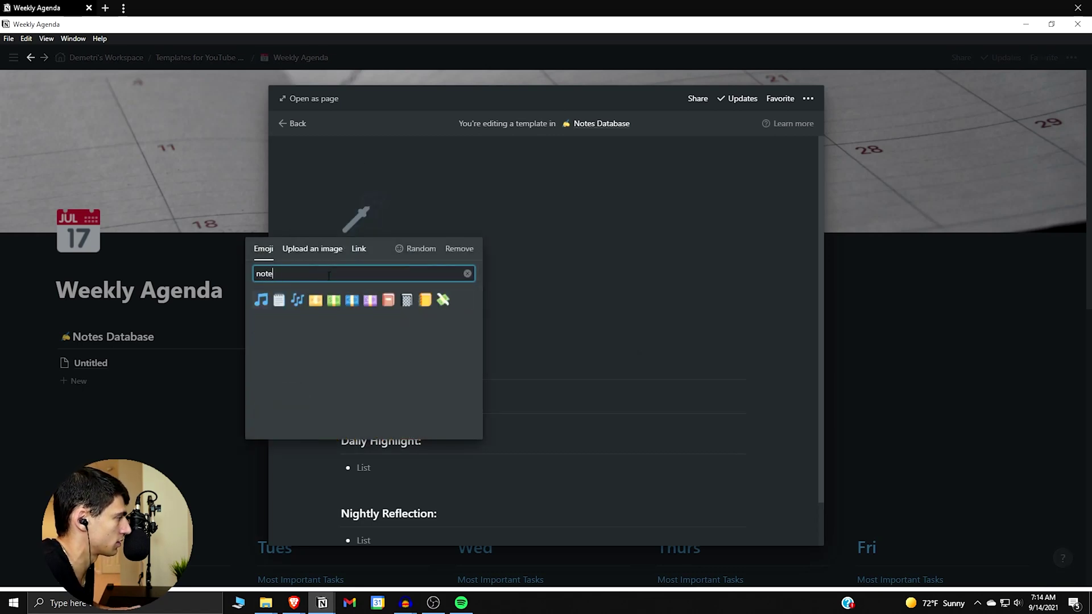
left_click(420, 300)
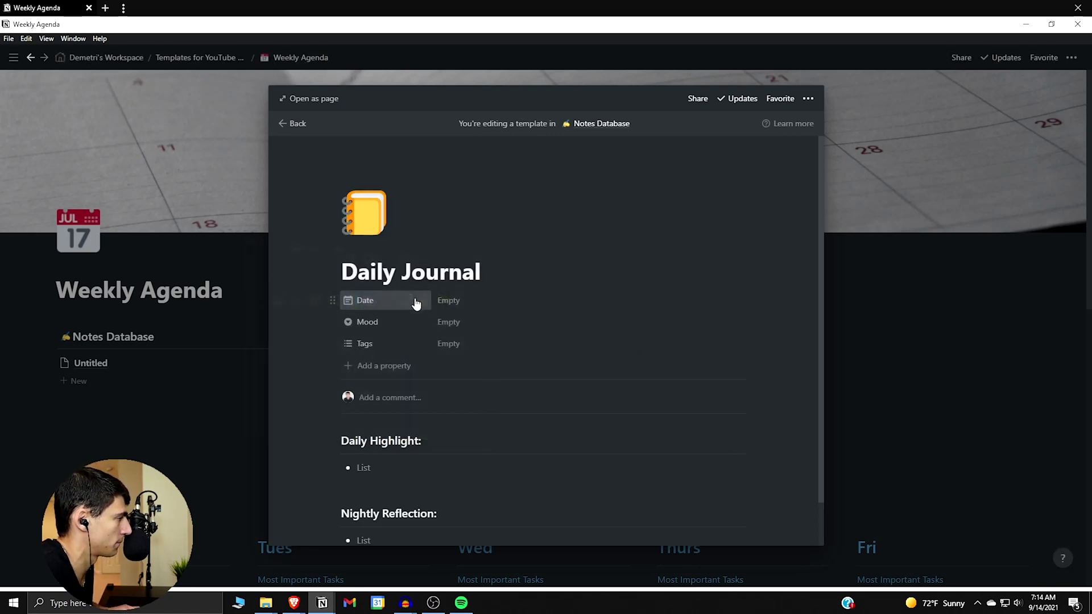
Step: Change the Daily Journal template's icon to the black-and-white checkered notebook emoji, searching for "note"
left_click(364, 213)
type("note")
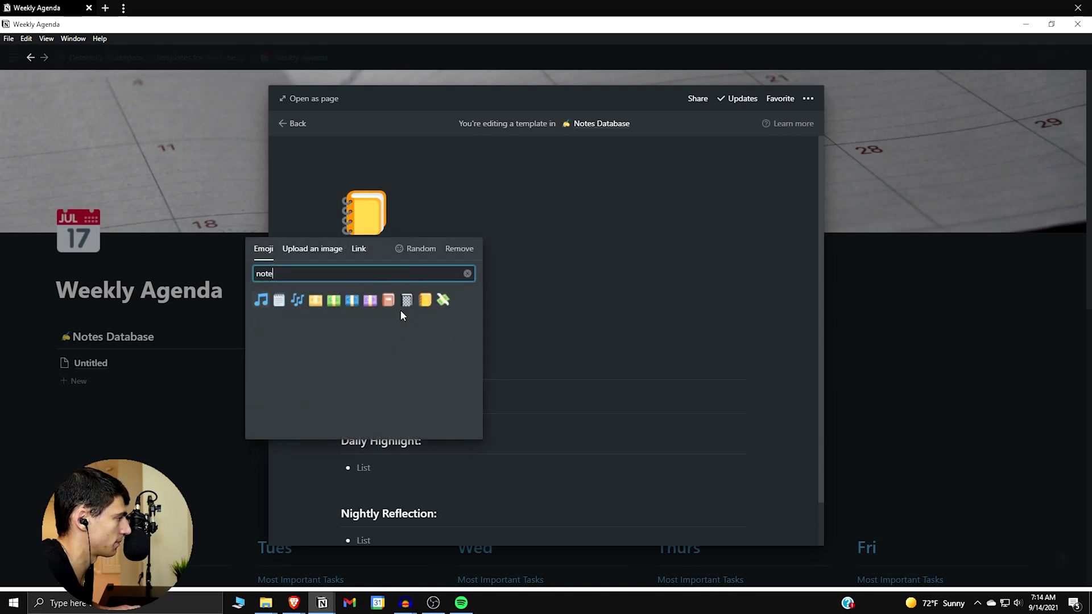
left_click(406, 300)
Step: Switch to the Brave browser and search the web for "star emoji" in a new tab to get a star to copy
mouse_move(293, 602)
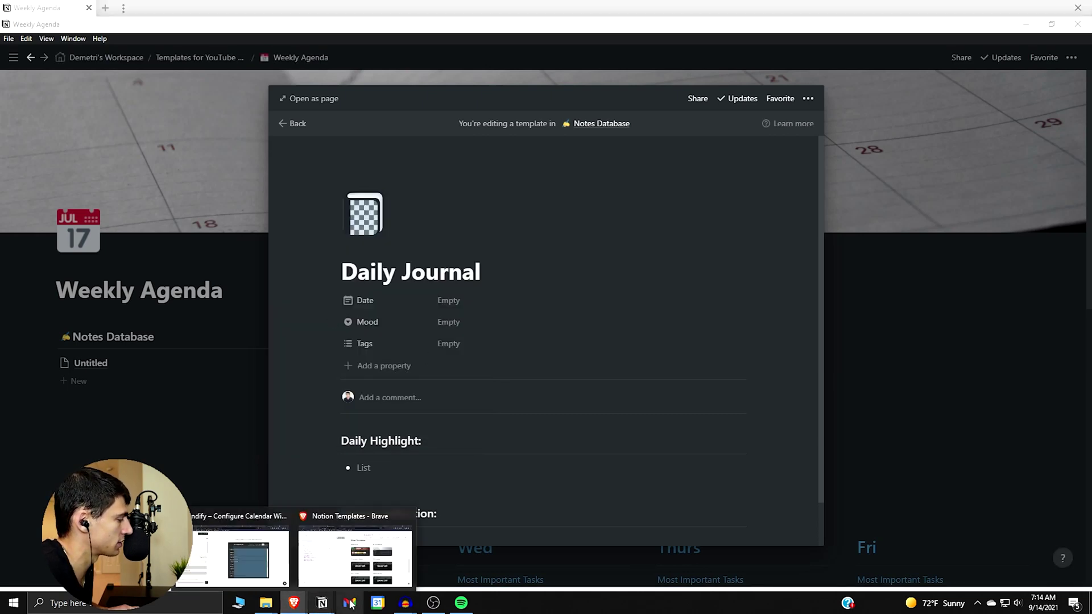
left_click(353, 555)
key("ctrl+t")
type("star emoji")
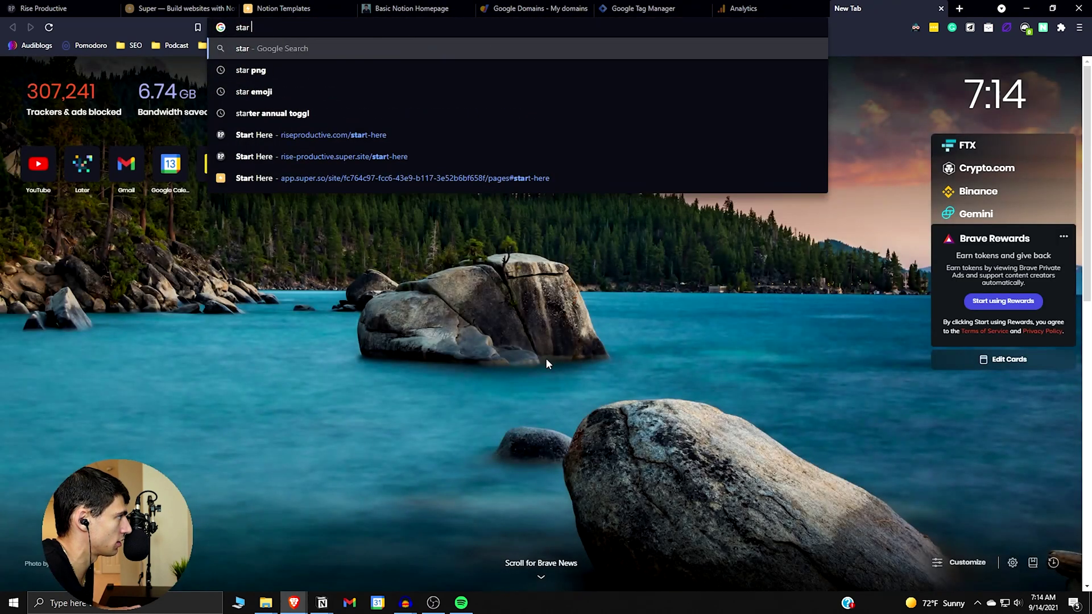
key("Return")
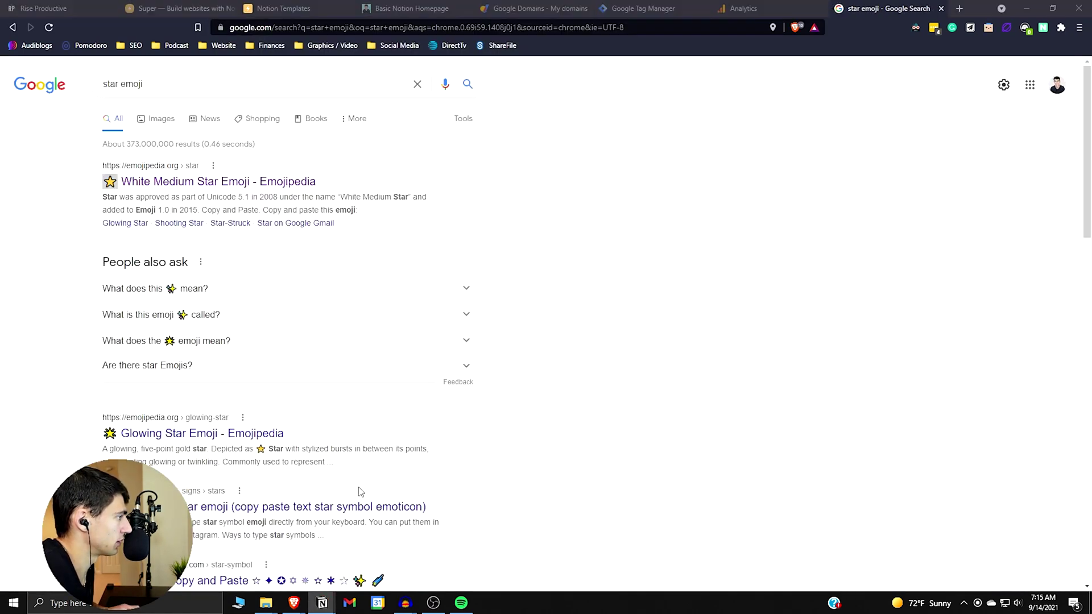
Step: Switch back to Notion and create a one-star option for the template's Mood property with the copied emoji
mouse_move(322, 603)
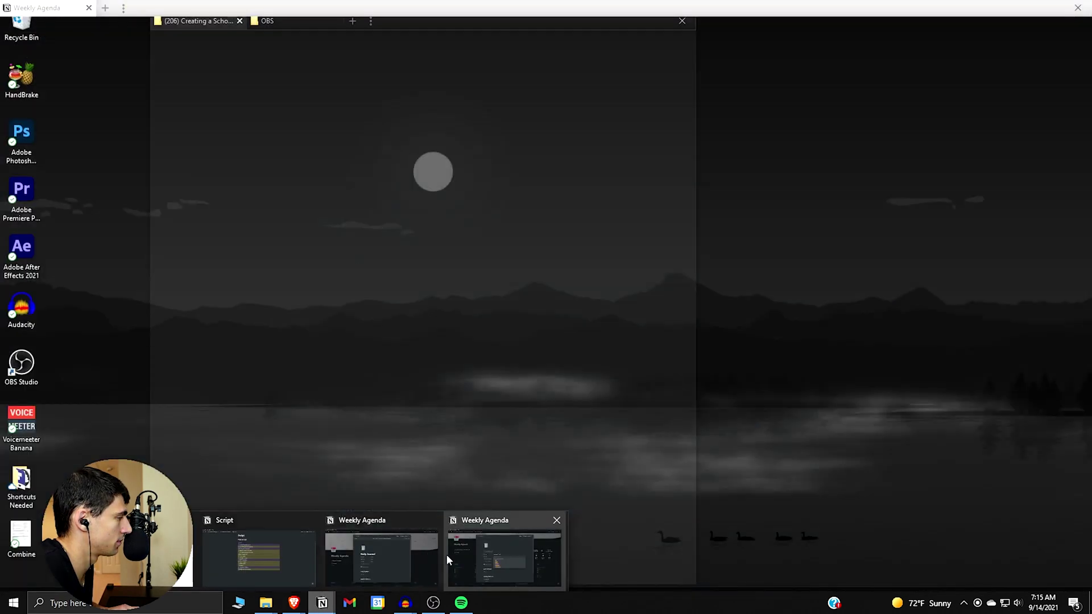
left_click(423, 554)
left_click(448, 322)
type("⭐")
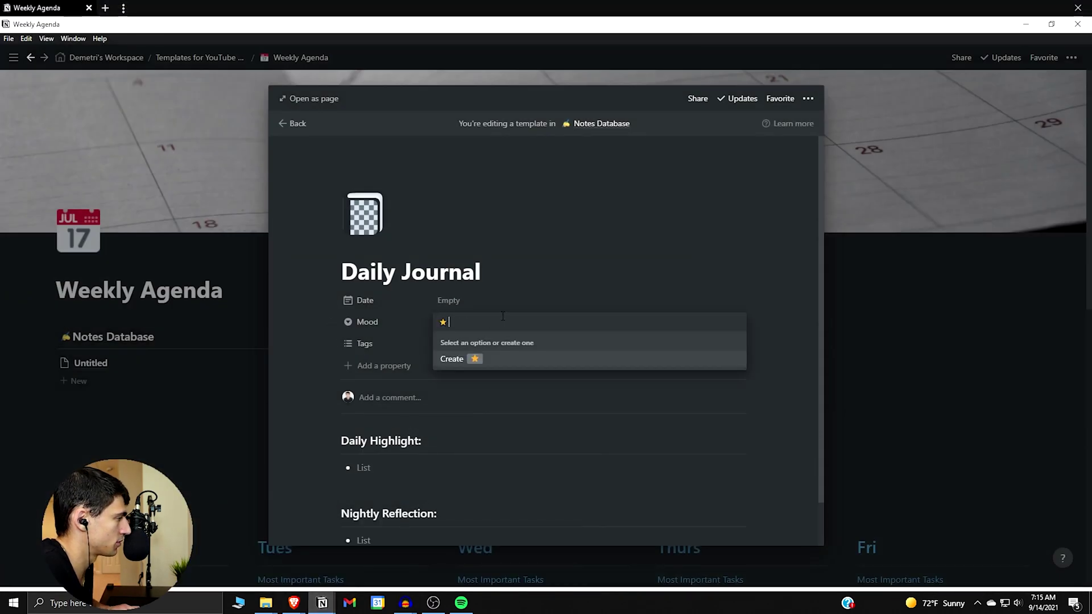
key("Return")
Step: Create a two-star and a three-star option for the Mood property
left_click(525, 323)
key("ctrl+v")
key("ctrl+v")
key("Return")
left_click(527, 326)
type("⭐")
key("ctrl+v")
key("ctrl+v")
key("Return")
left_click(536, 329)
type("⭐")
Step: Create a four-star and a five-star option for the Mood property
type("⭐")
type("⭐")
key("Return")
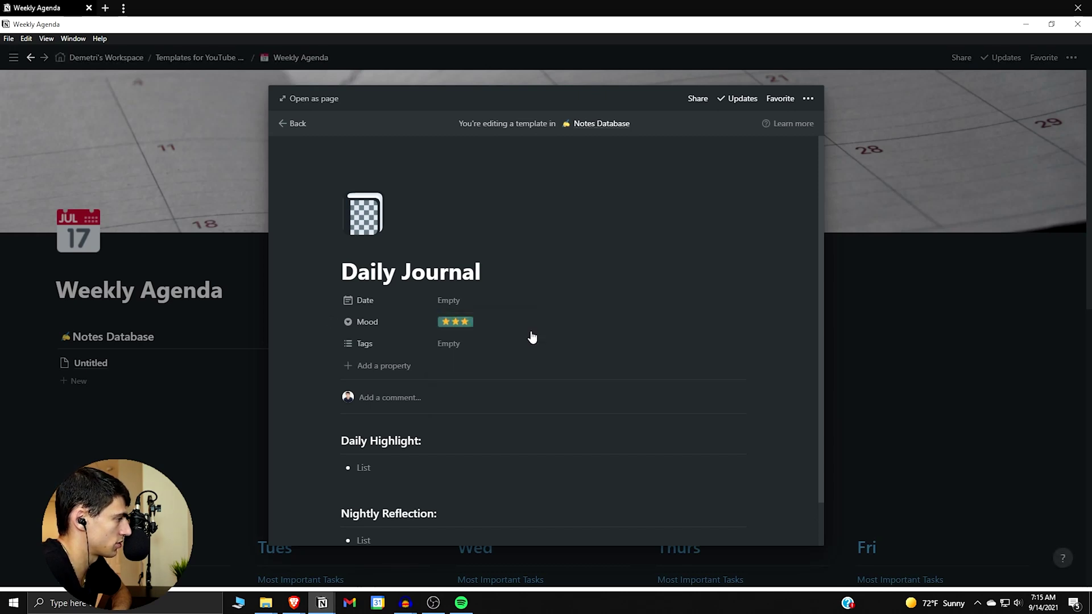
left_click(529, 323)
key("ctrl+v")
key("ctrl+v")
key("ctrl+v")
key("ctrl+v")
key("Return")
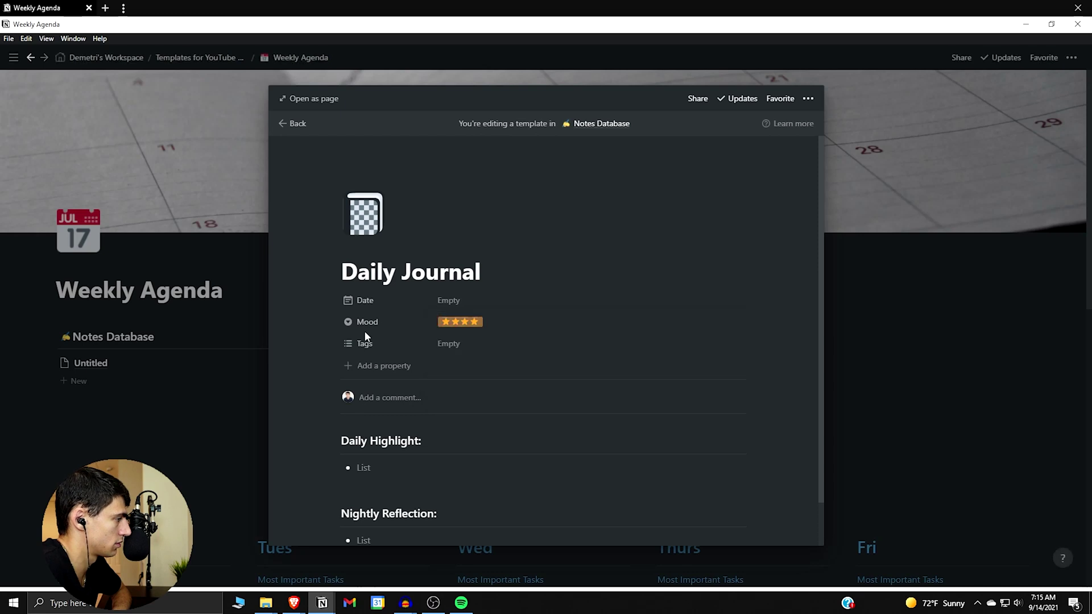
left_click(551, 324)
key("ctrl+v")
key("ctrl+v")
type("⭐")
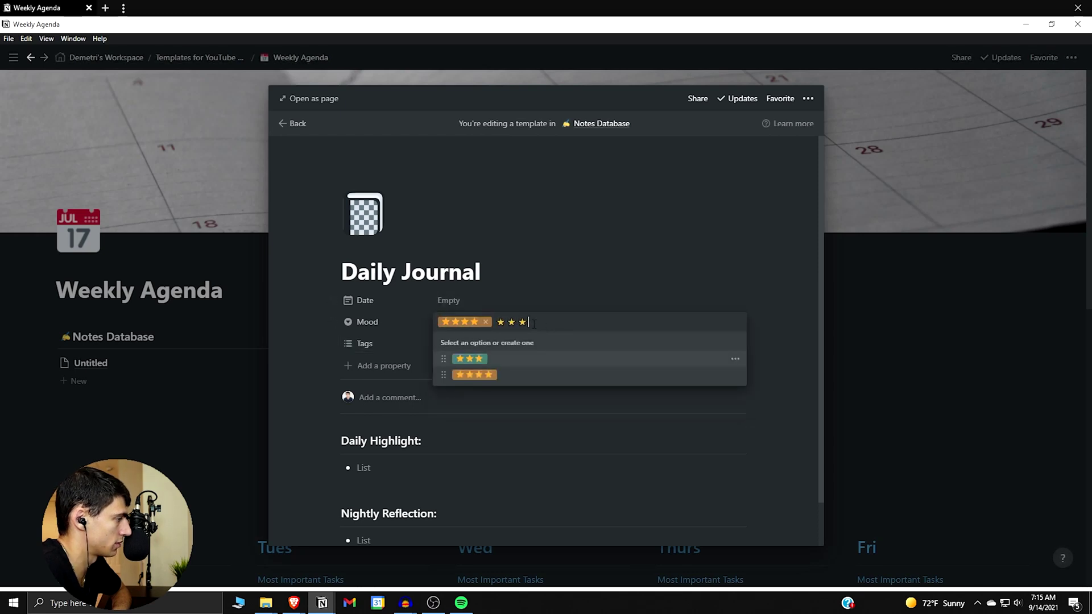
key("ctrl+v")
key("ctrl+v")
key("Return")
Step: Remove the five-star value from the template's Mood property, leaving the field empty
left_click(514, 330)
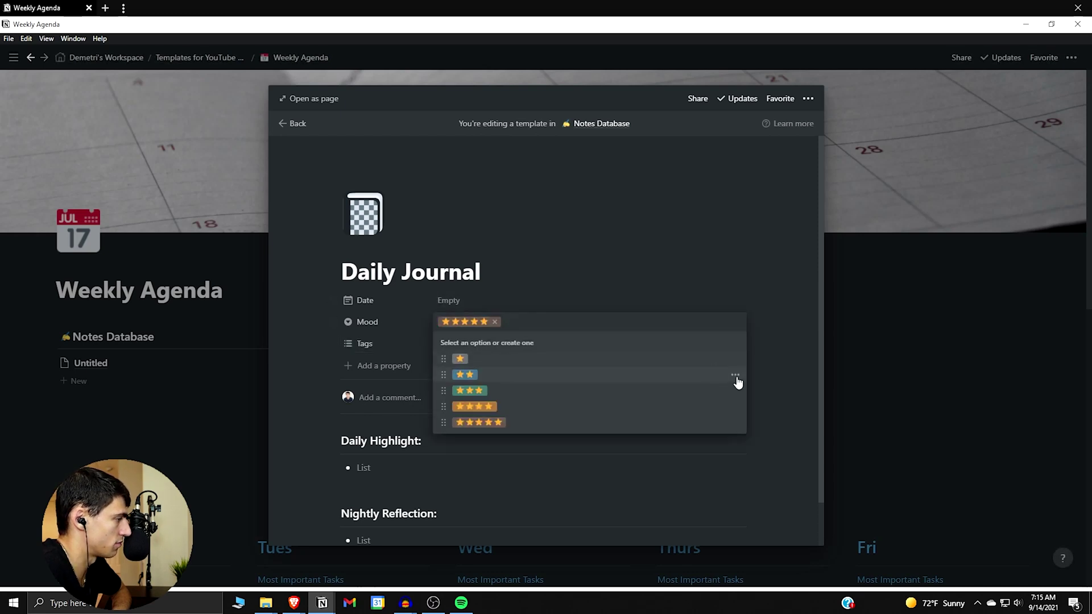
left_click(494, 322)
key("Escape")
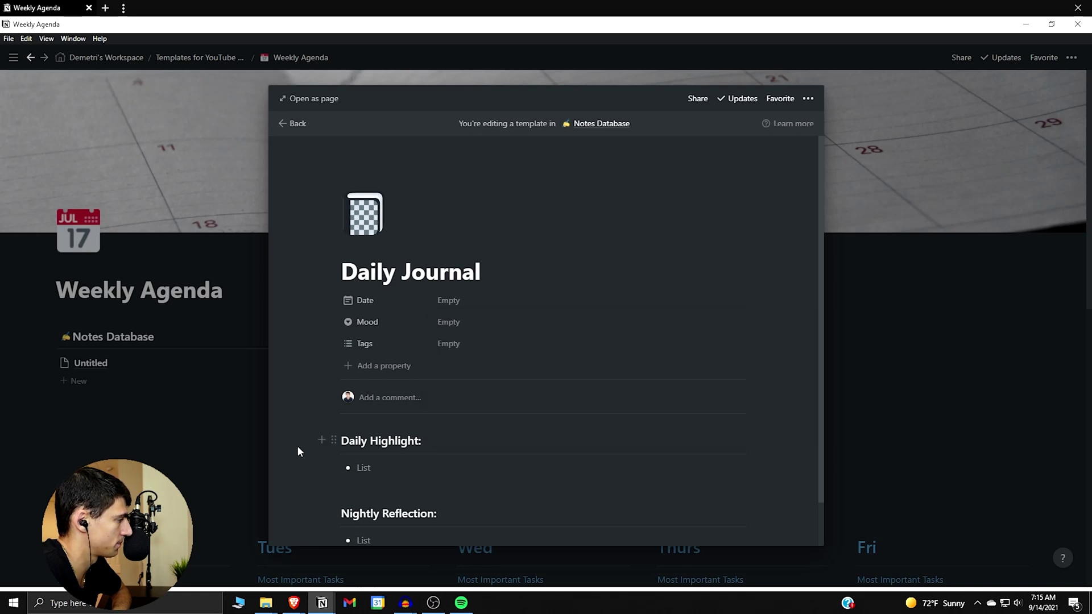
Step: Leave the template and show the Mood property in the Notes Database list view
key("Escape")
left_click(230, 336)
left_click(246, 338)
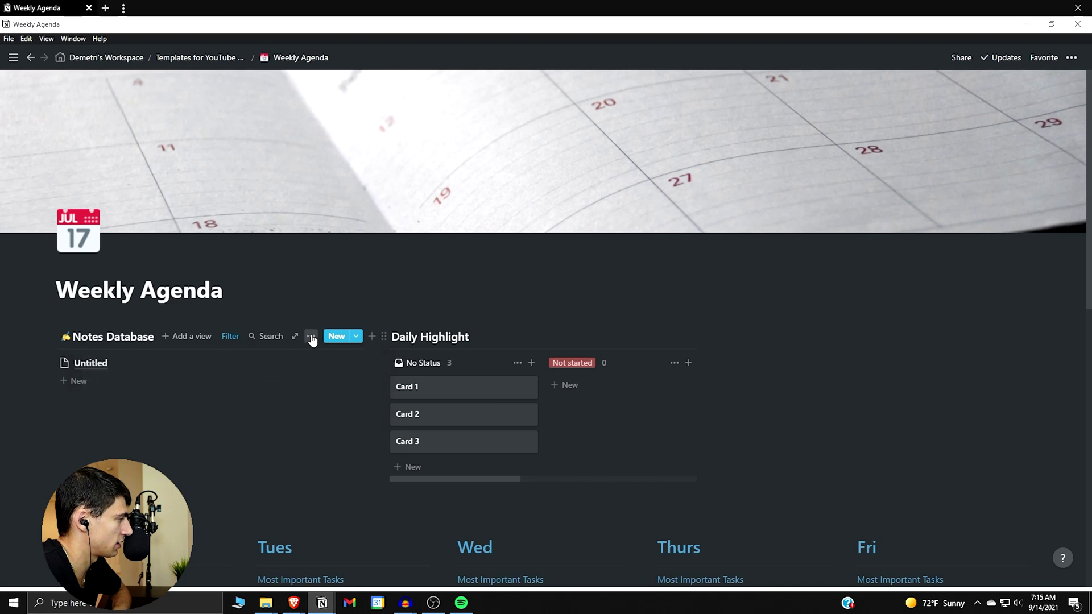
left_click(311, 336)
left_click(341, 385)
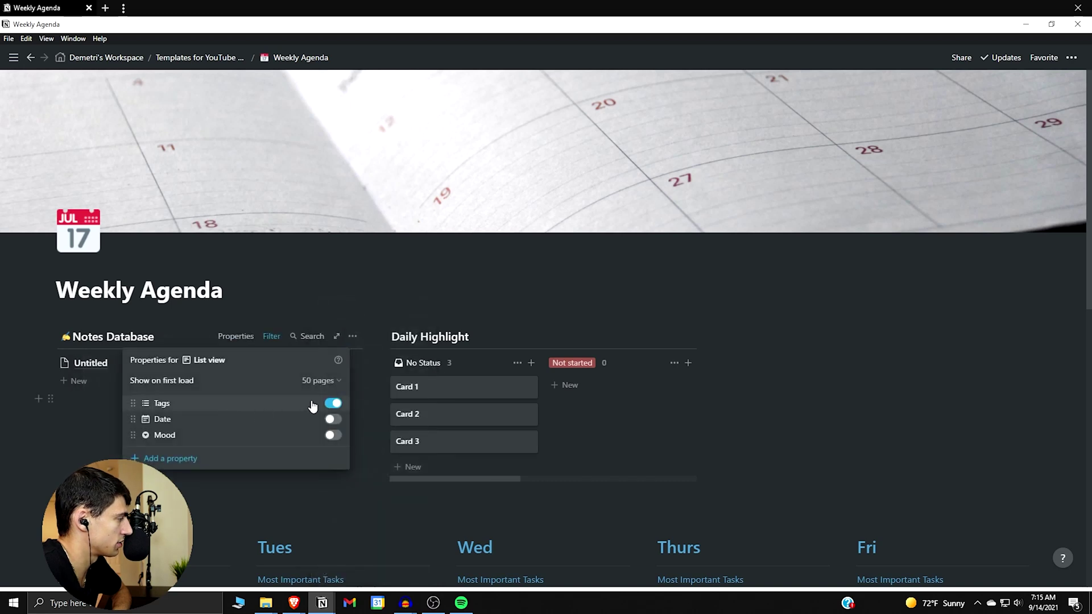
left_click(334, 436)
left_click(106, 421)
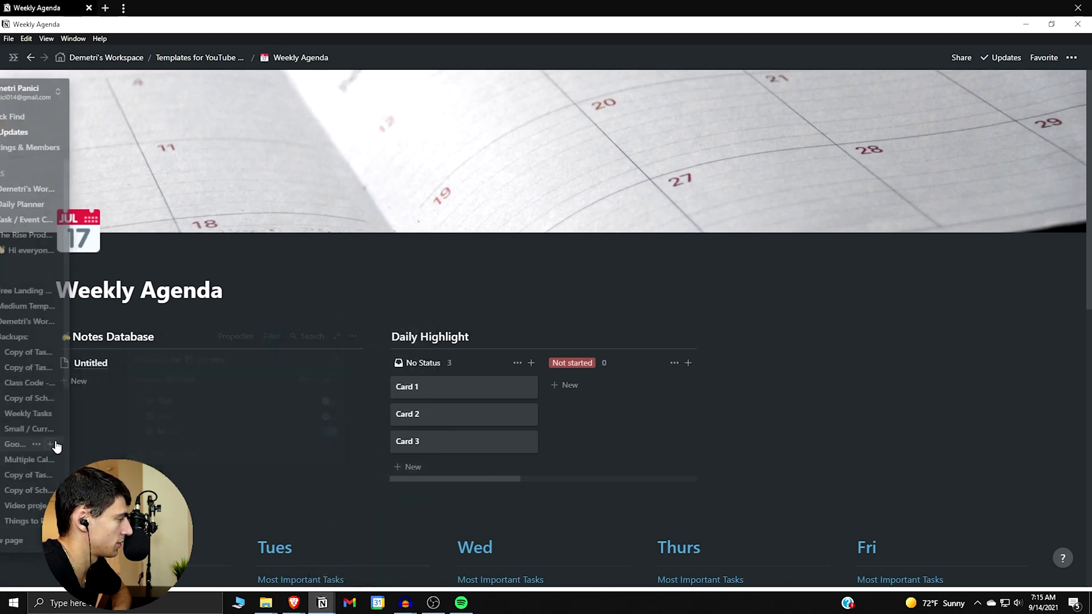
Step: Open the untitled note, apply the Daily Journal template and title it "Make Weekly Agenda"
left_click(166, 381)
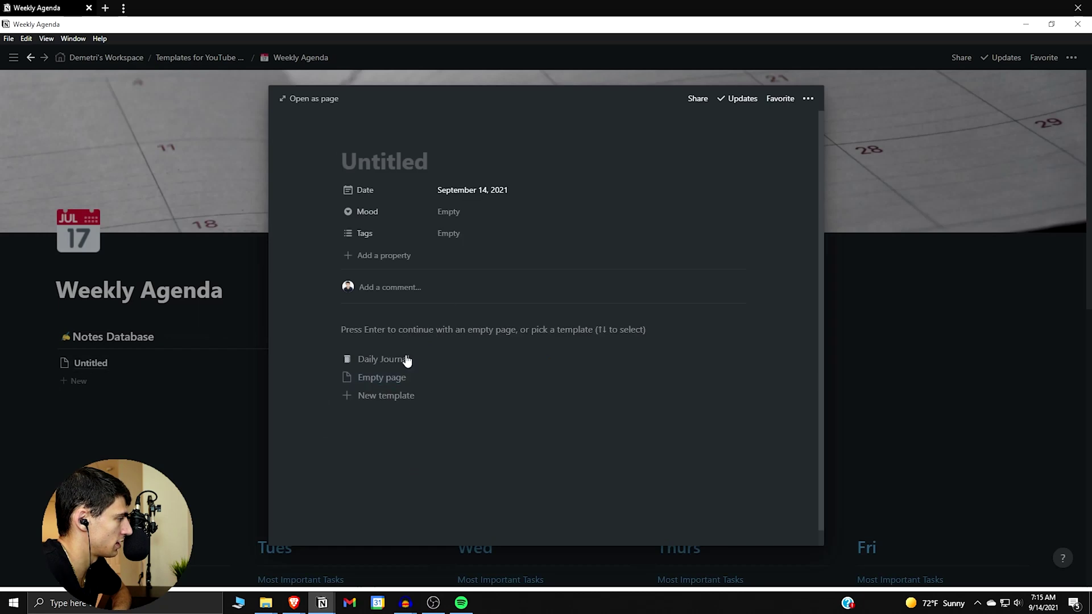
left_click(407, 357)
type("ake")
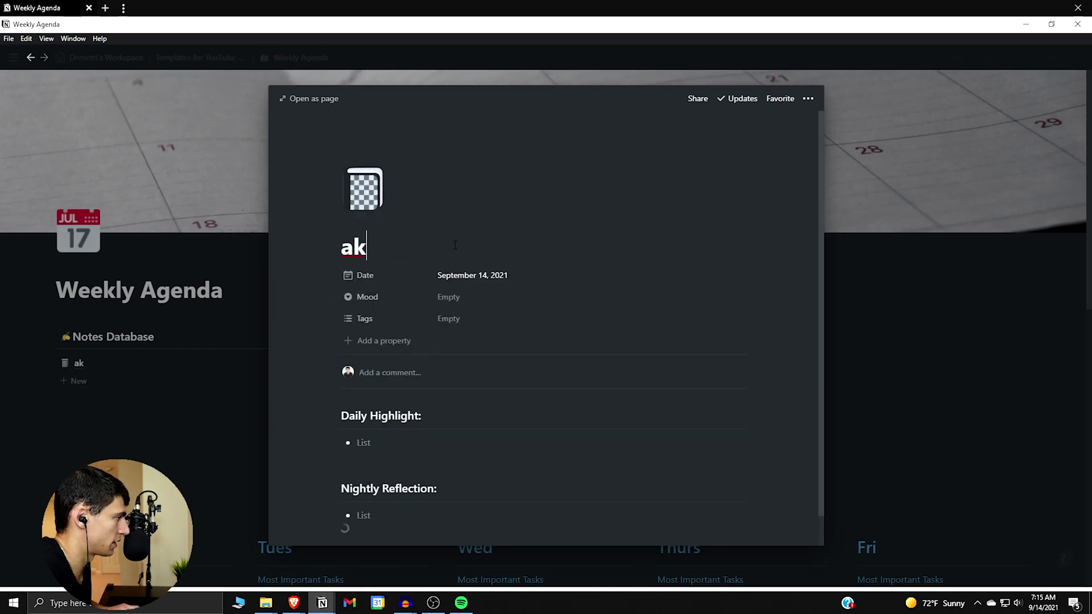
key("BackSpace")
key("BackSpace")
key("BackSpace")
type("Make Wee")
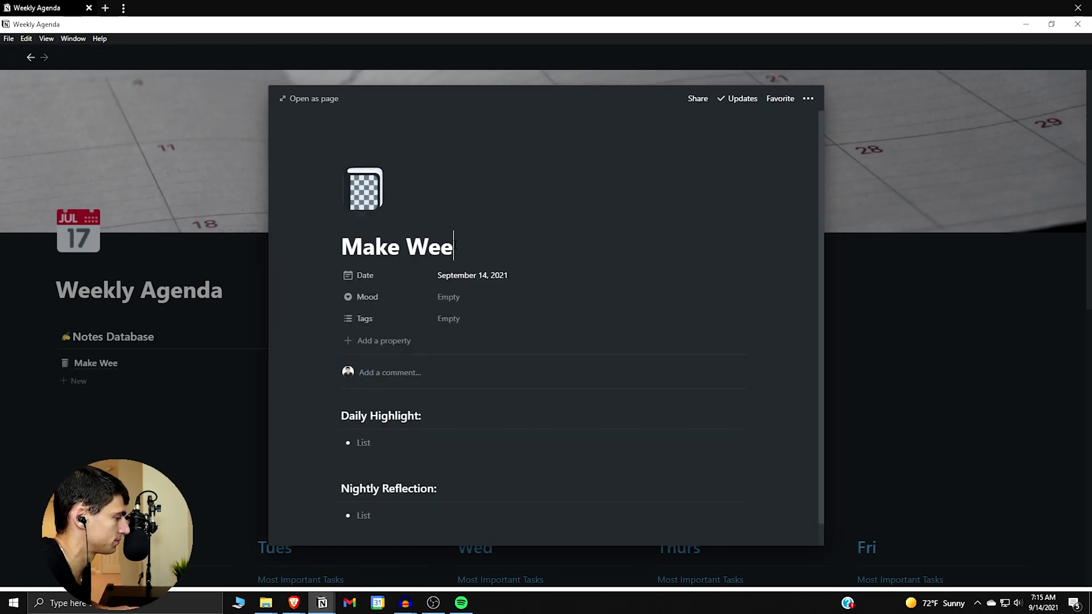
type("kly Agenda")
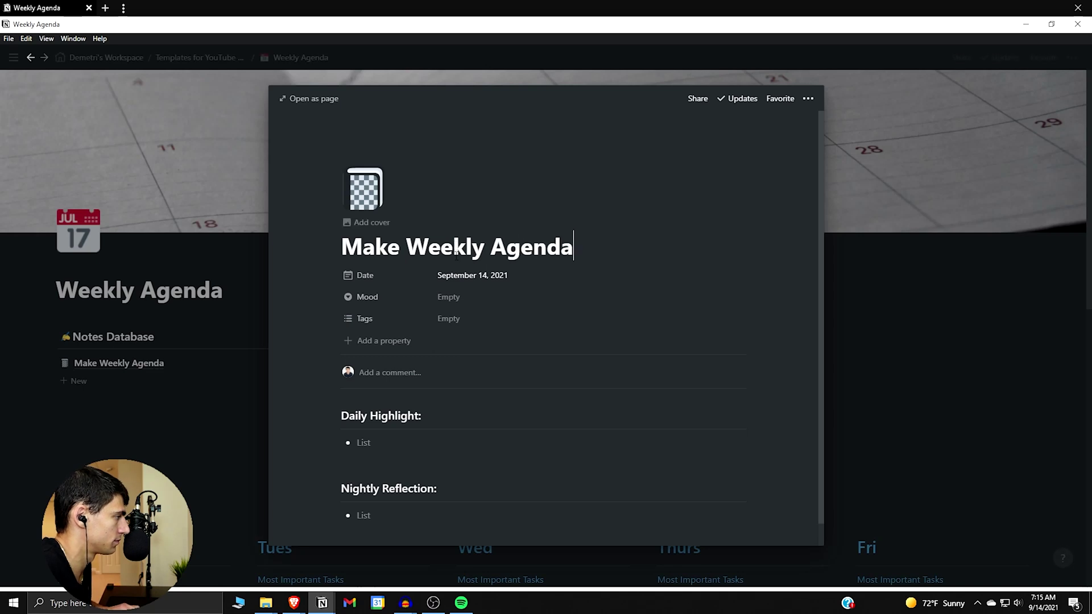
Step: Set the note's Mood to four stars, enter "Make Weekly Agenda" as the Daily Highlight bullet, and close the note
left_click(447, 296)
left_click(496, 380)
type("Make Weekly Age")
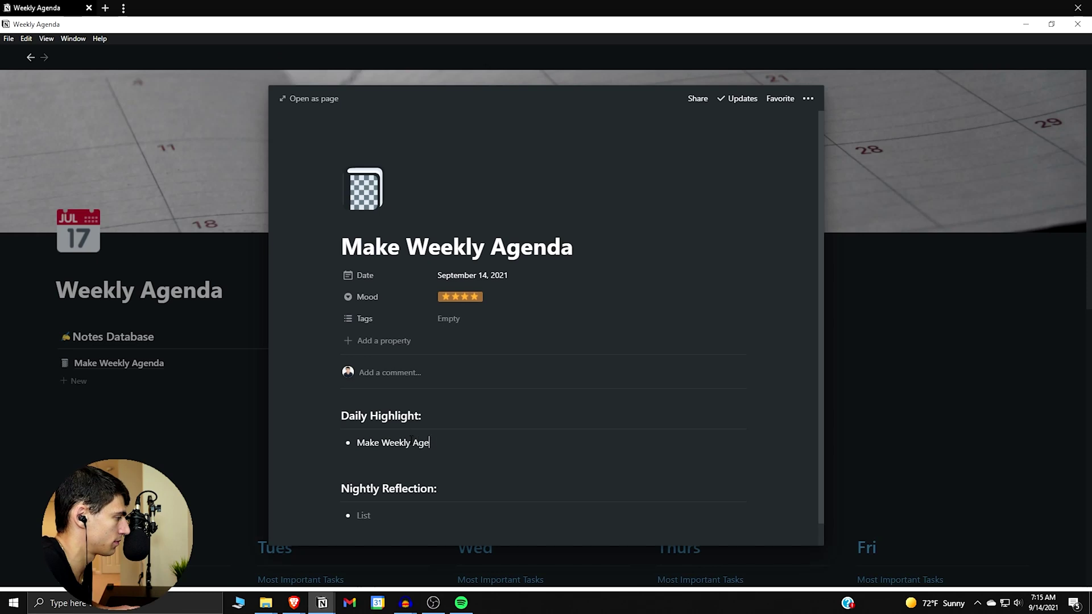
type("nda")
left_click(265, 432)
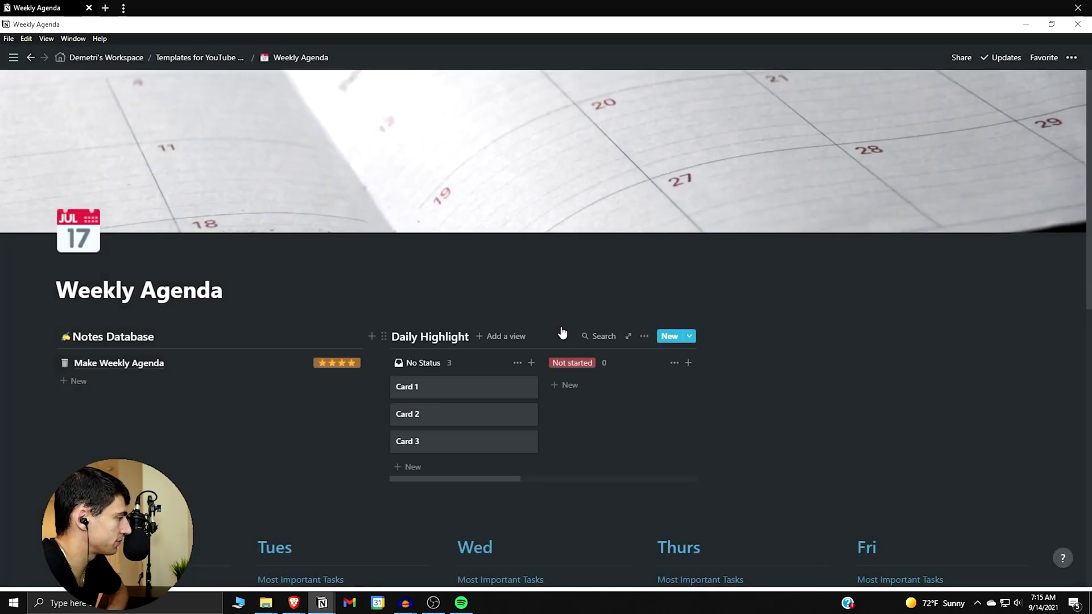
Step: Open the Daily Highlight board as a page, set its icon to the sparkles emoji, and return to Weekly Agenda
left_click(644, 336)
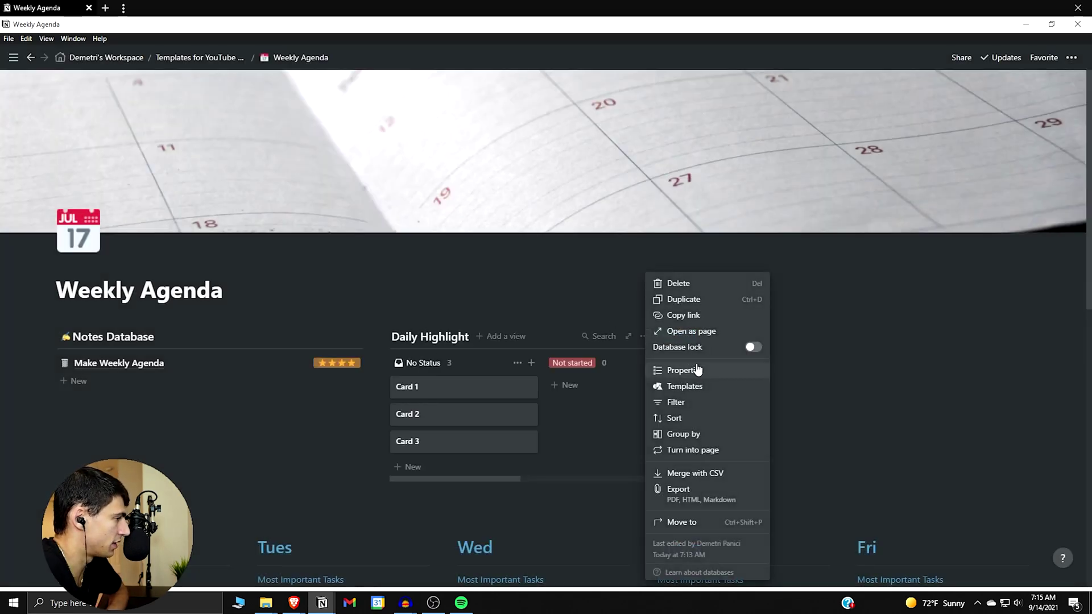
left_click(702, 332)
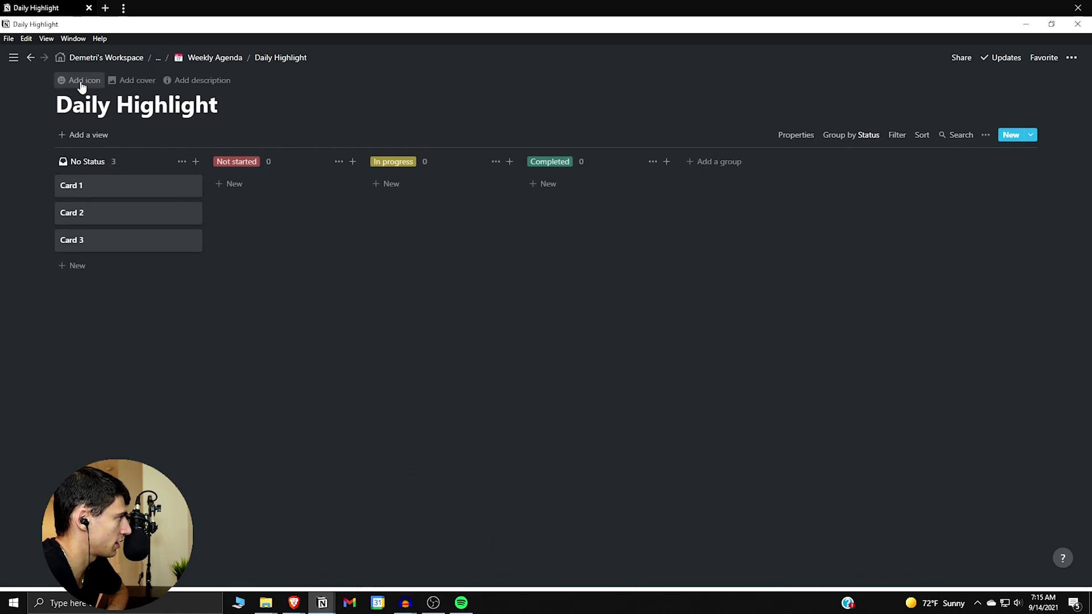
left_click(67, 103)
type("star")
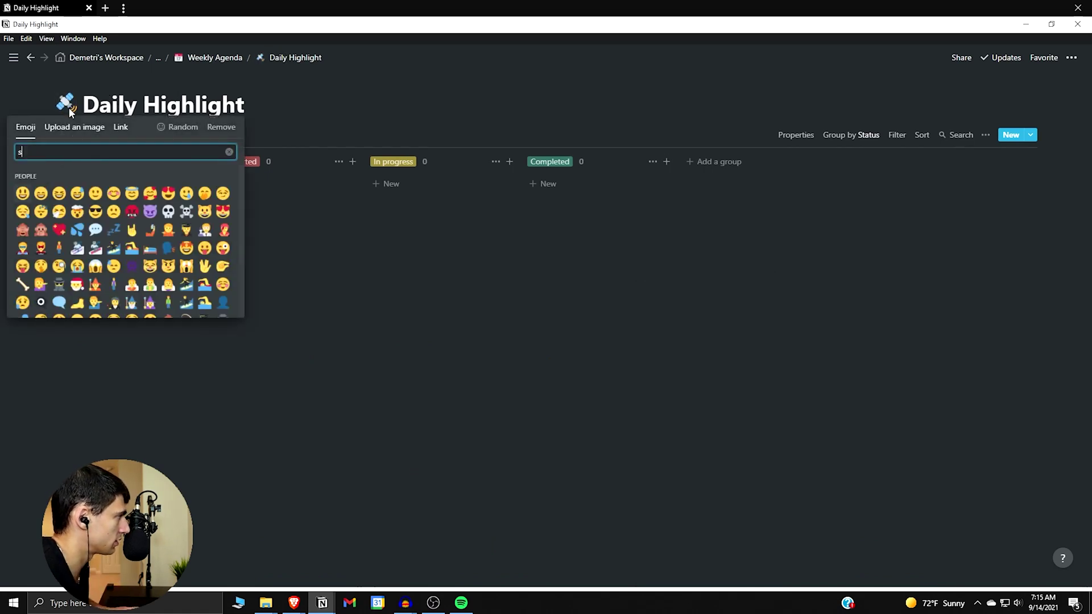
left_click(78, 178)
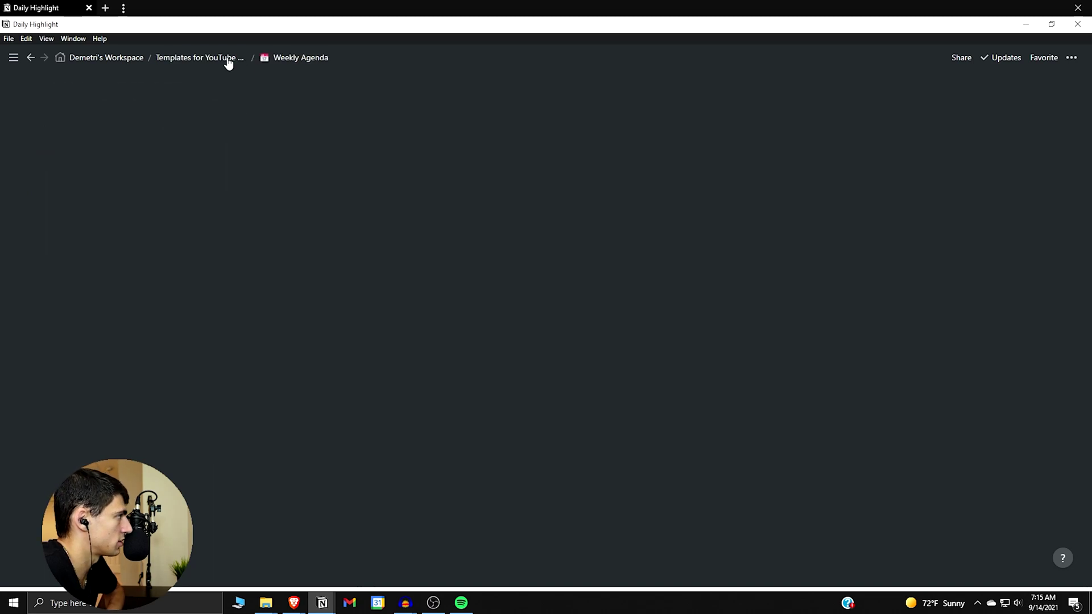
left_click(225, 60)
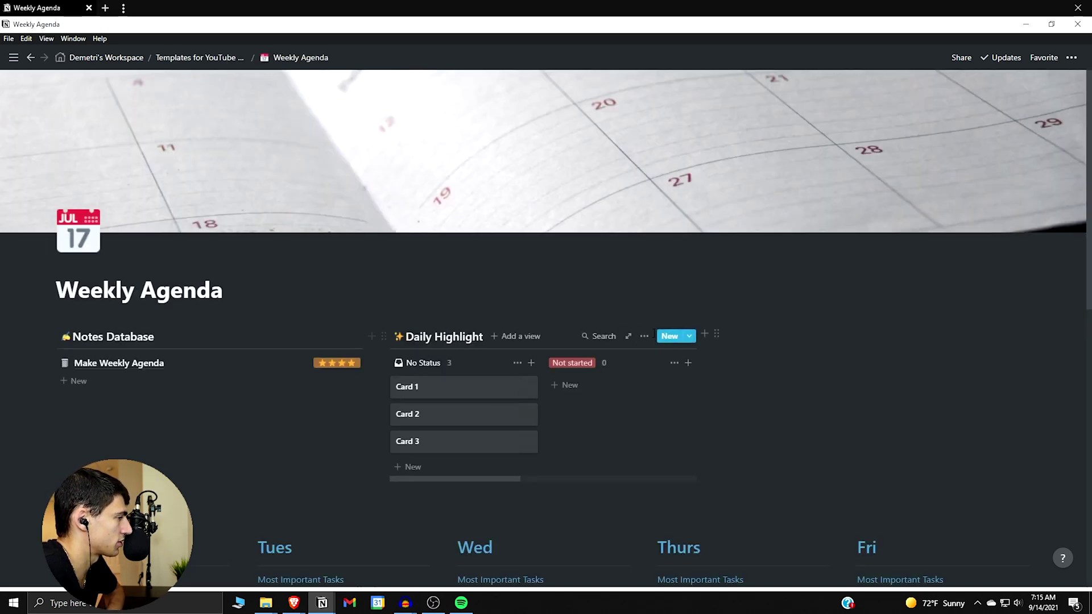
Step: Delete Card 1 and Card 2 from the No Status column of the Daily Highlight board
right_click(475, 396)
left_click(500, 428)
right_click(487, 387)
left_click(506, 423)
right_click(492, 390)
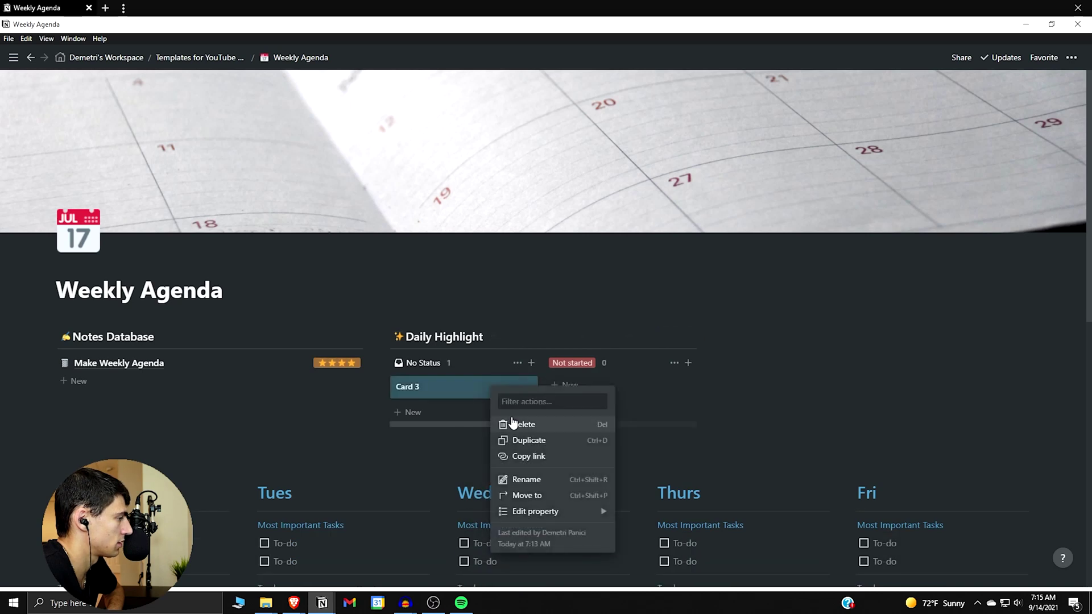
key("Escape")
Step: Open Card 3 and rename its Status property to "Day"
left_click(453, 392)
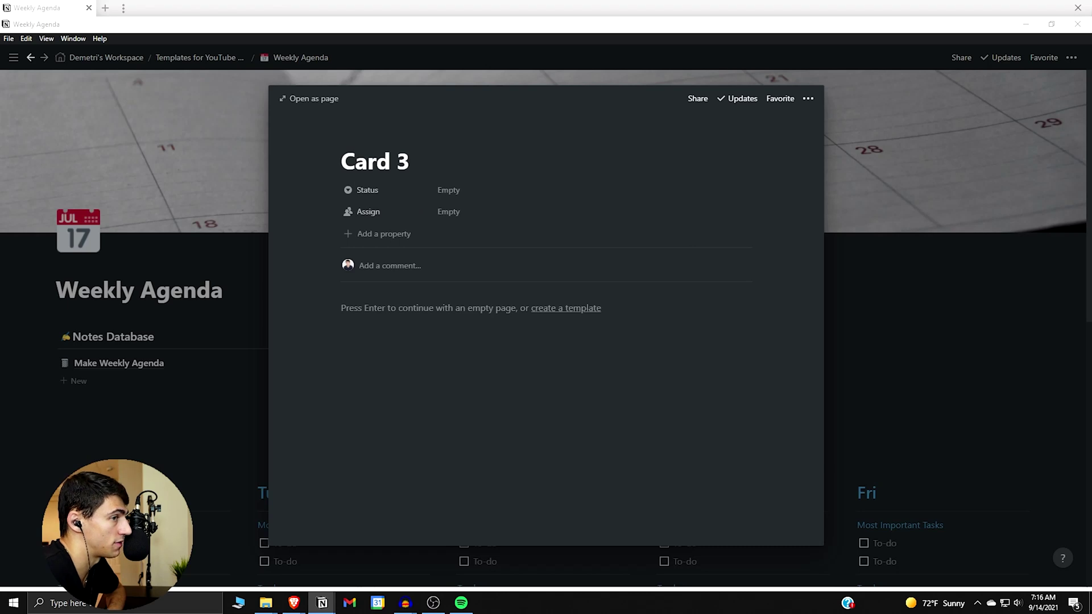
left_click(372, 192)
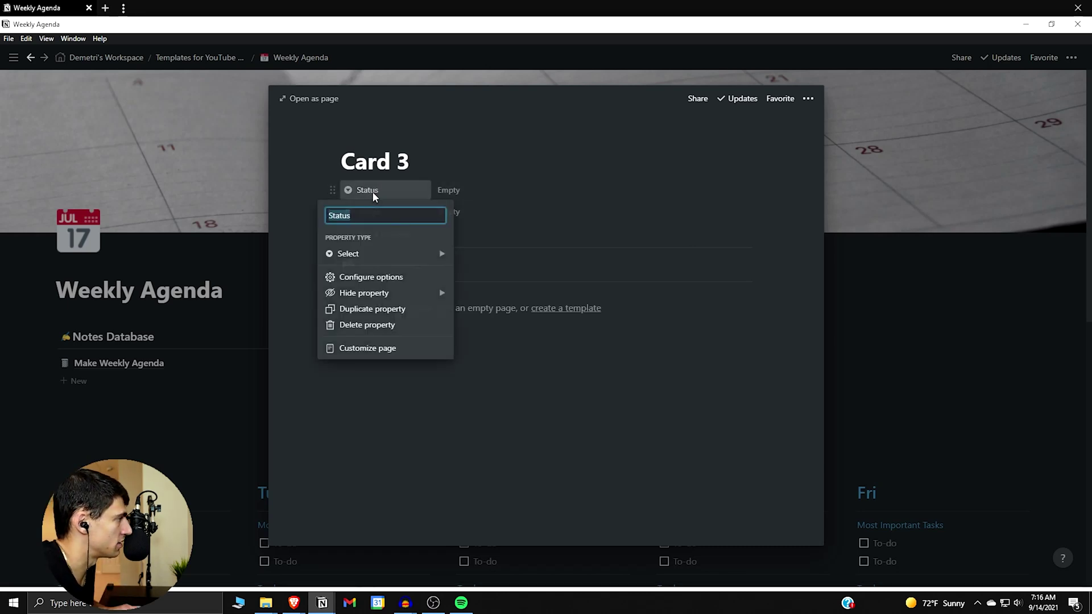
type("Day")
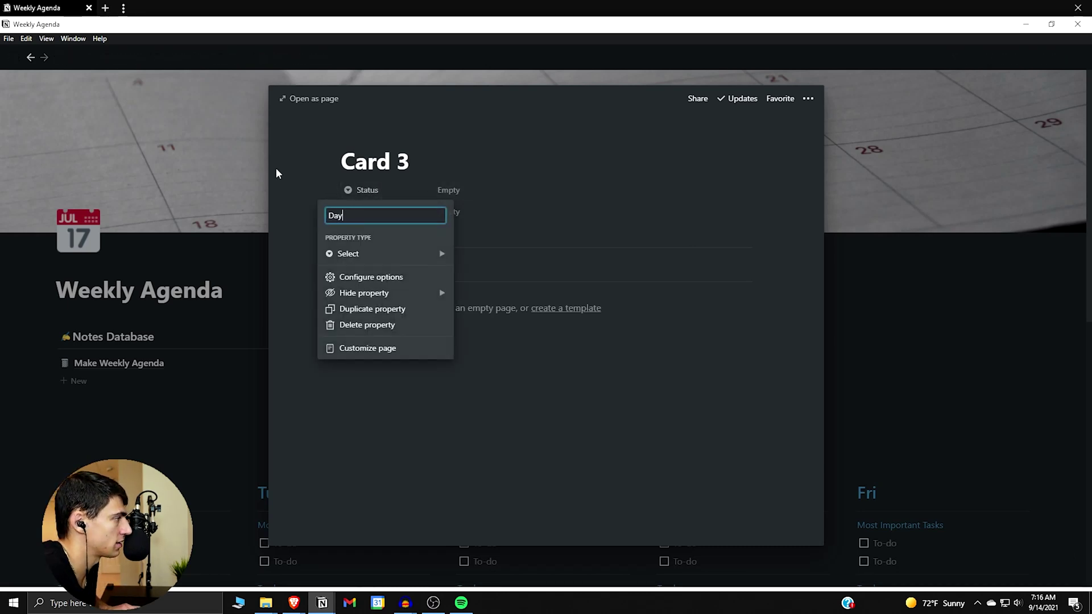
key("Return")
Step: Change Card 3's Assign property to the Select type and rename it "Progress"
left_click(368, 212)
mouse_move(382, 283)
left_click(488, 204)
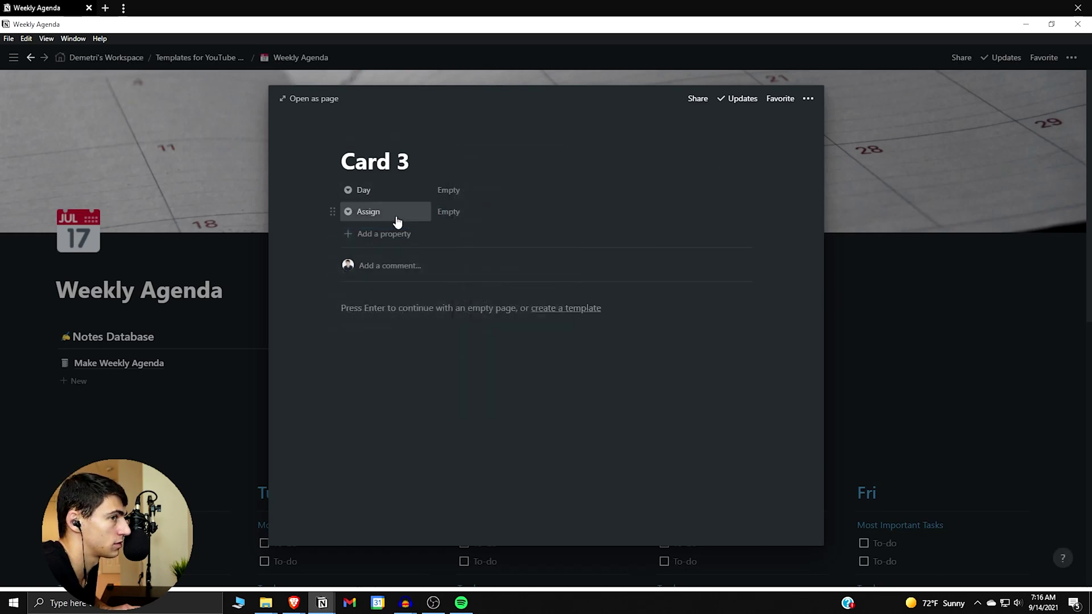
left_click(396, 216)
type("Progress")
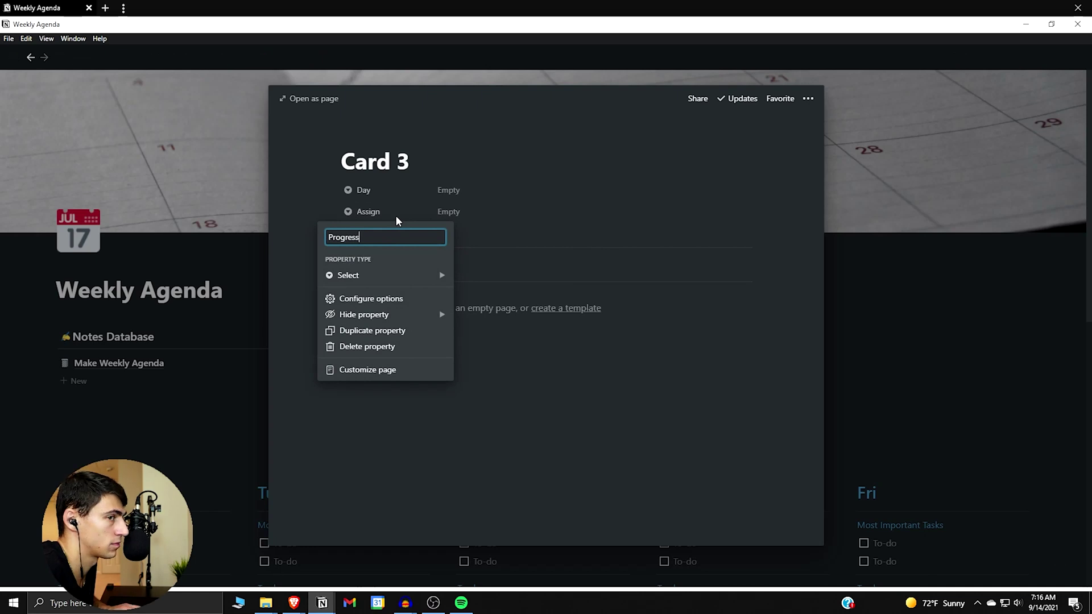
key("Return")
Step: Add a Checkbox property named "Status" to Card 3 and move it above Progress
left_click(384, 233)
mouse_move(422, 297)
left_click(490, 305)
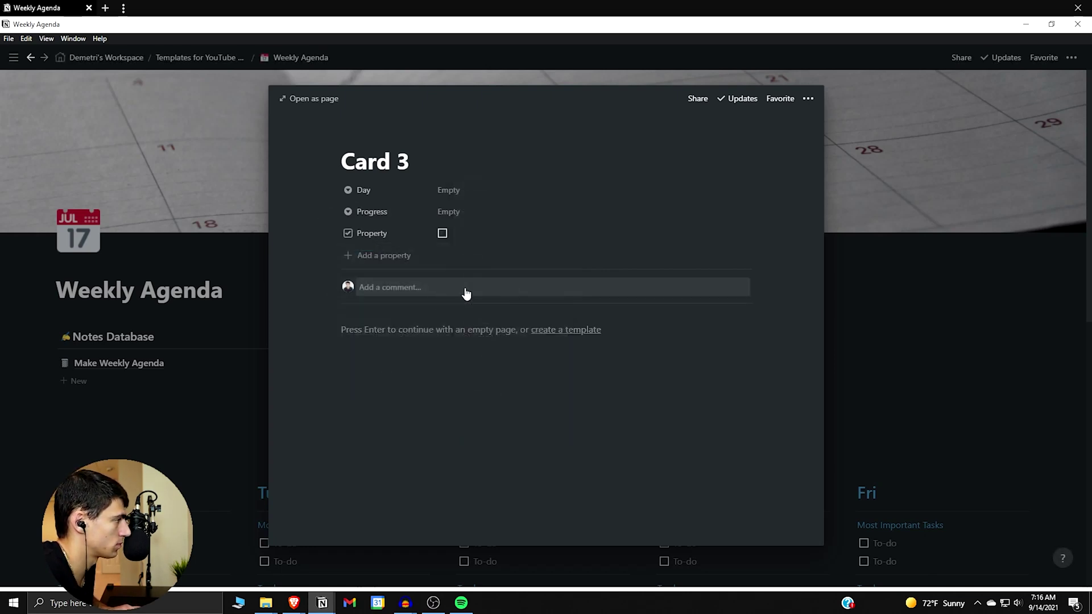
left_click(373, 239)
type("Statu")
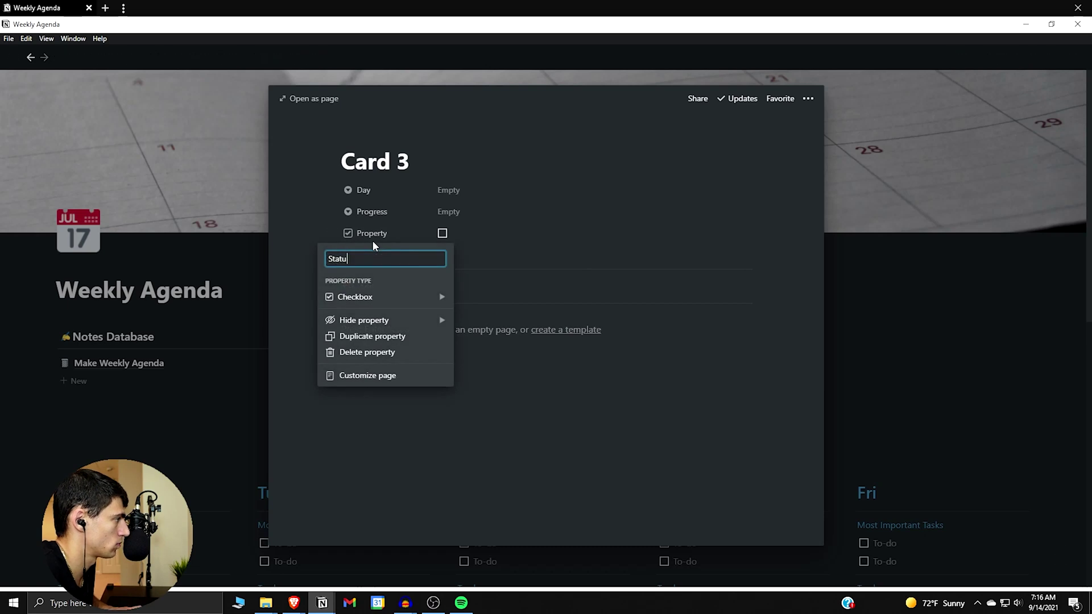
type("s")
key("Return")
left_click_drag(373, 239, 389, 215)
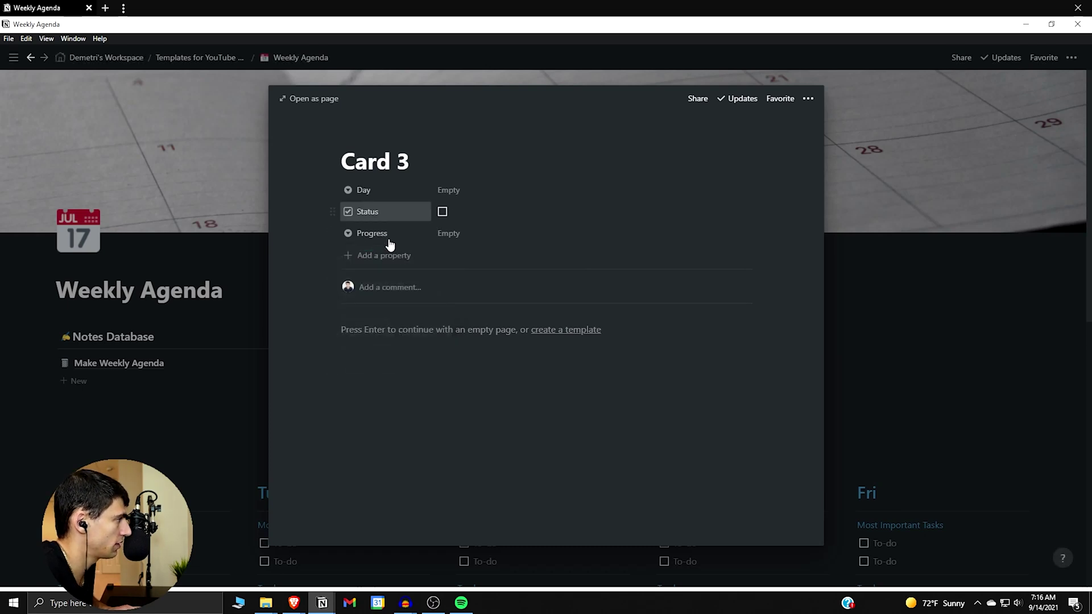
Step: Add a Relation property to Card 3 linked to the Notes Database located in Weekly Agenda
left_click(387, 253)
mouse_move(417, 317)
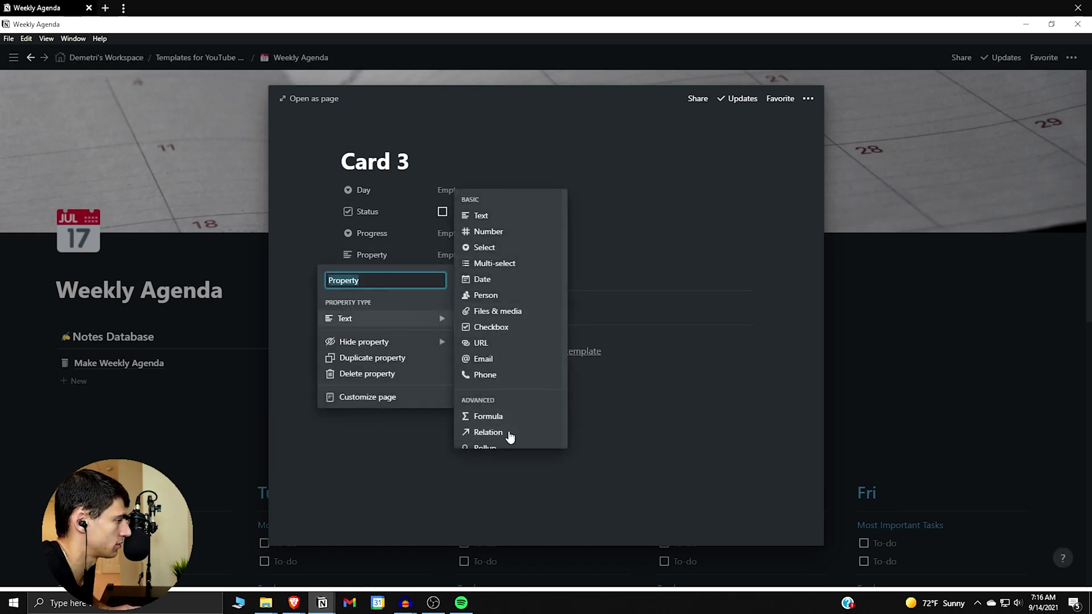
left_click(510, 433)
left_click(535, 319)
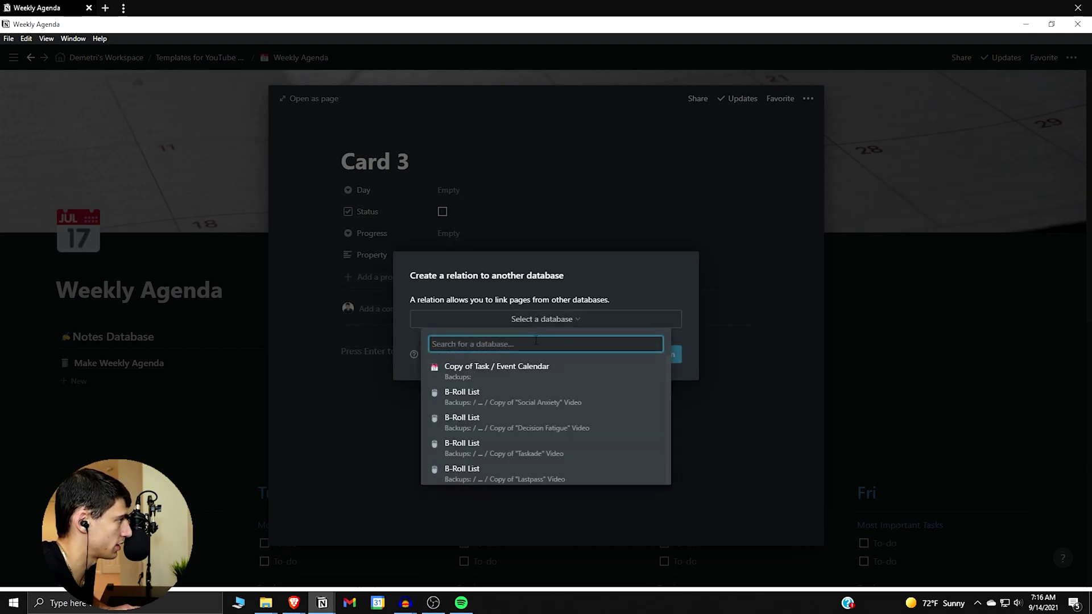
type("notes data")
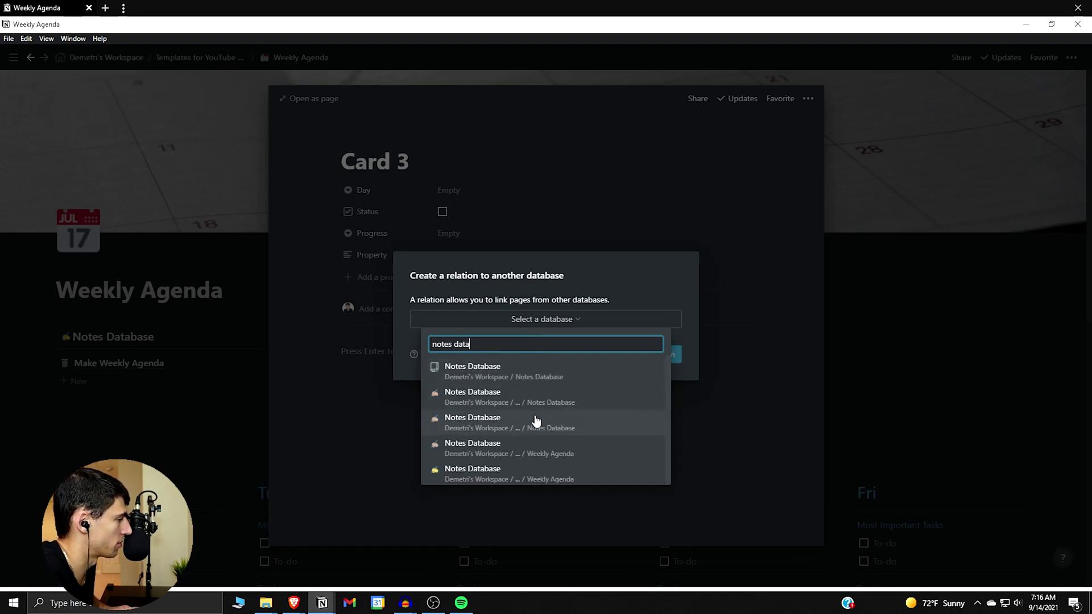
left_click(540, 473)
left_click(637, 355)
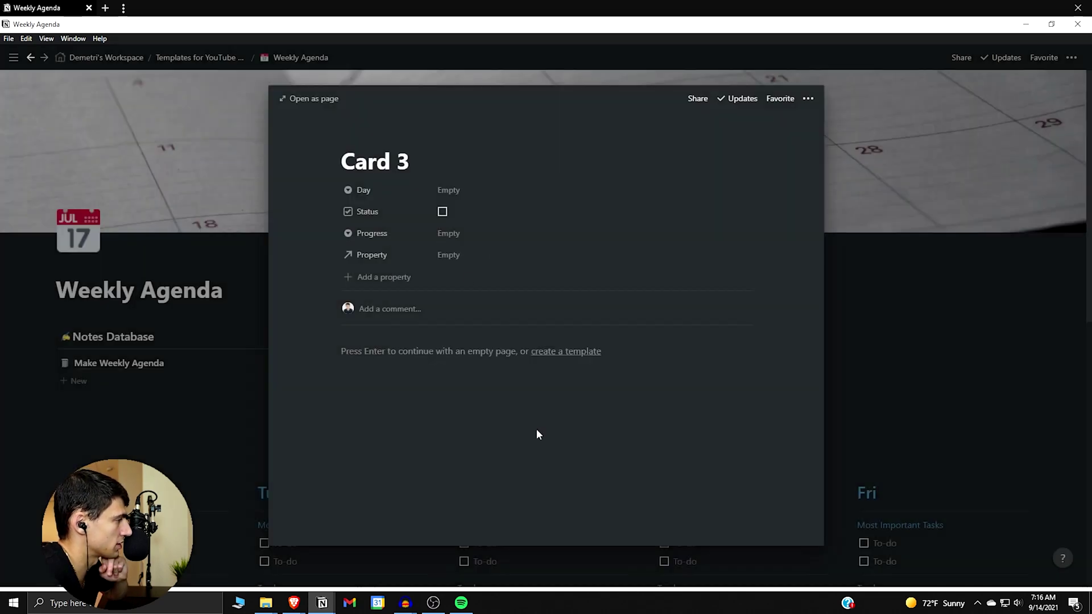
Step: Rename Card 3's new relation property to "Daily Journal" and close the card
left_click(377, 253)
type("Daily Journal")
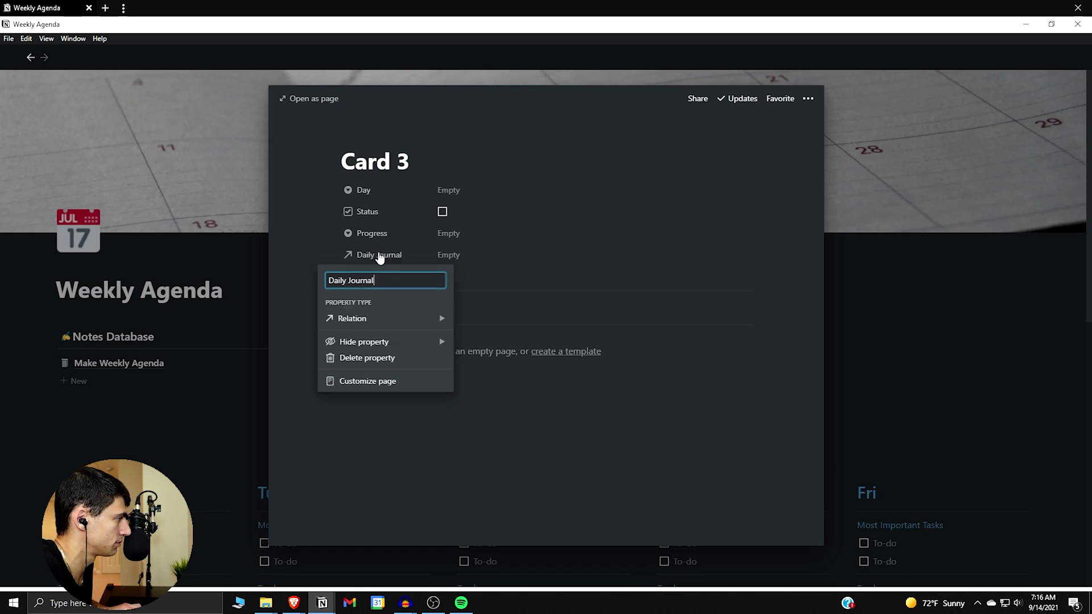
key("Return")
key("Escape")
Step: Open the Make Weekly Agenda note and rename its related relation property to "Daily Highlight"
left_click(167, 364)
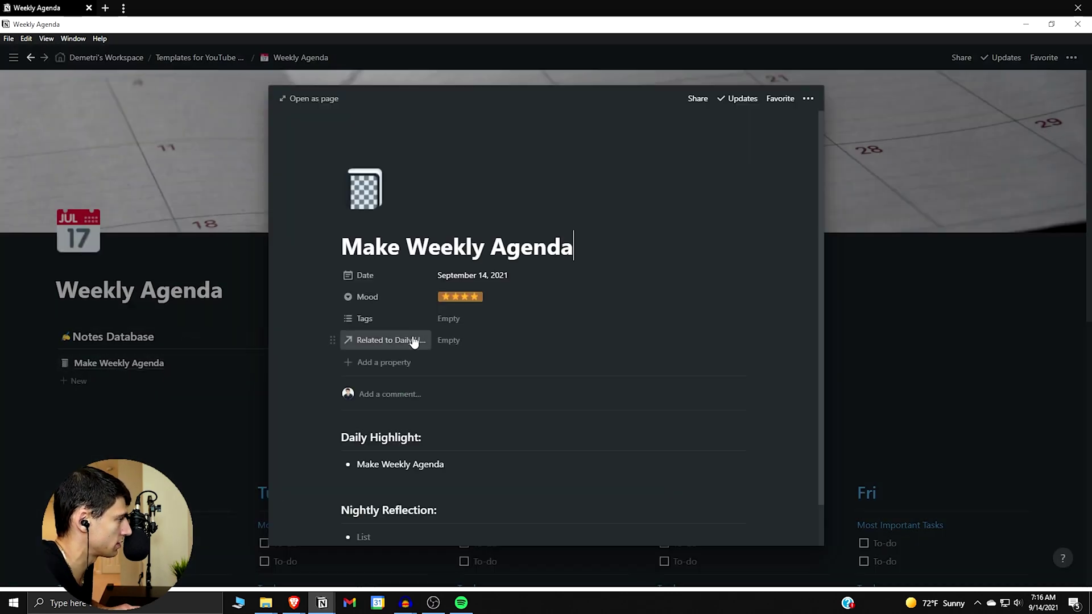
left_click(414, 340)
type("Daily Highlight")
key("Return")
left_click(229, 349)
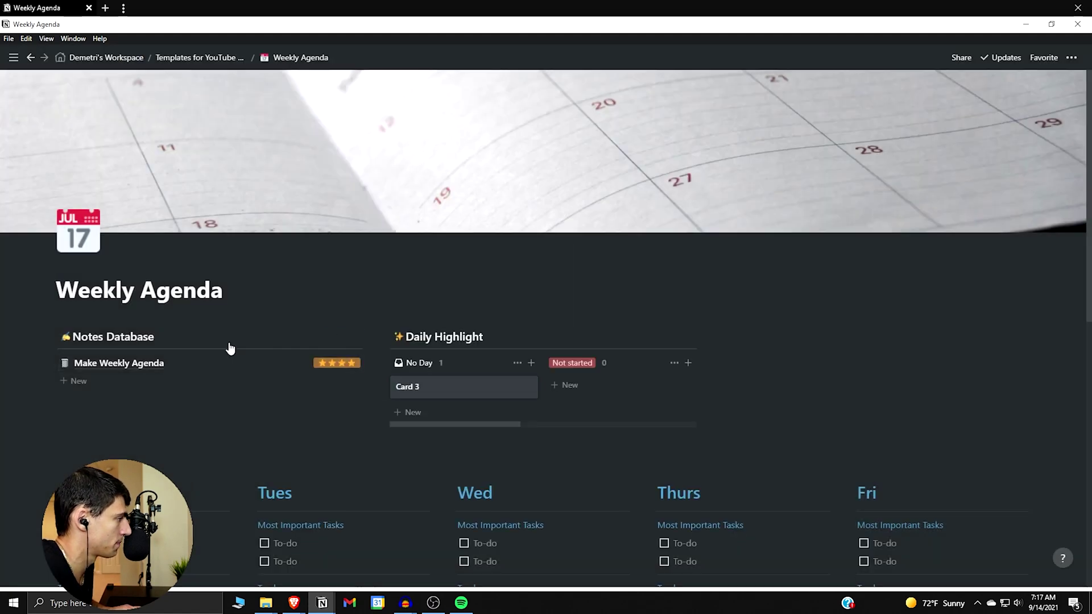
Step: Delete the Tags property from the Make Weekly Agenda note
left_click(263, 364)
left_click(367, 320)
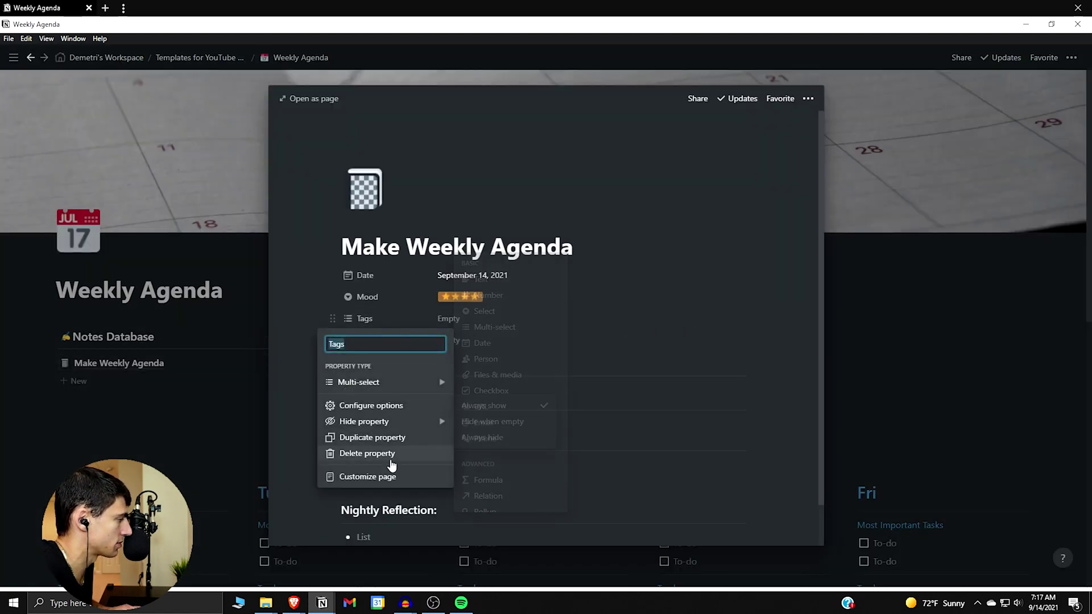
left_click(392, 453)
left_click(546, 322)
key("Escape")
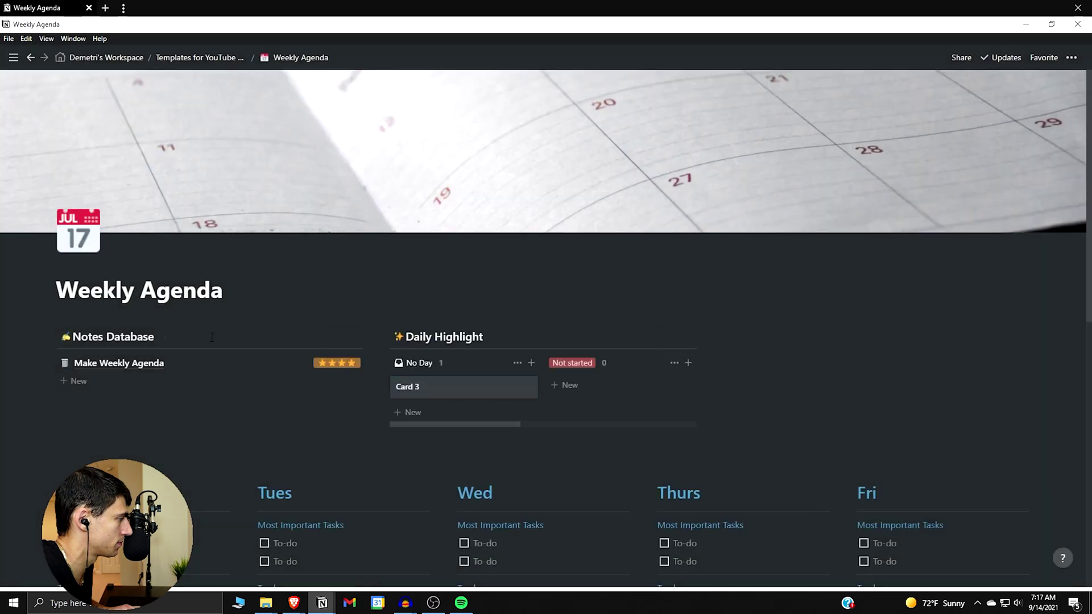
Step: Remove the Not started, In progress and Completed options from Card 3's Day property
left_click(488, 394)
left_click(500, 190)
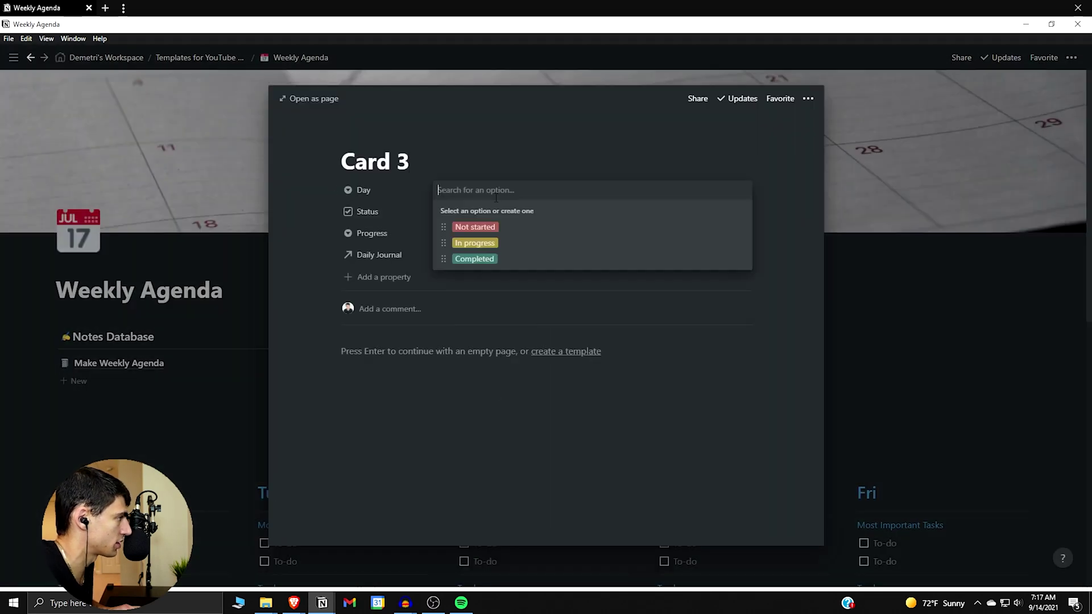
left_click(740, 228)
left_click(709, 274)
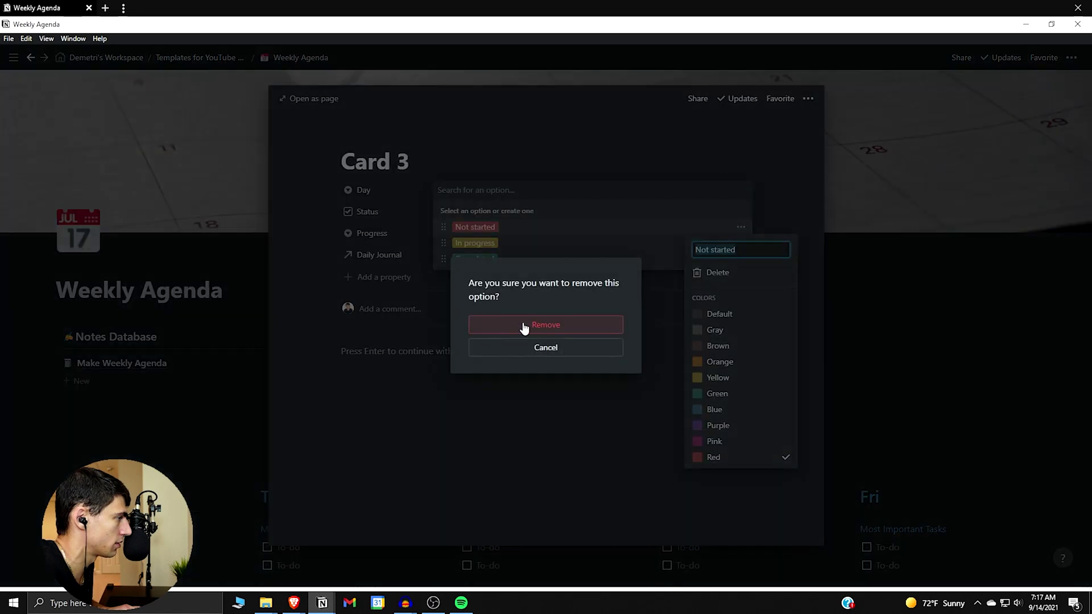
left_click(523, 327)
left_click(743, 227)
left_click(725, 274)
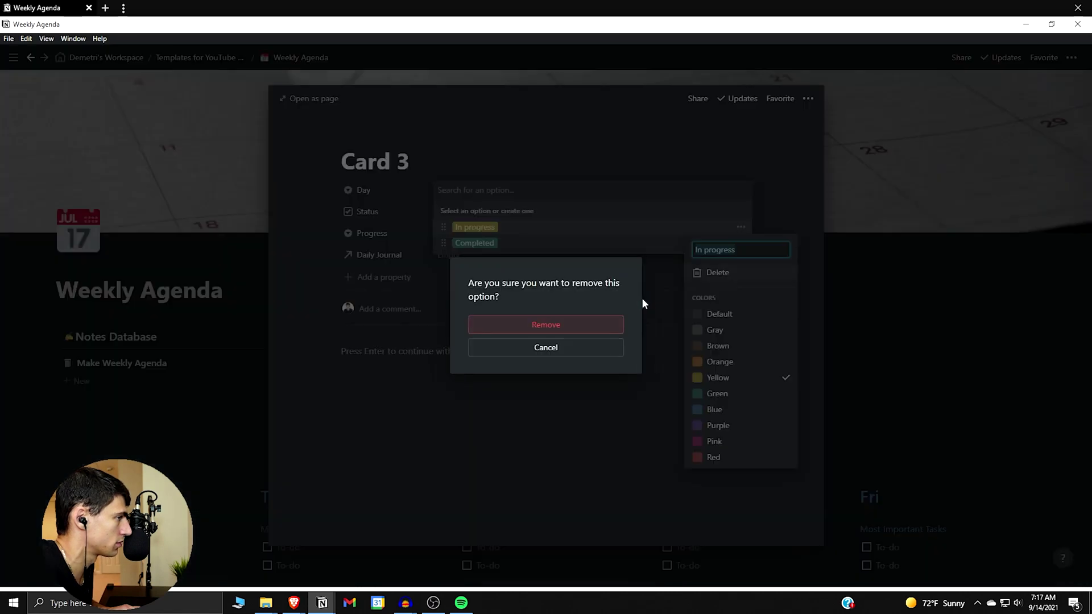
left_click(609, 312)
left_click(740, 228)
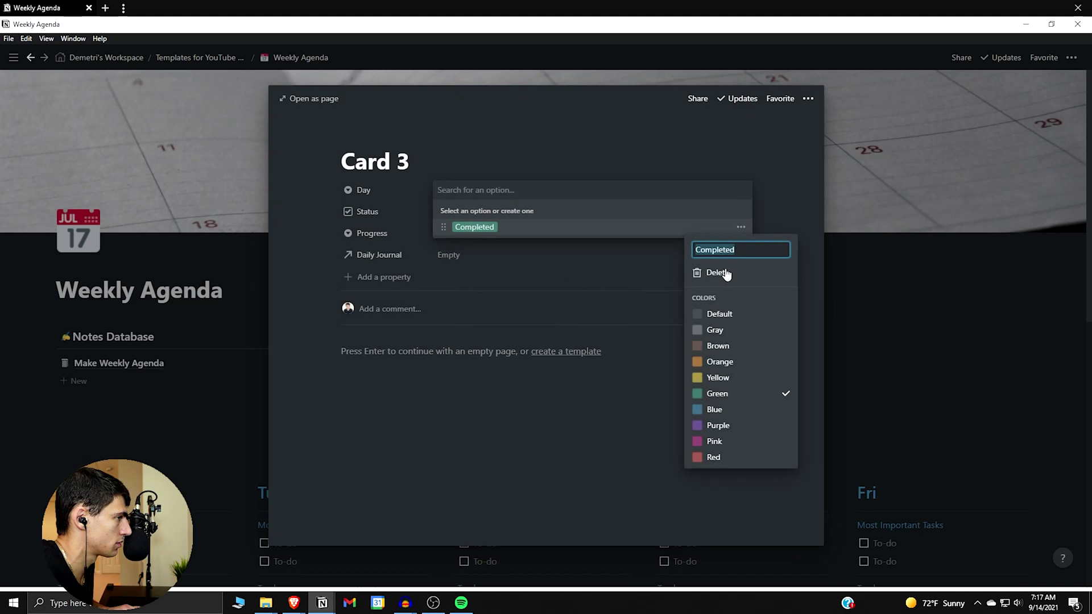
left_click(724, 274)
left_click(571, 326)
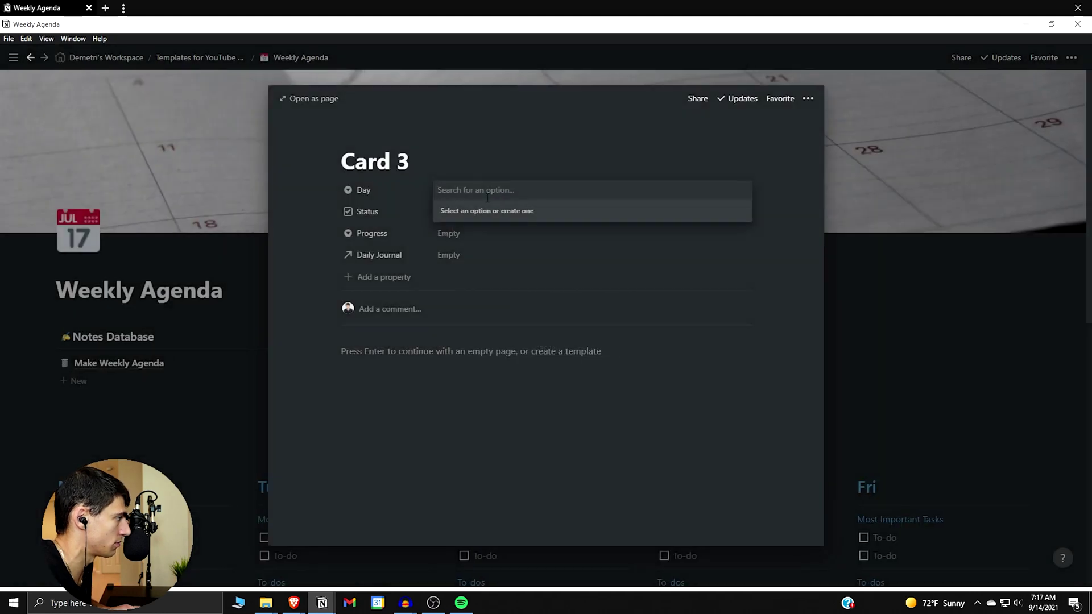
Step: Create Day options for Monday, Tuesday, Wednesday, Thursday, Friday, Saturday and Sunday, leaving Card 3 set to Monday
type("Monday")
key("Return")
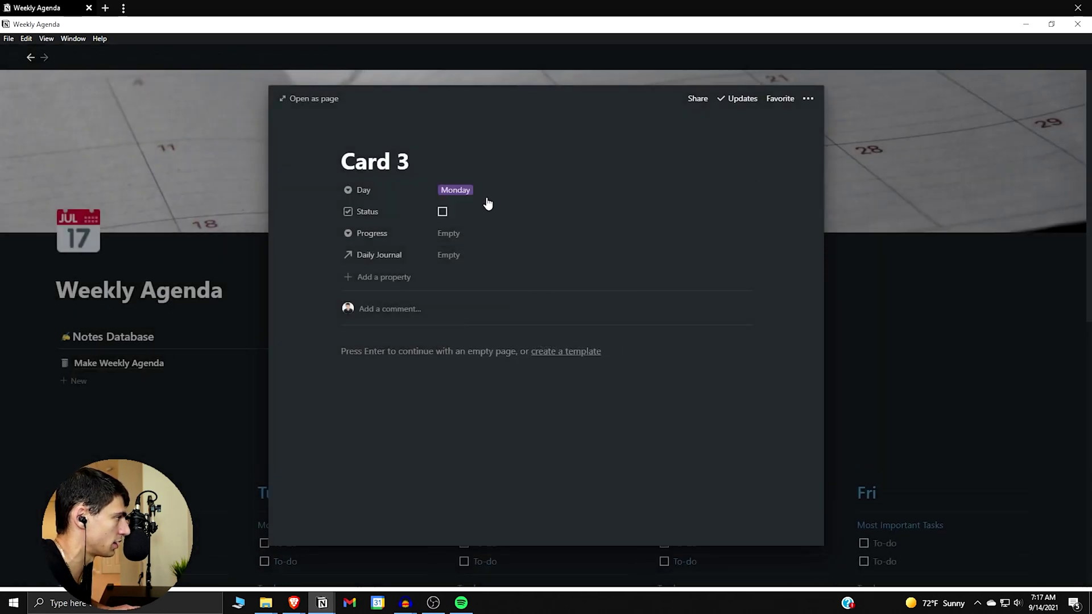
left_click(488, 193)
type("Tuesday")
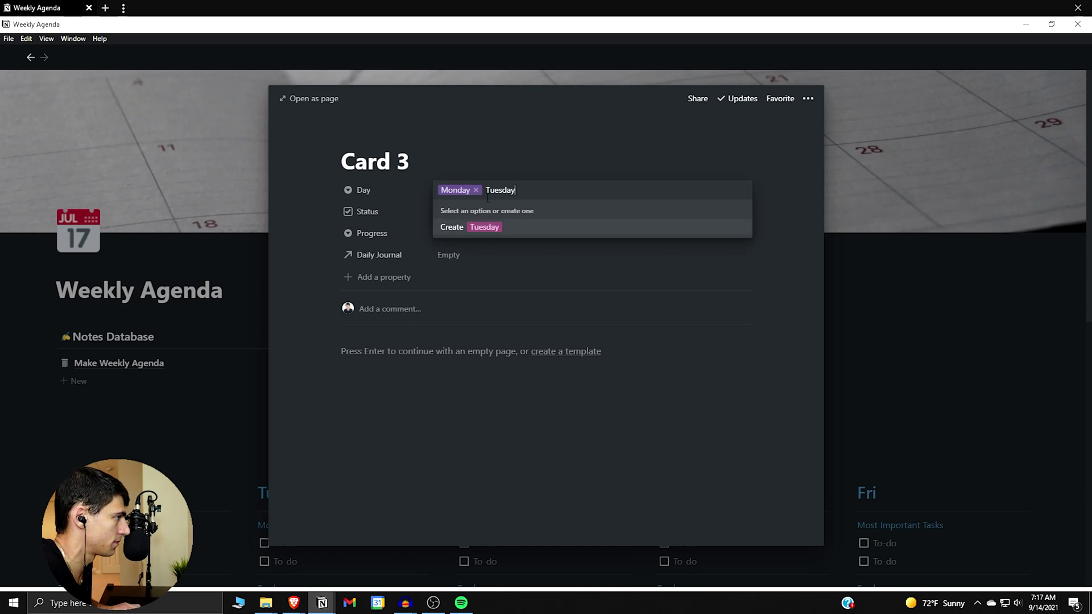
key("Return")
left_click(488, 193)
type("Wednesday")
key("Return")
type("Thursday")
key("Return")
type("Friday")
key("Return")
type("Saturday Sunday")
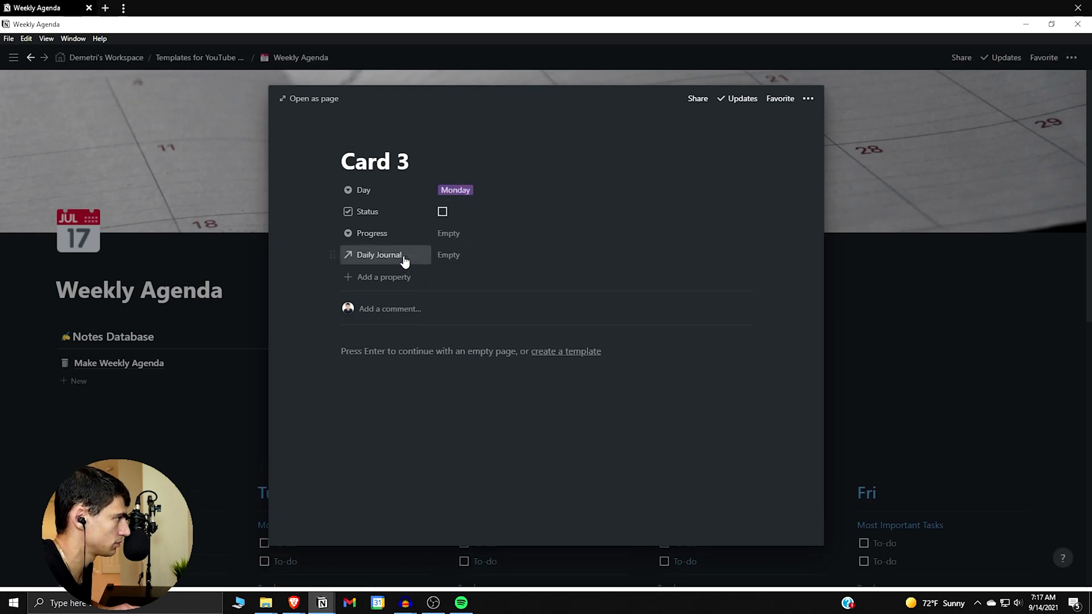
Step: Create the options "Current" and "Completed" for Card 3's Progress property
left_click(469, 233)
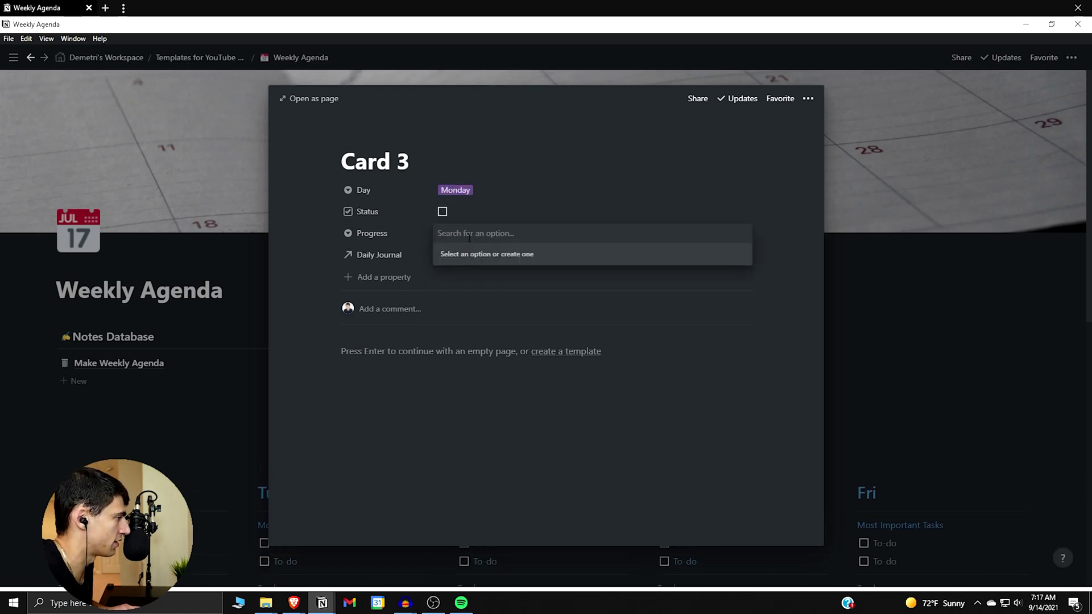
type("In P")
key("BackSpace")
key("BackSpace")
type("Current")
key("Return")
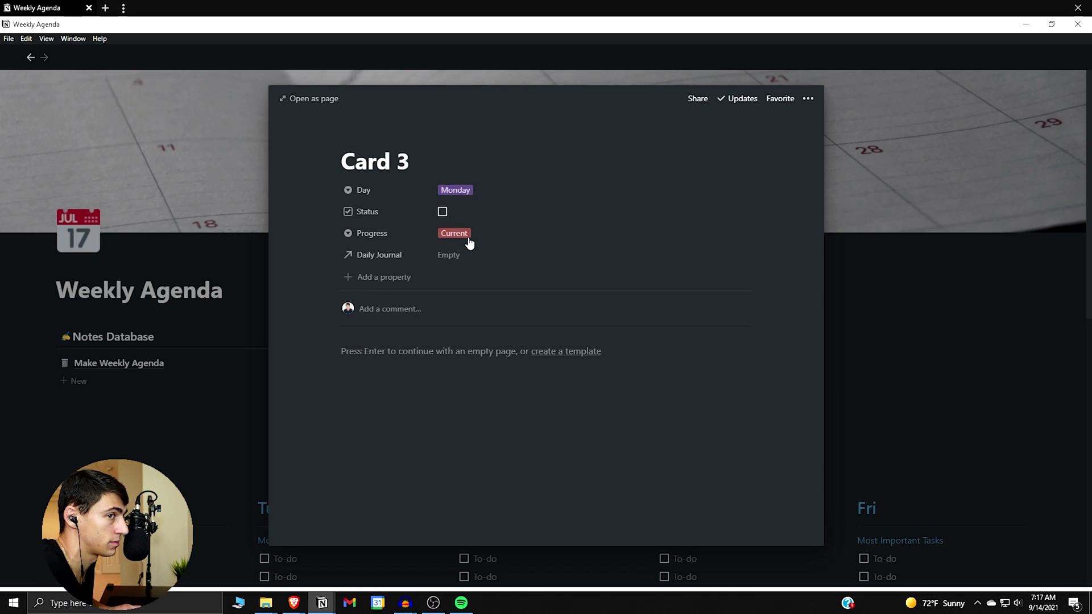
left_click(462, 235)
type("Completed")
key("Return")
Step: Change the color of the Current option in Progress to green
left_click(463, 235)
left_click(740, 270)
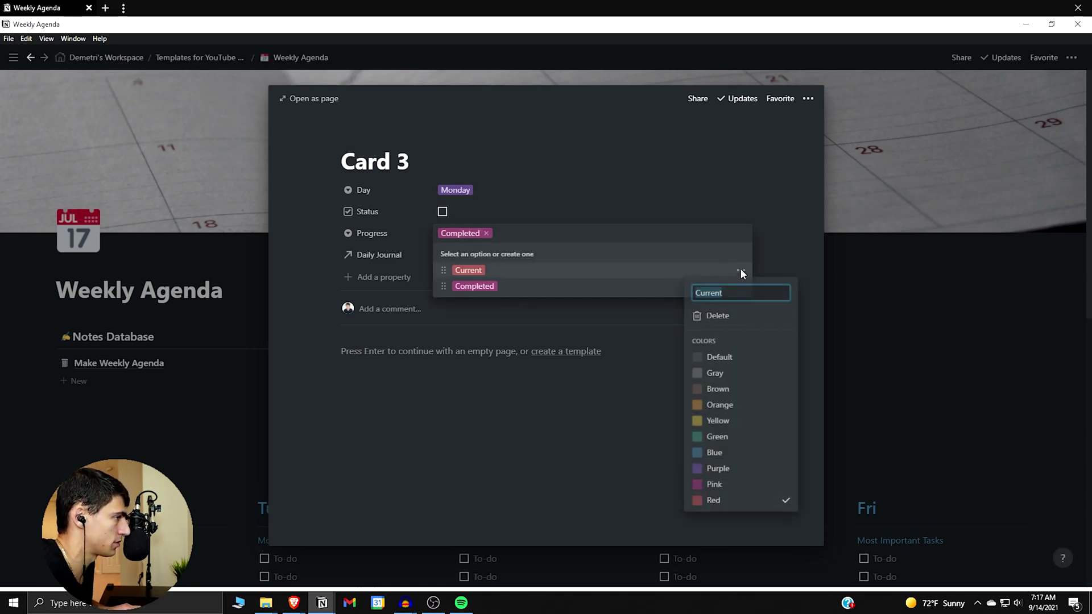
left_click(732, 441)
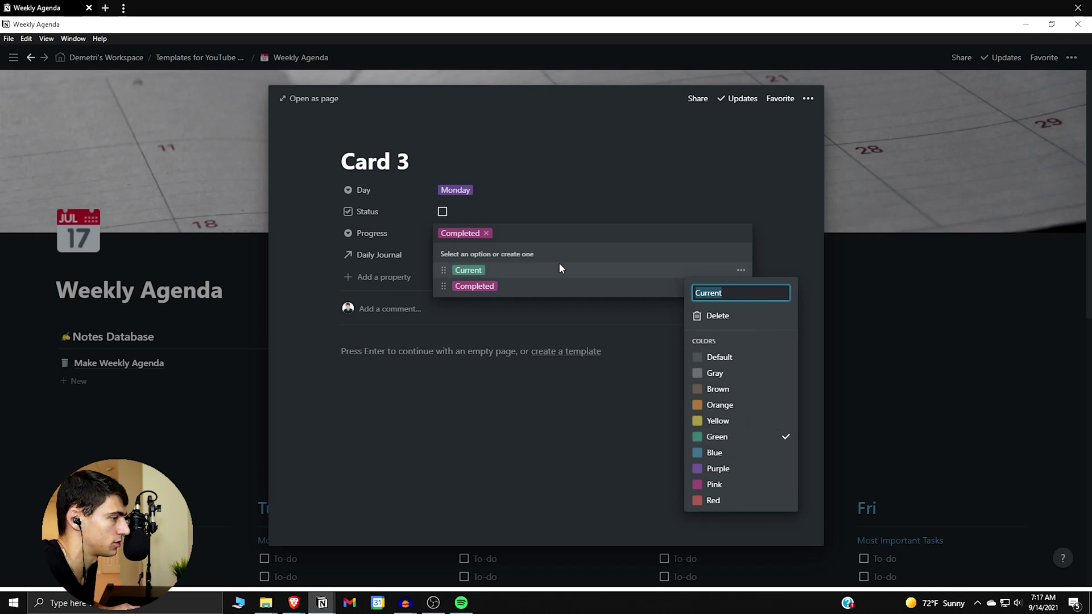
left_click(558, 263)
Step: Recolor the Completed option in Progress red, rename it "Finished" and close the card
left_click(740, 286)
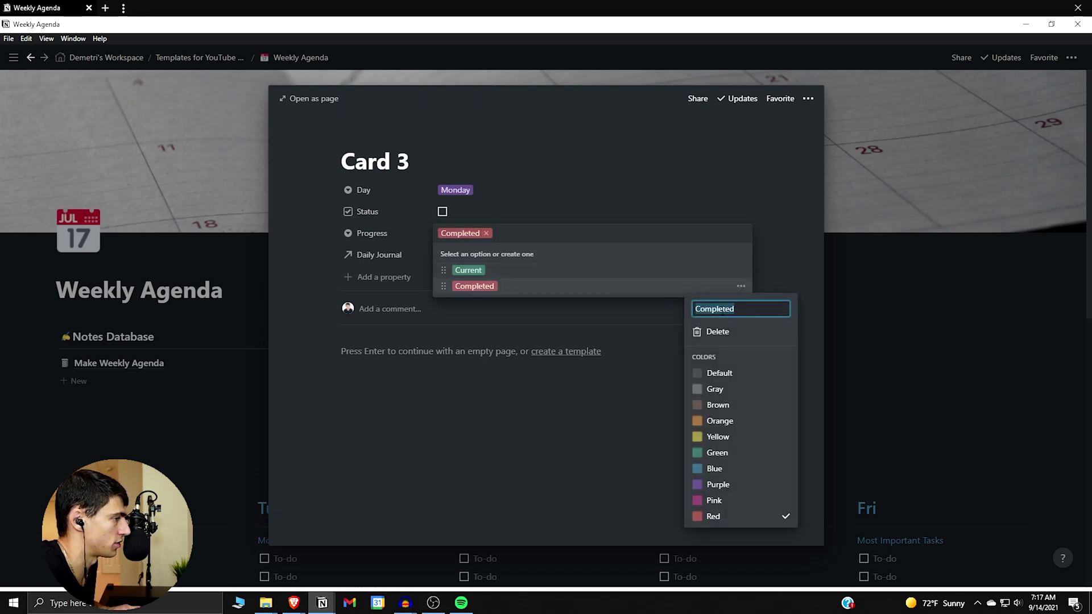
type("Finished")
key("Return")
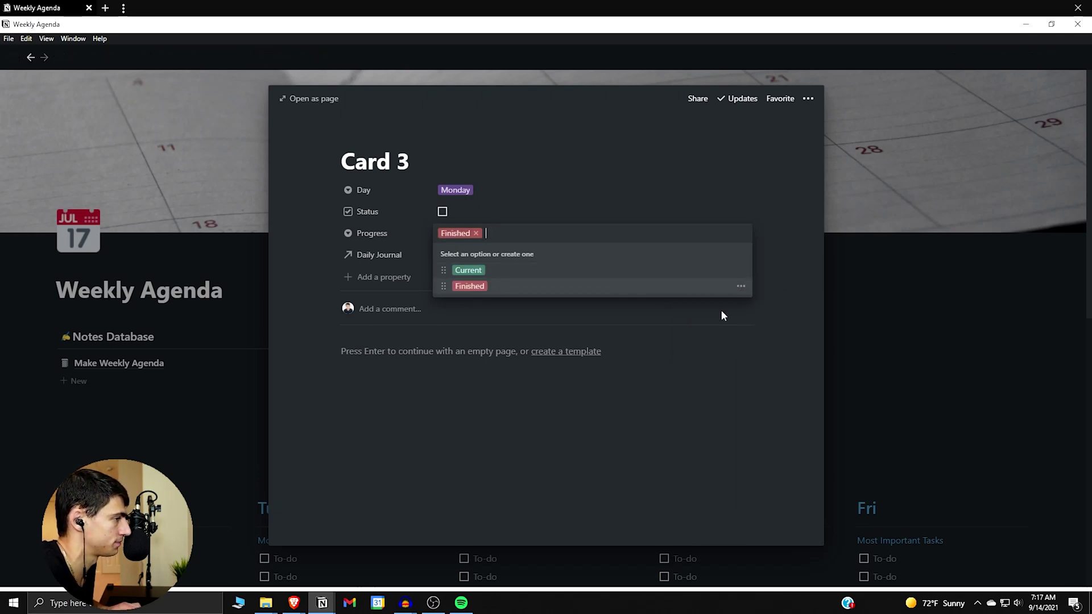
left_click(540, 139)
left_click(229, 298)
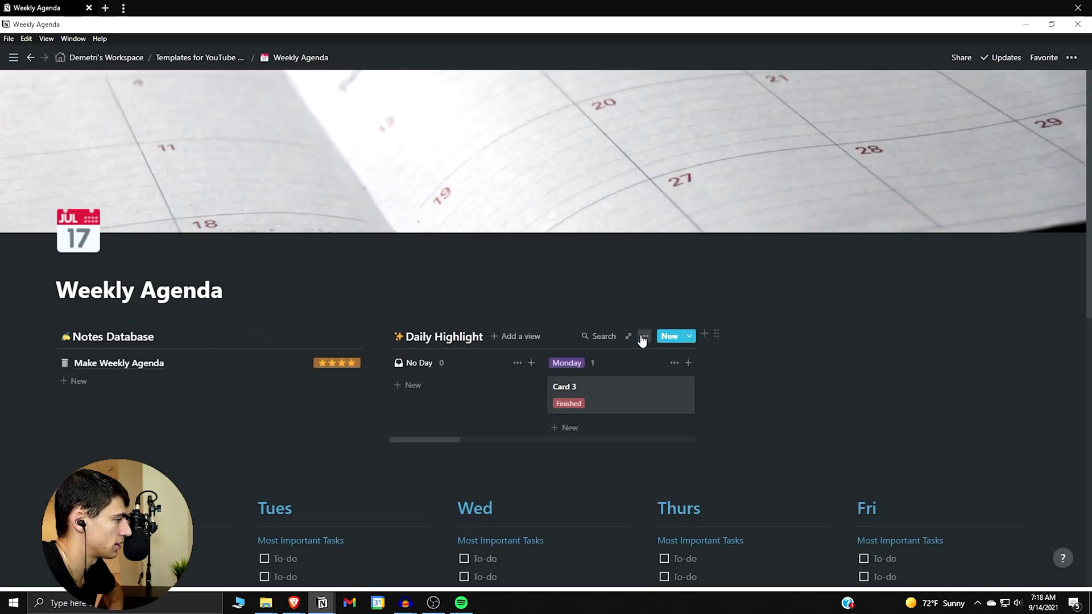
left_click(644, 336)
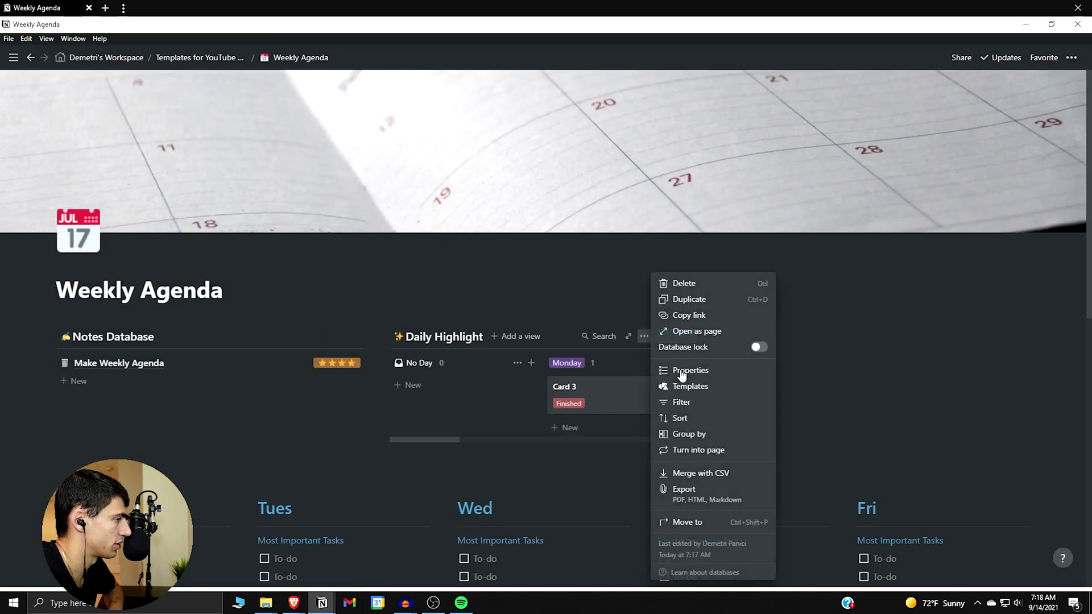
left_click(692, 434)
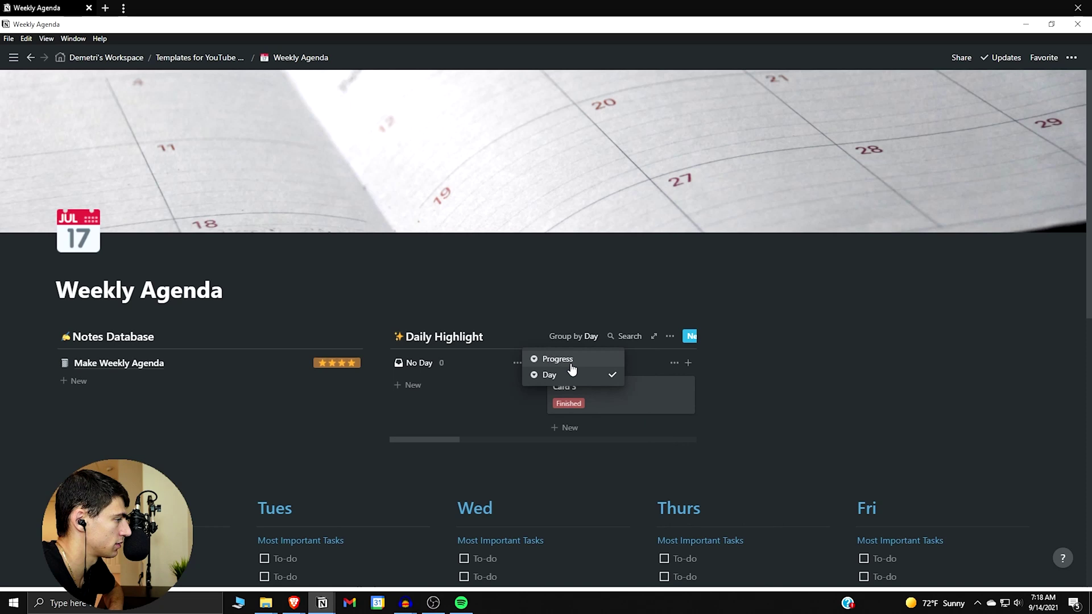
left_click(453, 430)
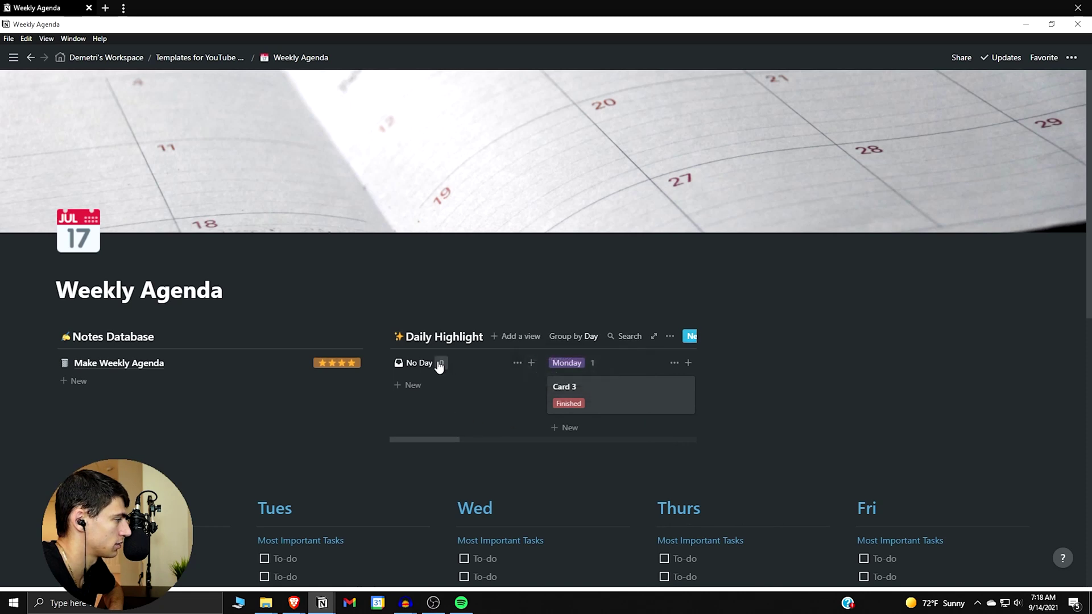
Step: Move the No Day column to the end of the Daily Highlight board and check the column order in full-page view
left_click_drag(441, 363, 682, 371)
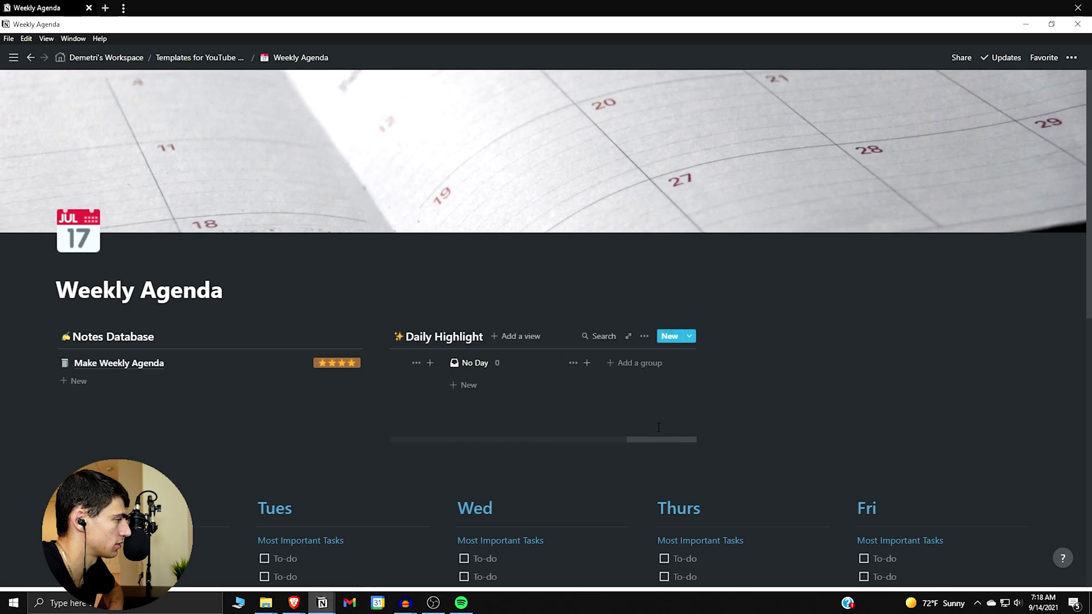
left_click_drag(647, 441, 387, 443)
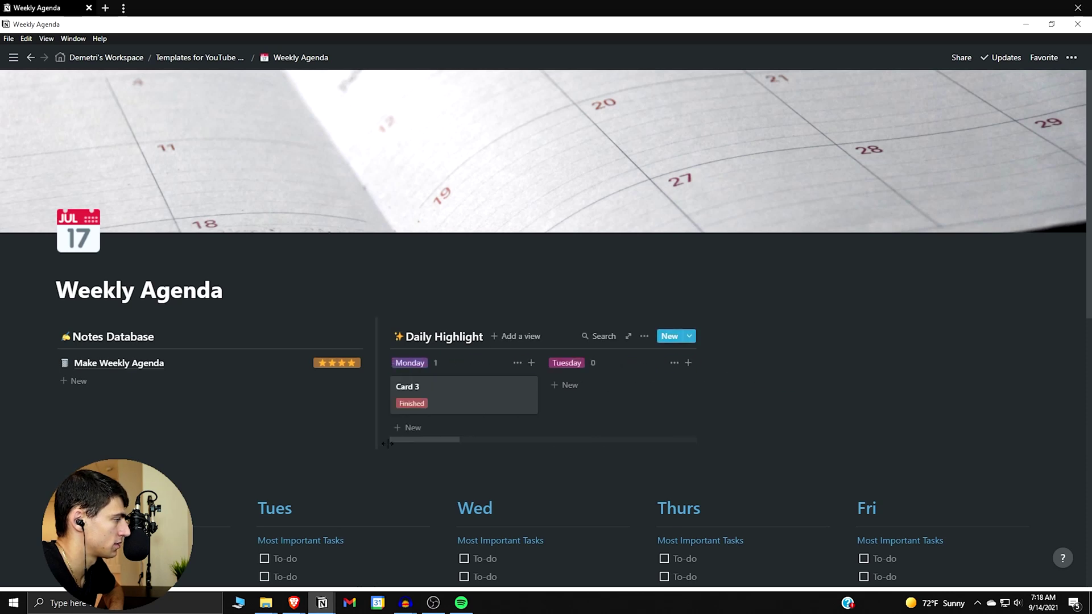
left_click(628, 336)
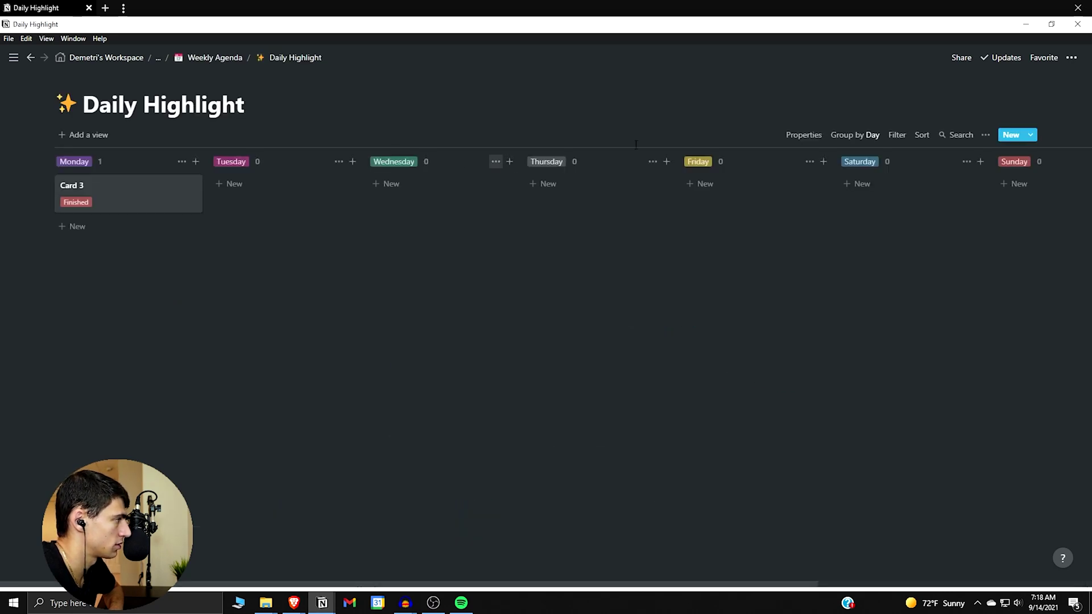
left_click(207, 59)
Step: Hide the Progress property and show the Status checkbox on the Daily Highlight board's cards
left_click(643, 337)
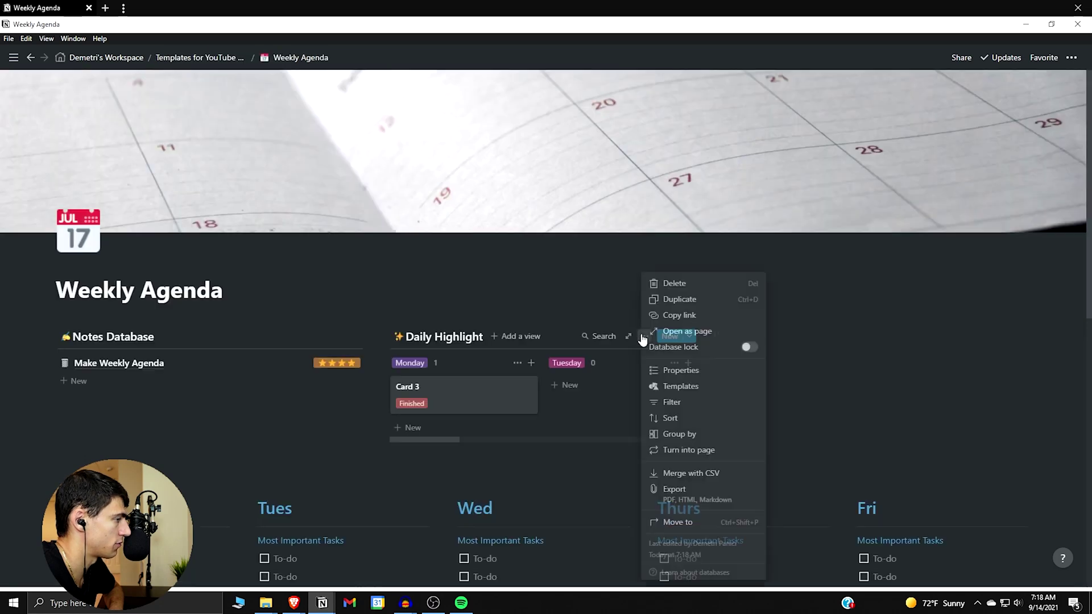
left_click(670, 371)
left_click(661, 467)
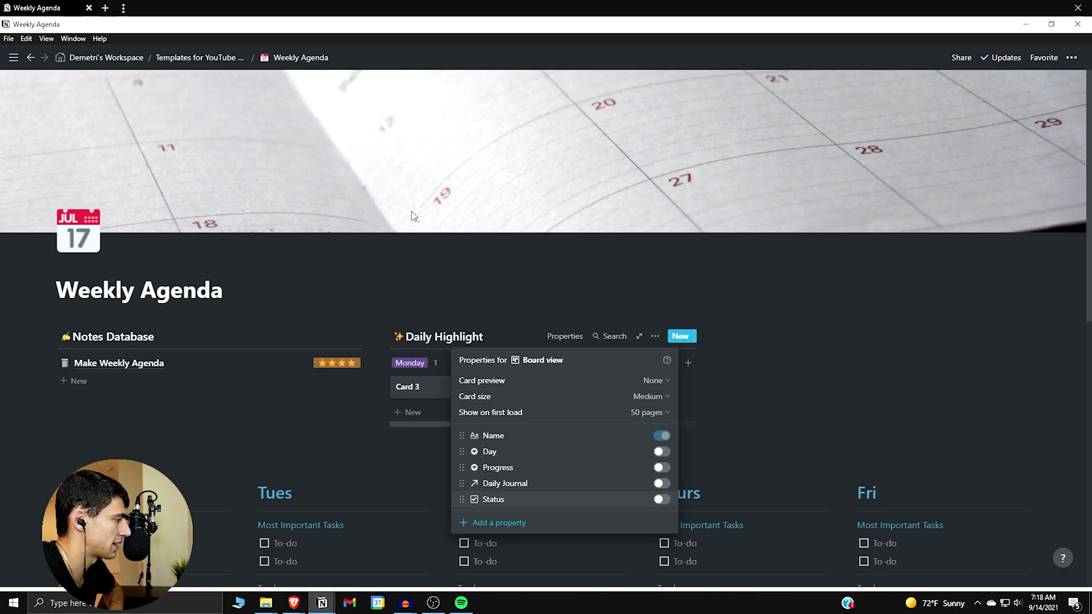
left_click(463, 241)
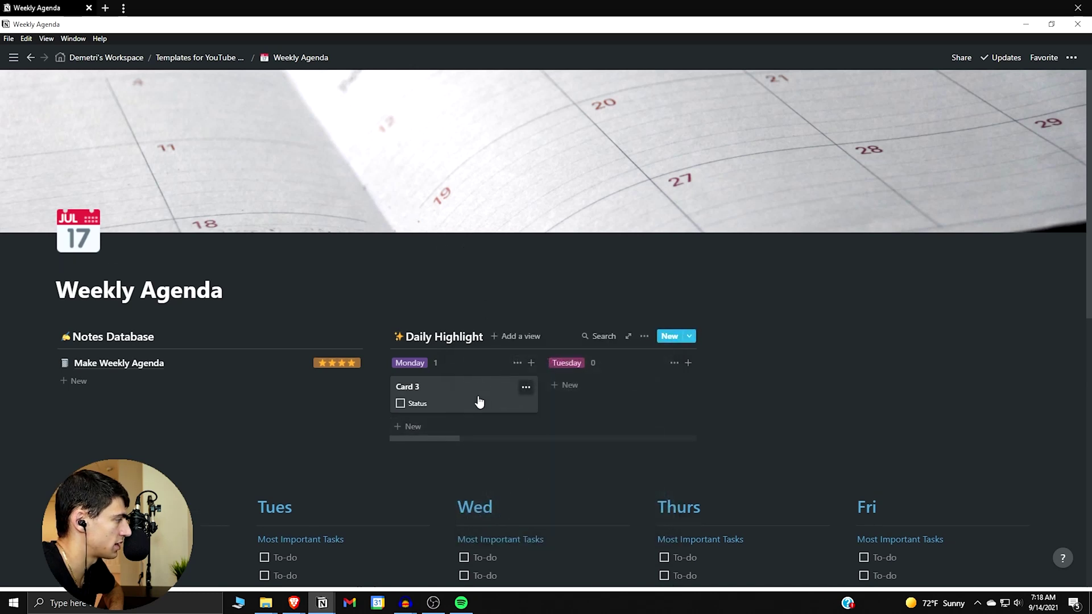
Step: Rename Card 3 in the Monday column of the Daily Highlight board to "Make Weekly Agenda"
left_click_drag(449, 439, 405, 433)
left_click(495, 403)
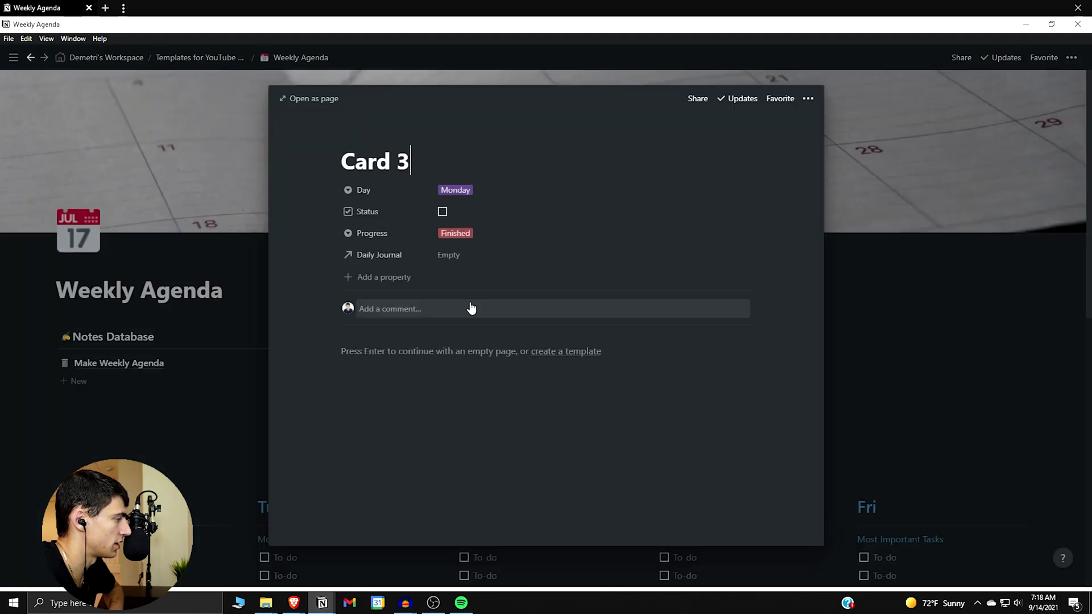
triple_click(457, 163)
type("Make Wee")
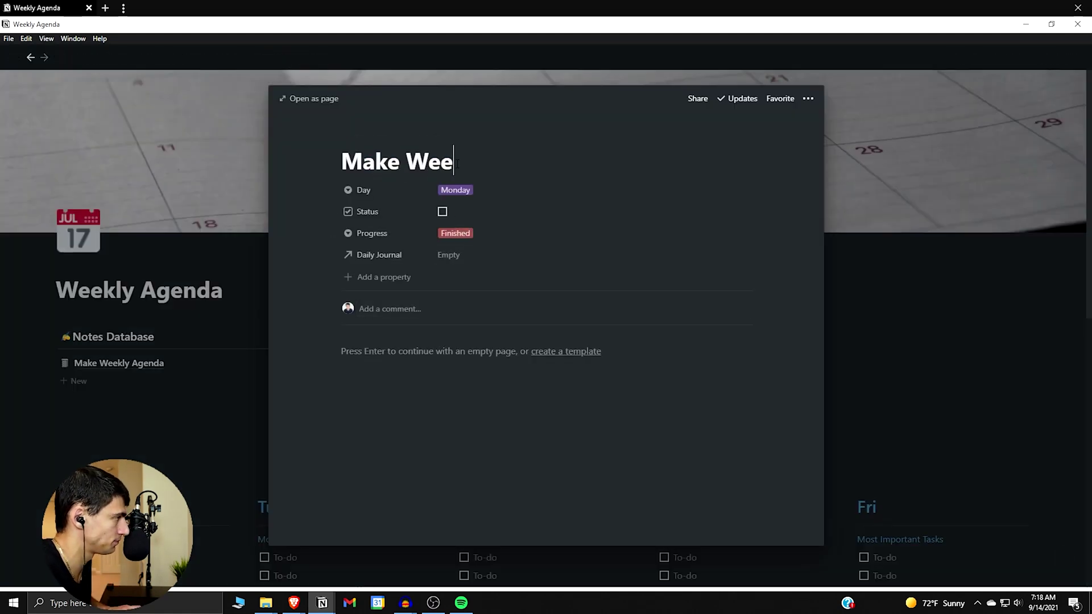
type("kly Agenda")
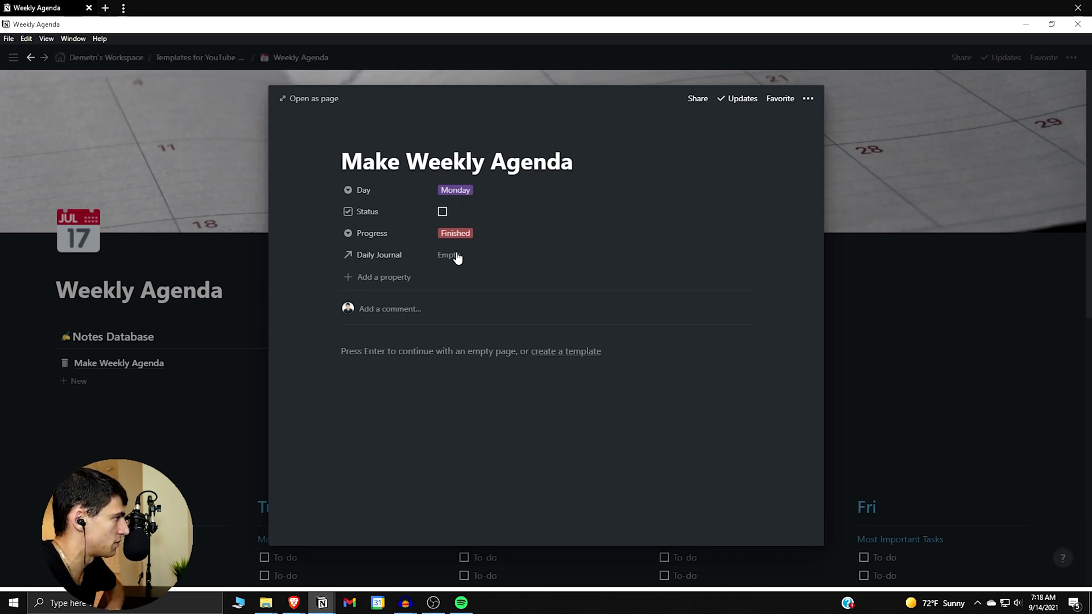
Step: Relate the card's Daily Journal property to the "Make Weekly Agenda" note in Notes Database and close the card
left_click(449, 254)
type("make week")
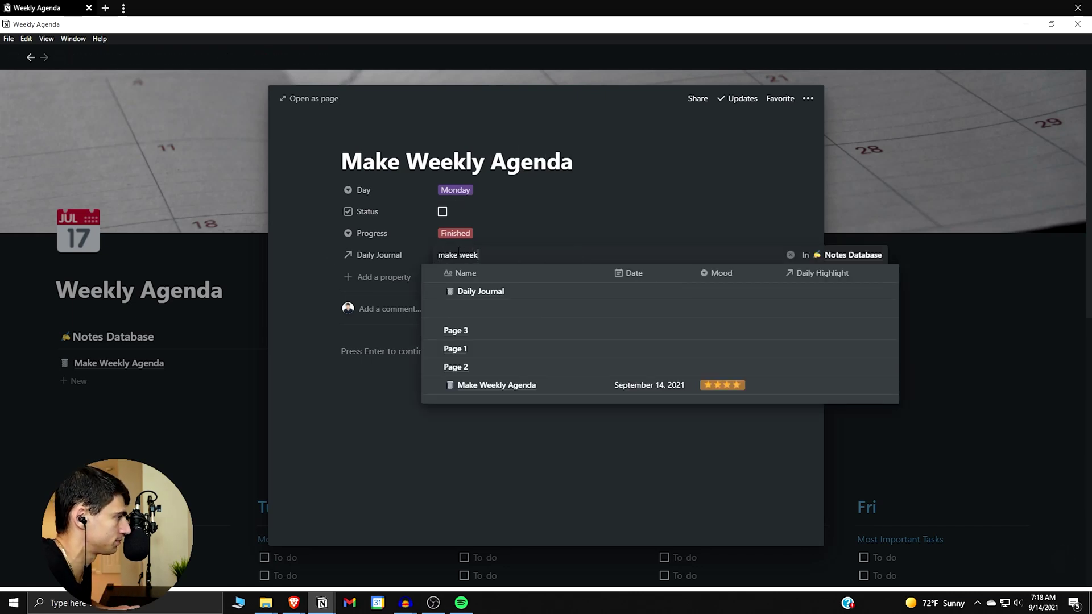
left_click(496, 290)
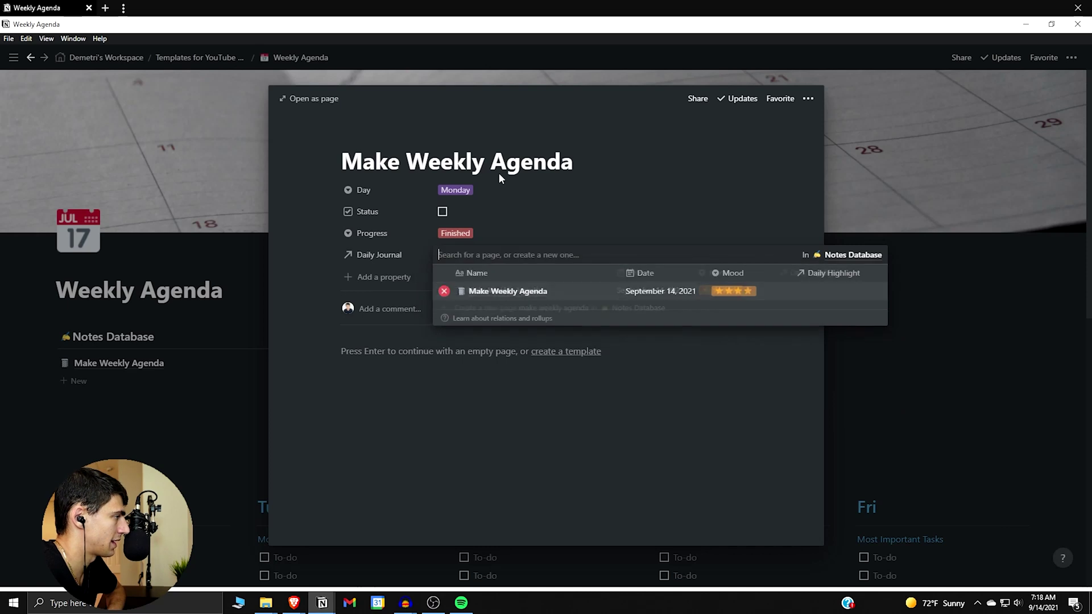
left_click(499, 174)
left_click(189, 396)
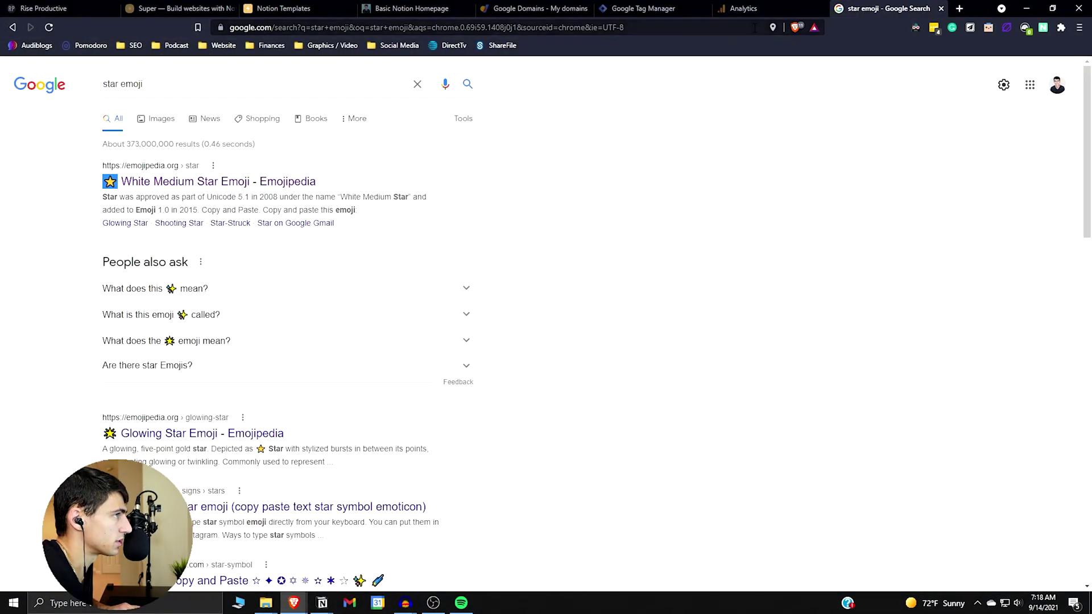
Step: Switch to the browser, open the existing Weather widget on indify.co and copy its embed link
left_click(752, 28)
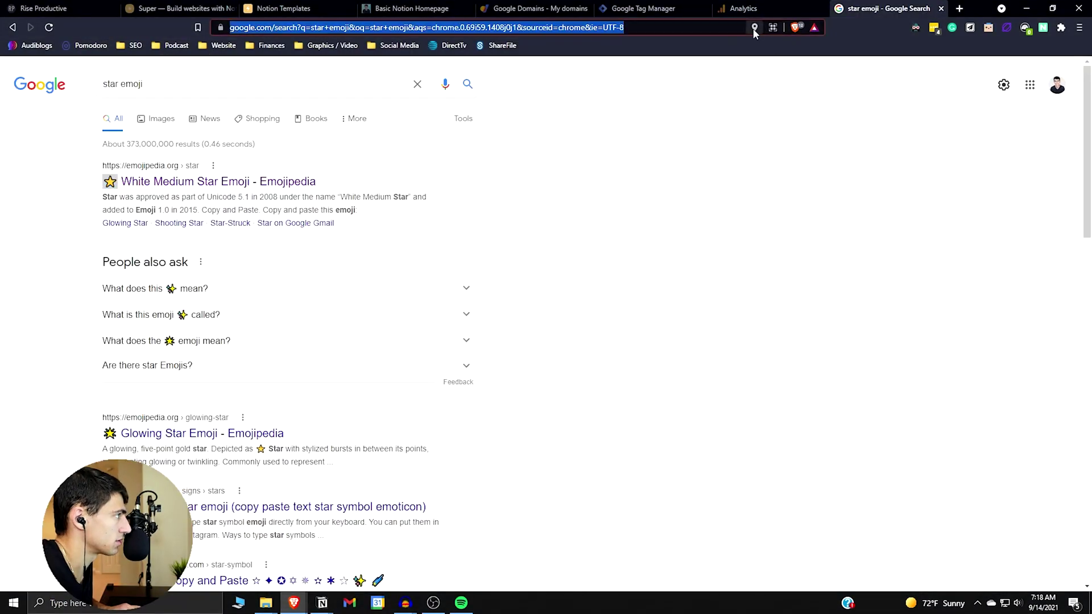
type("indify.co")
key("Return")
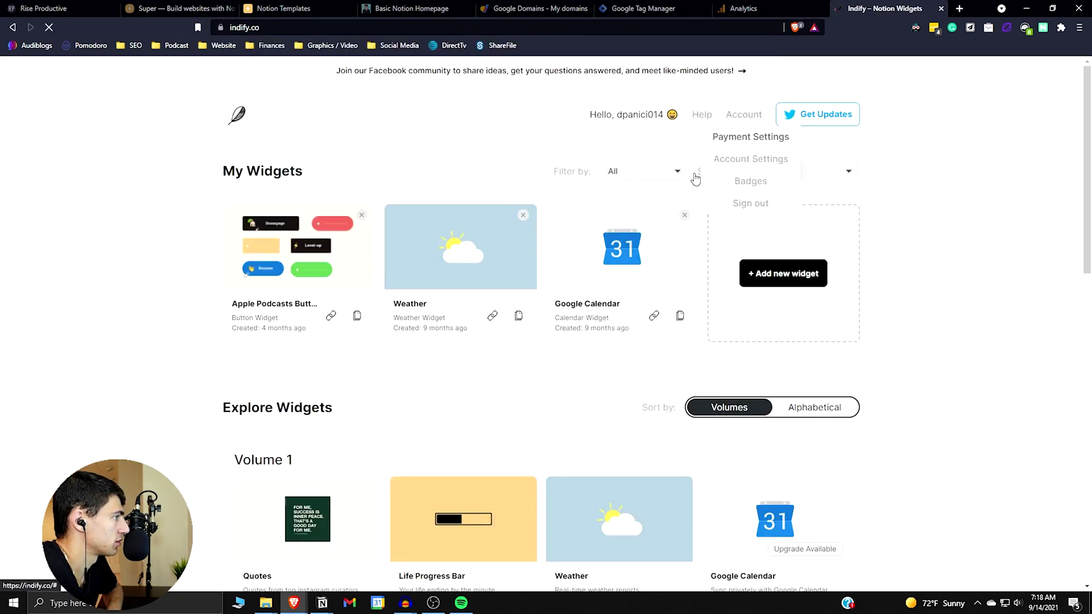
left_click(477, 275)
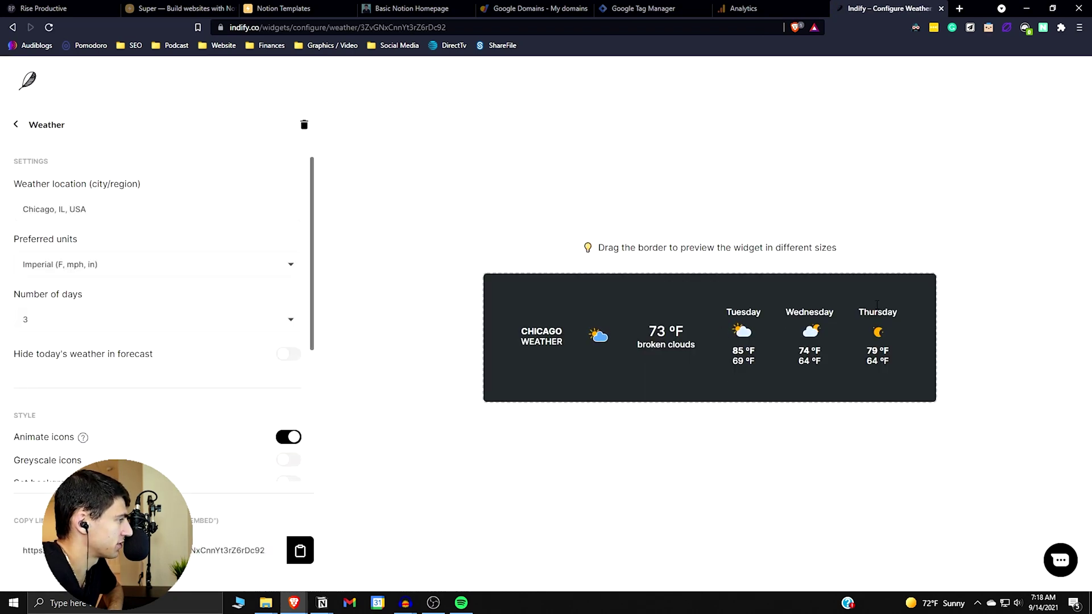
scroll(114, 336, "down", 4)
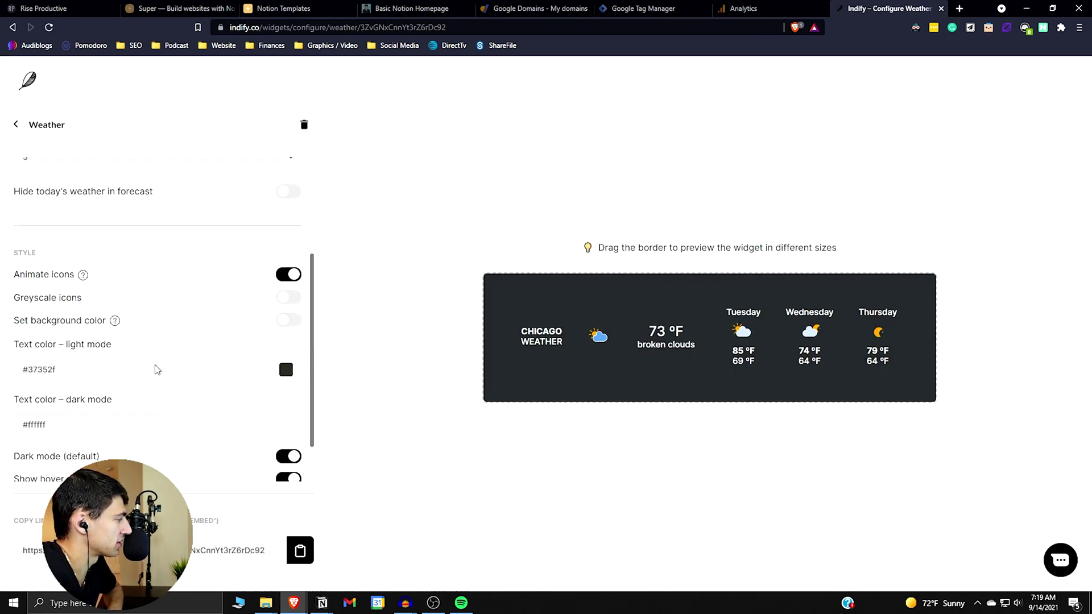
left_click(307, 559)
left_click(307, 559)
Step: Return to the Weekly Agenda page in Notion and embed the copied weather widget link in the empty column beside Daily Highlight
left_click(322, 603)
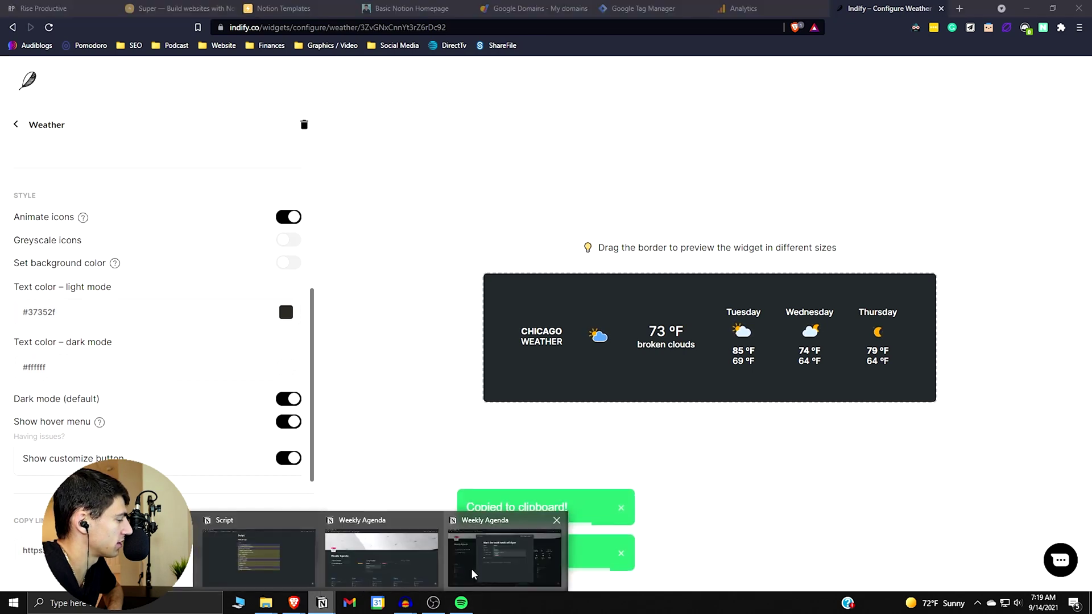
left_click(415, 562)
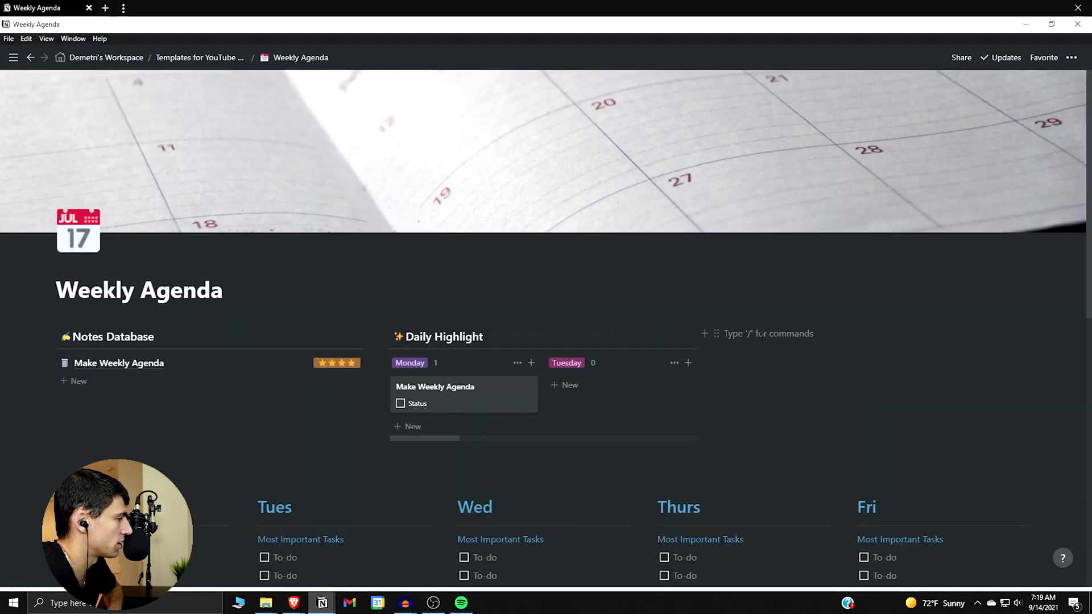
type("/embed")
key("Return")
key("ctrl+v")
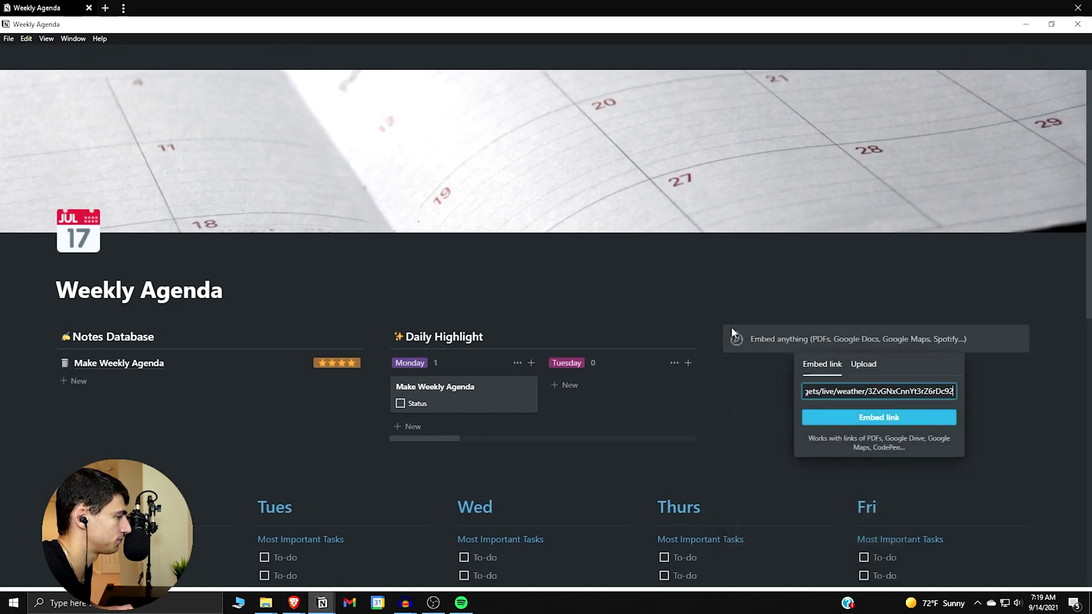
key("Return")
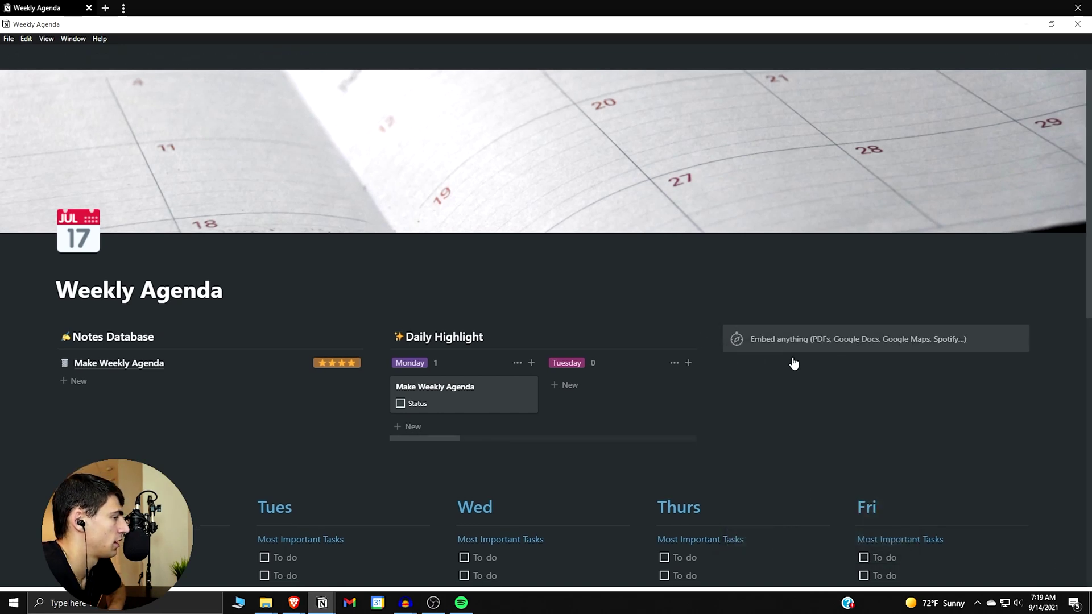
Step: Resize the weather embed to fit compactly in its column and add a divider between the top section and the weekday columns
left_click_drag(941, 498, 1011, 442)
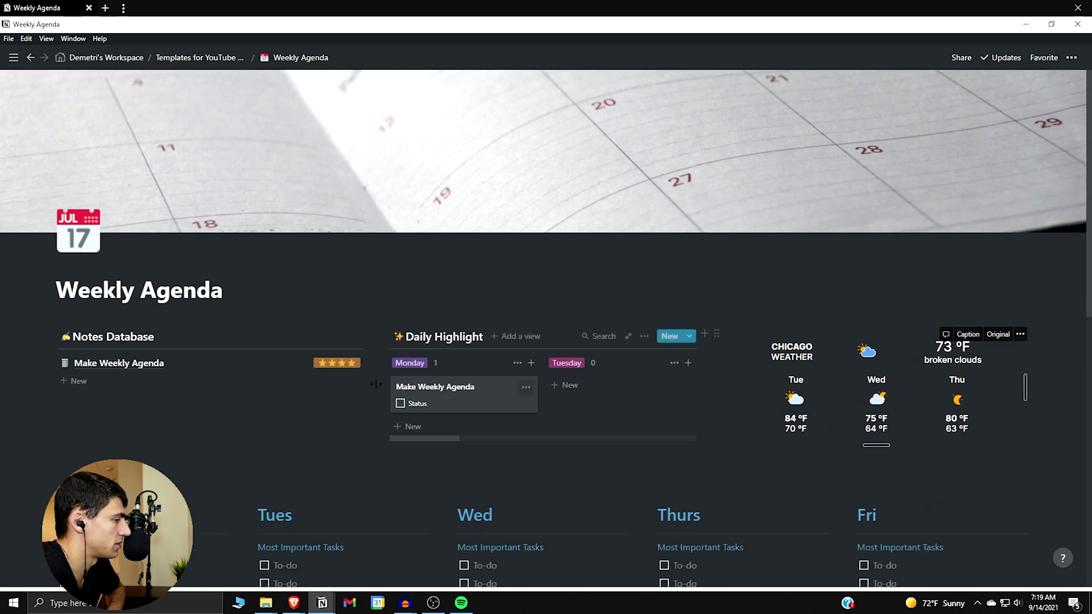
type("/div")
key("Return")
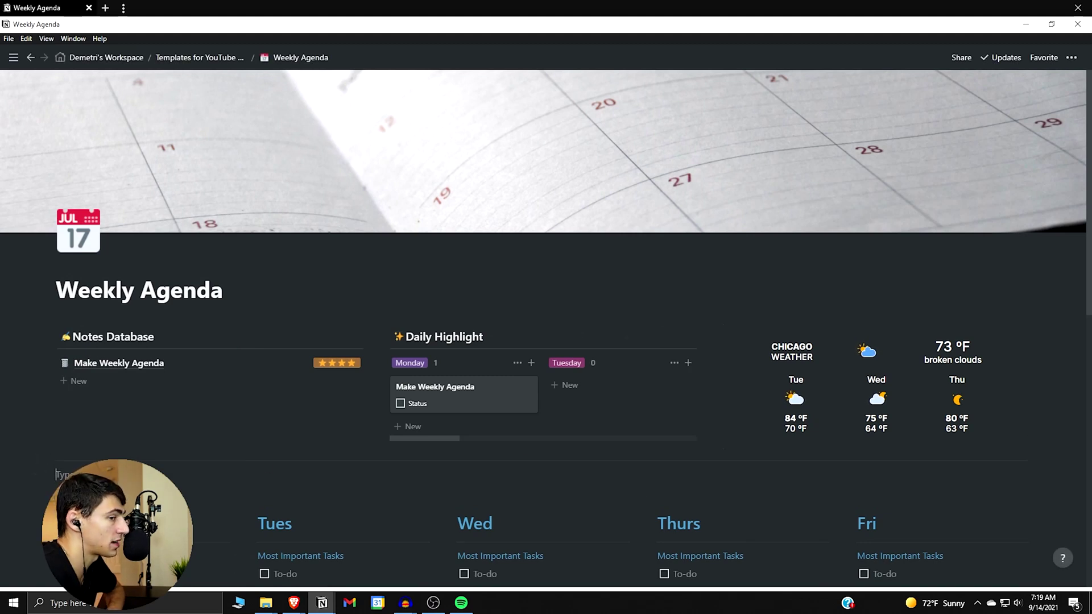
key("alt+Tab")
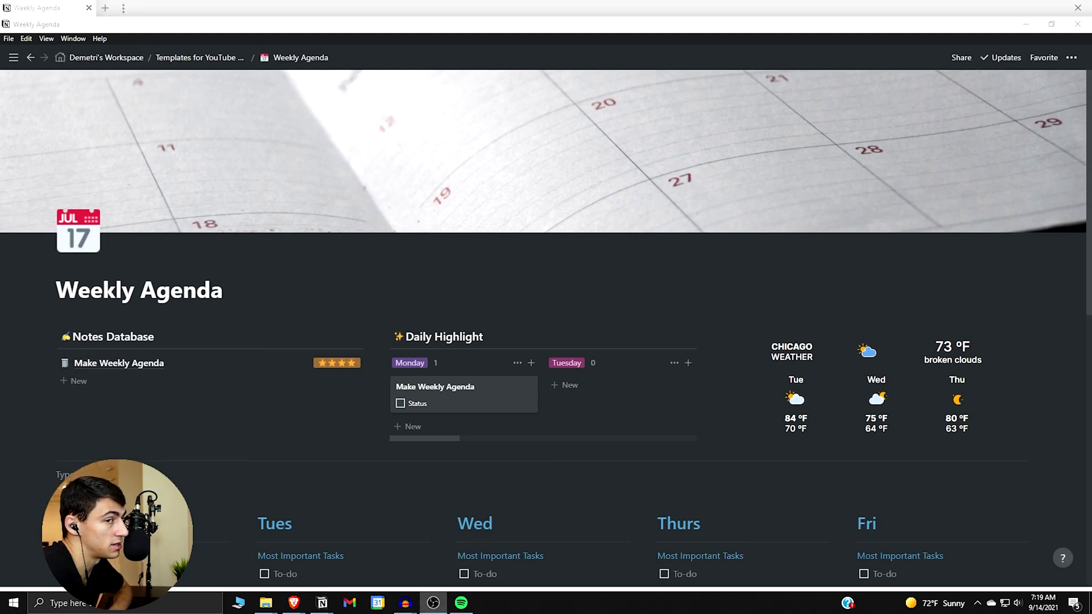
scroll(683, 451, "down", 6)
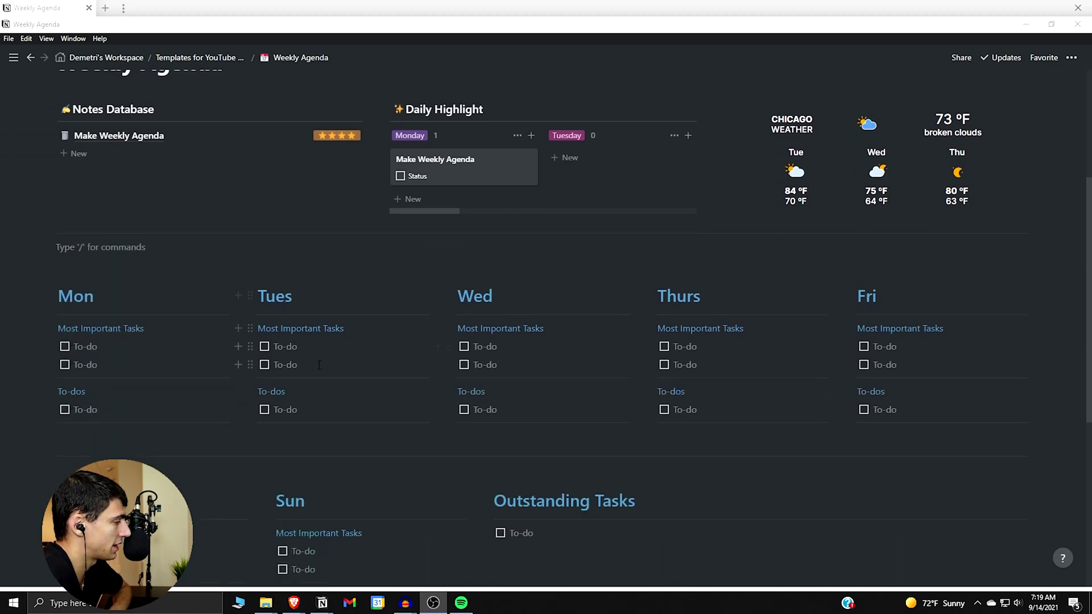
scroll(682, 451, "down", 3)
scroll(627, 444, "up", 6)
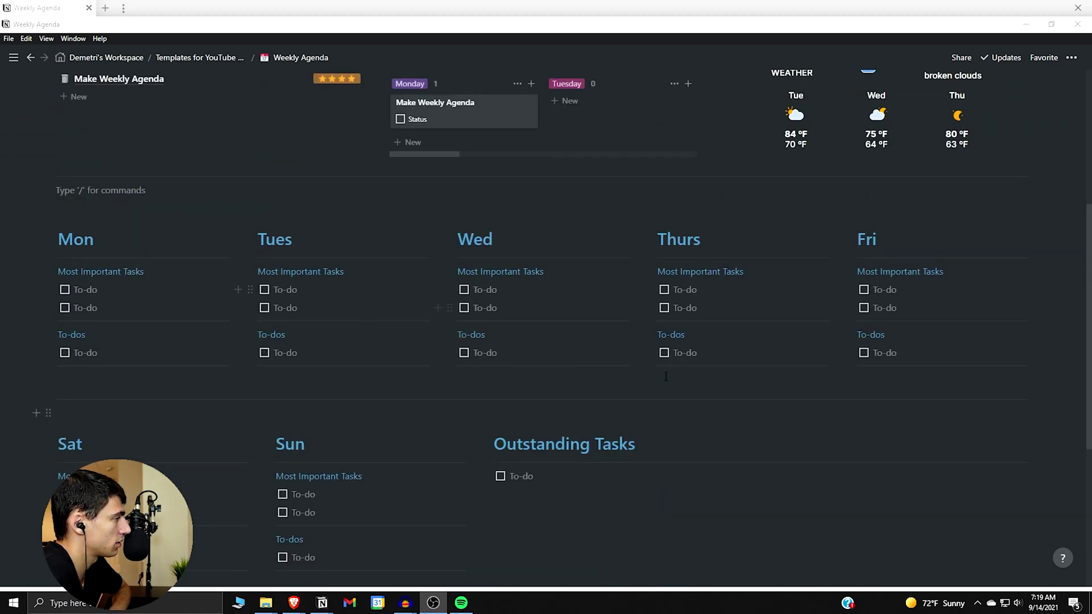
scroll(627, 444, "up", 1)
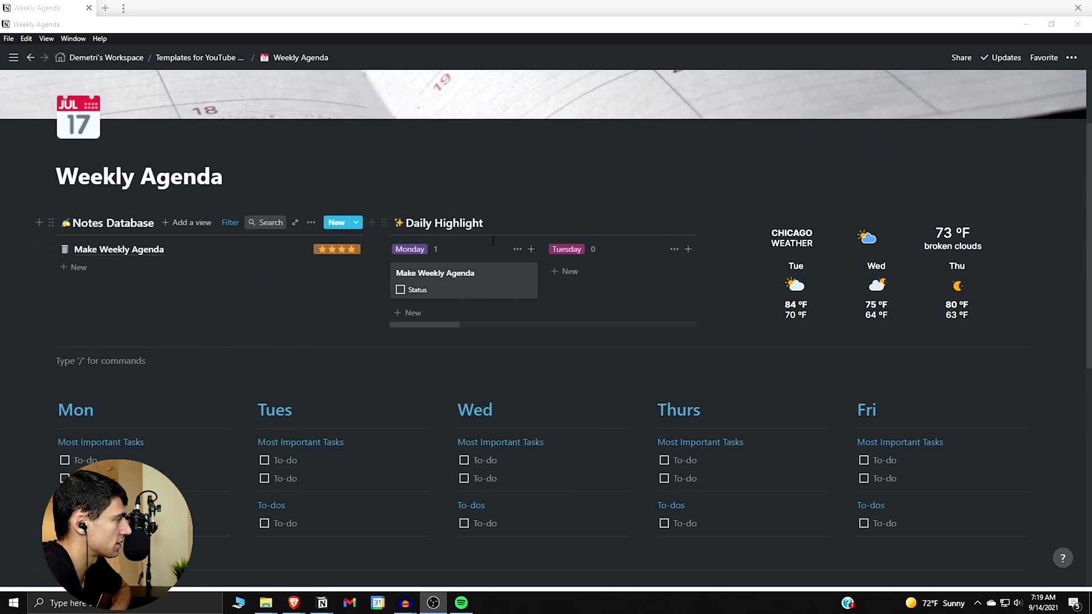